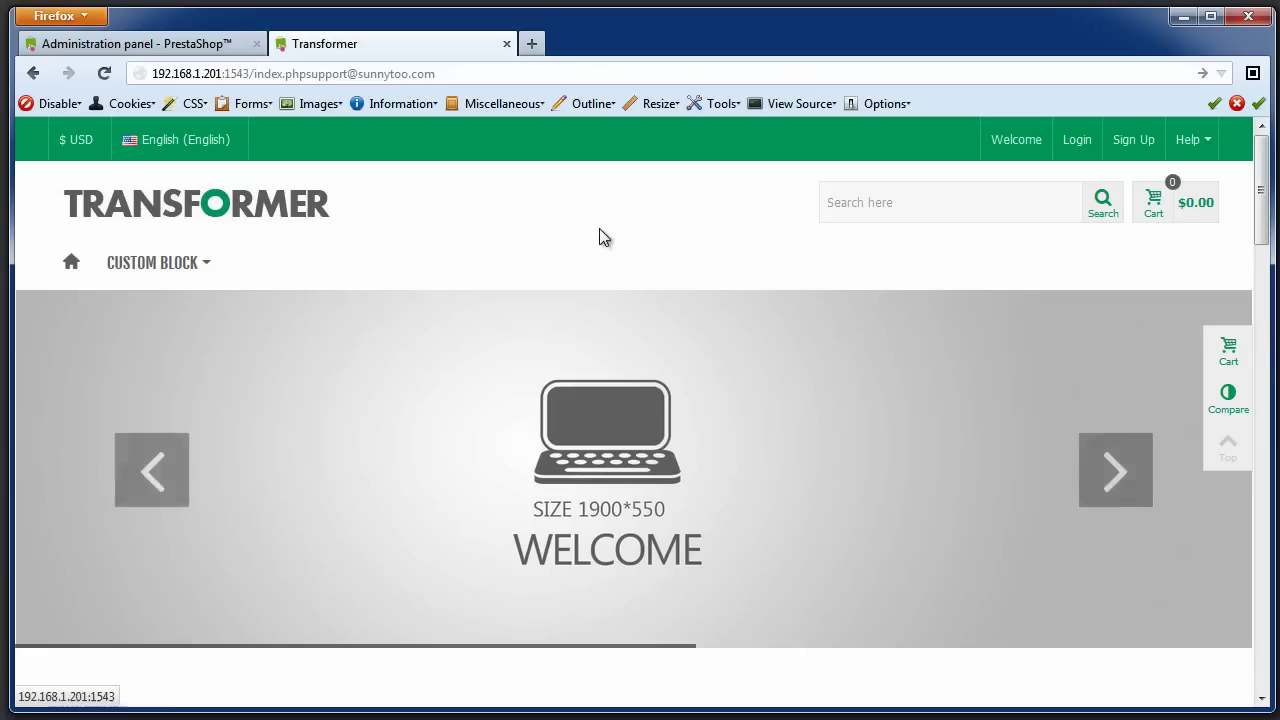
Look over the Transformer storefront home page from the banner down to the featured products.
click(599, 220)
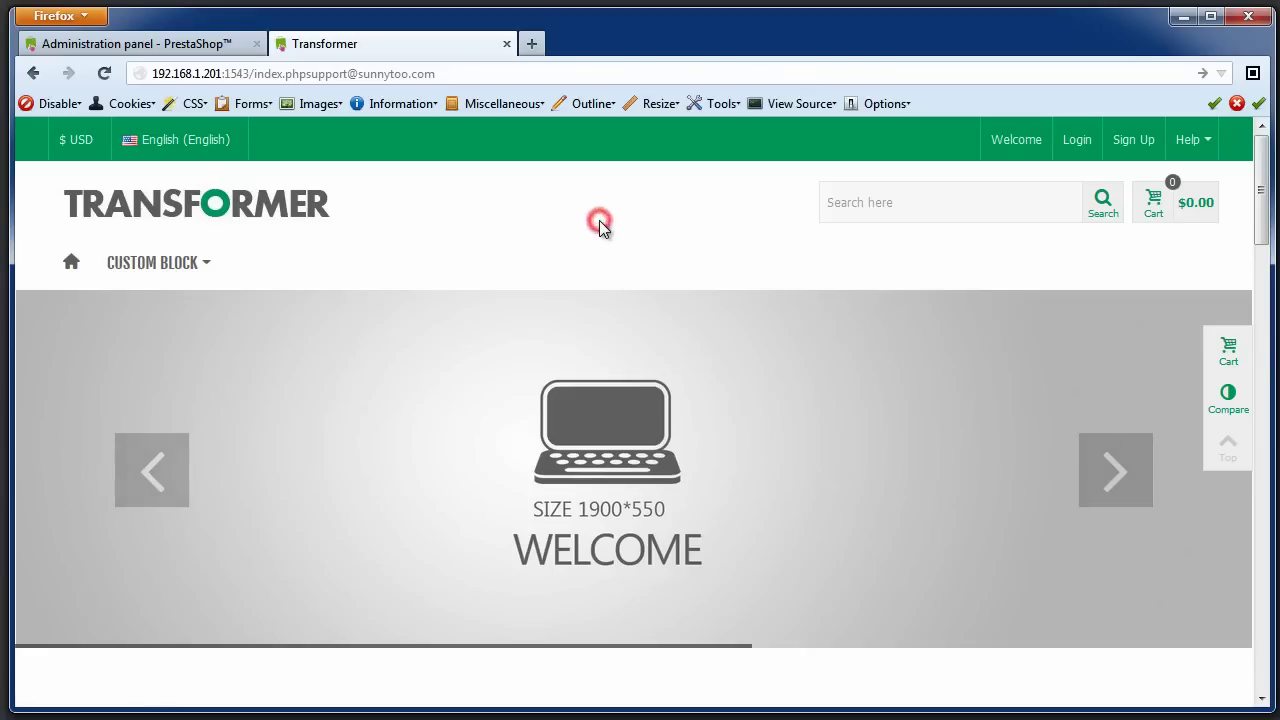
scroll(601, 225, down, 2)
scroll(601, 230, down, 15)
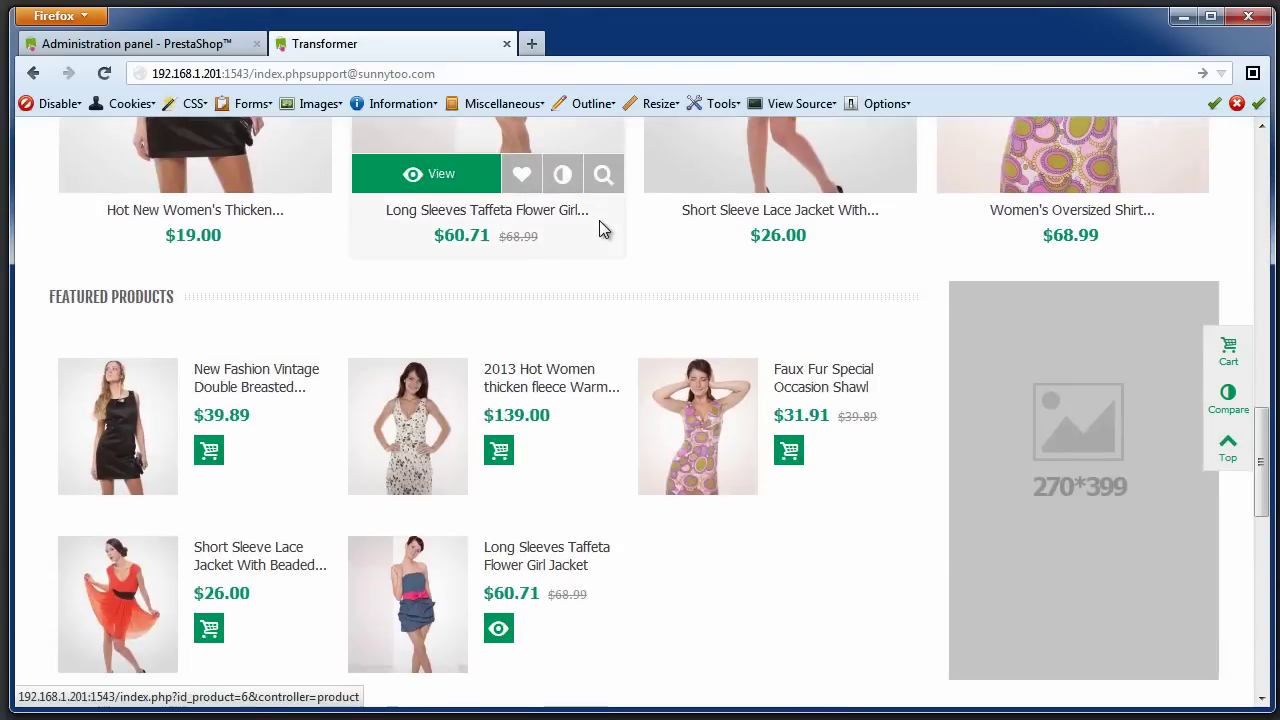
scroll(600, 229, down, 3)
scroll(600, 229, up, 20)
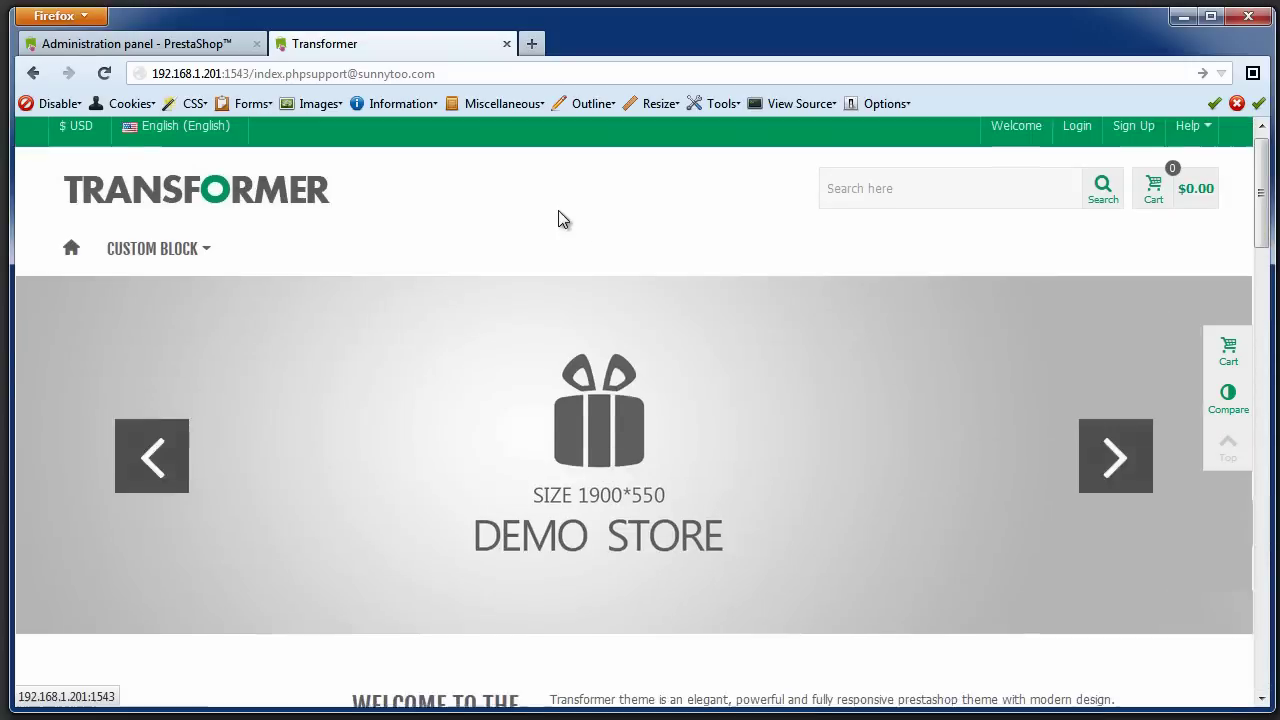
Log in to the PrestaShop administration panel with the account e-mail and password, and dismiss the offer to remember the password.
click(162, 44)
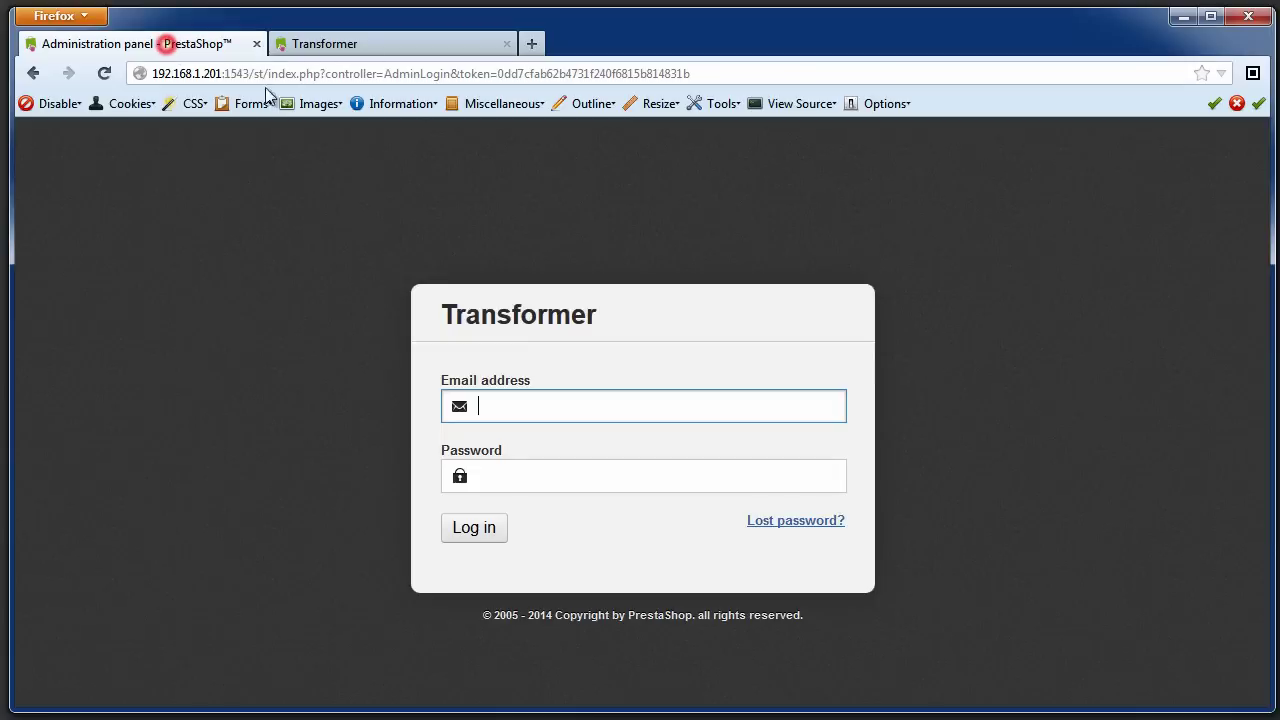
key(ctrl+v)
key(Tab)
text(•••••)
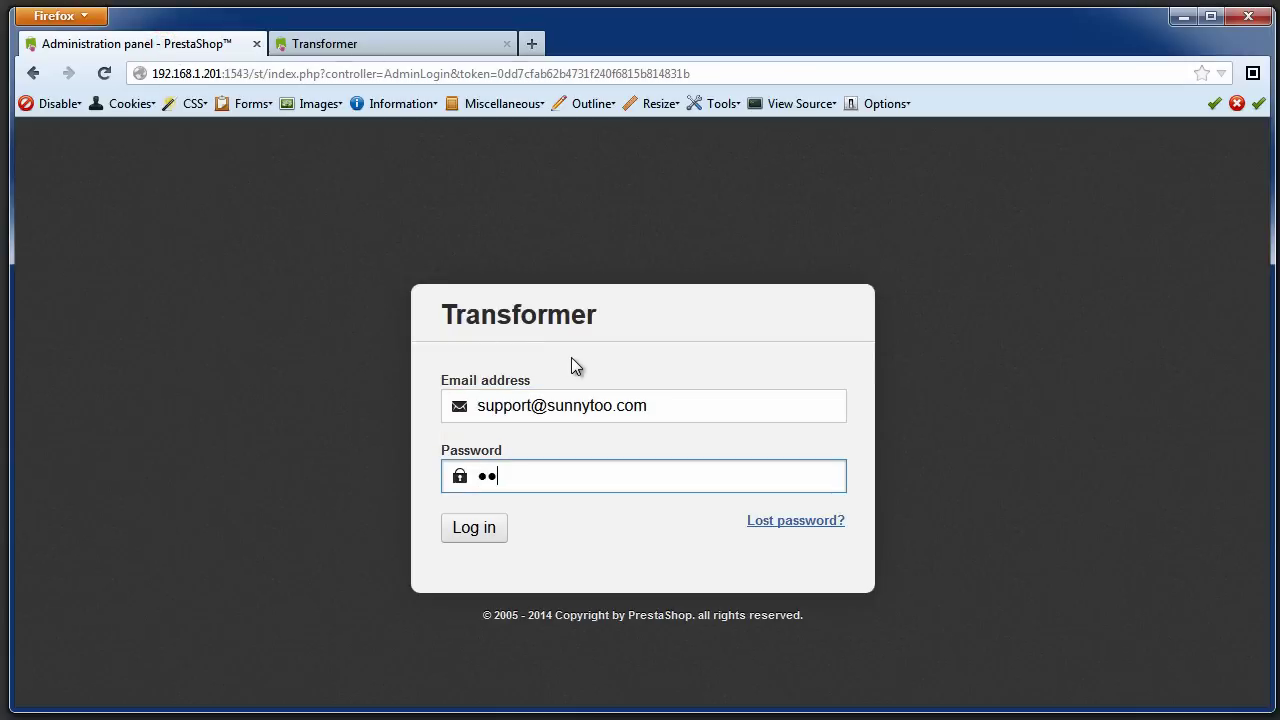
text(•••)
key(Return)
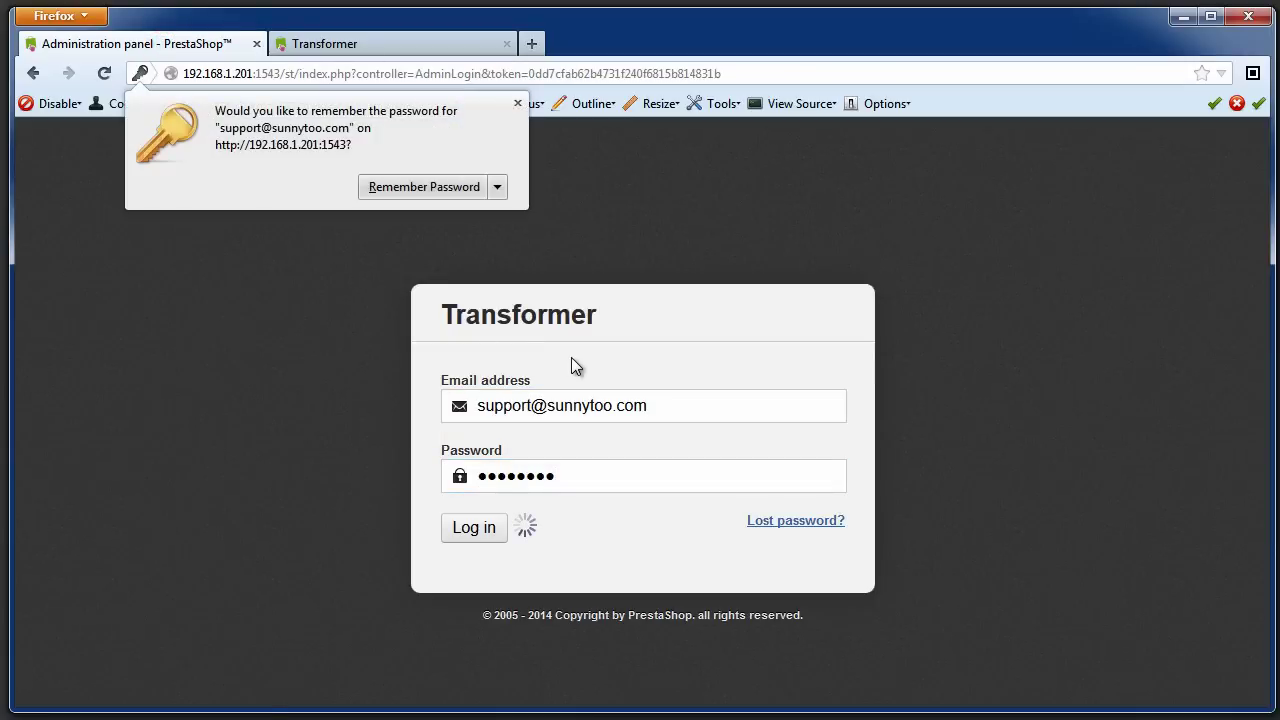
click(517, 103)
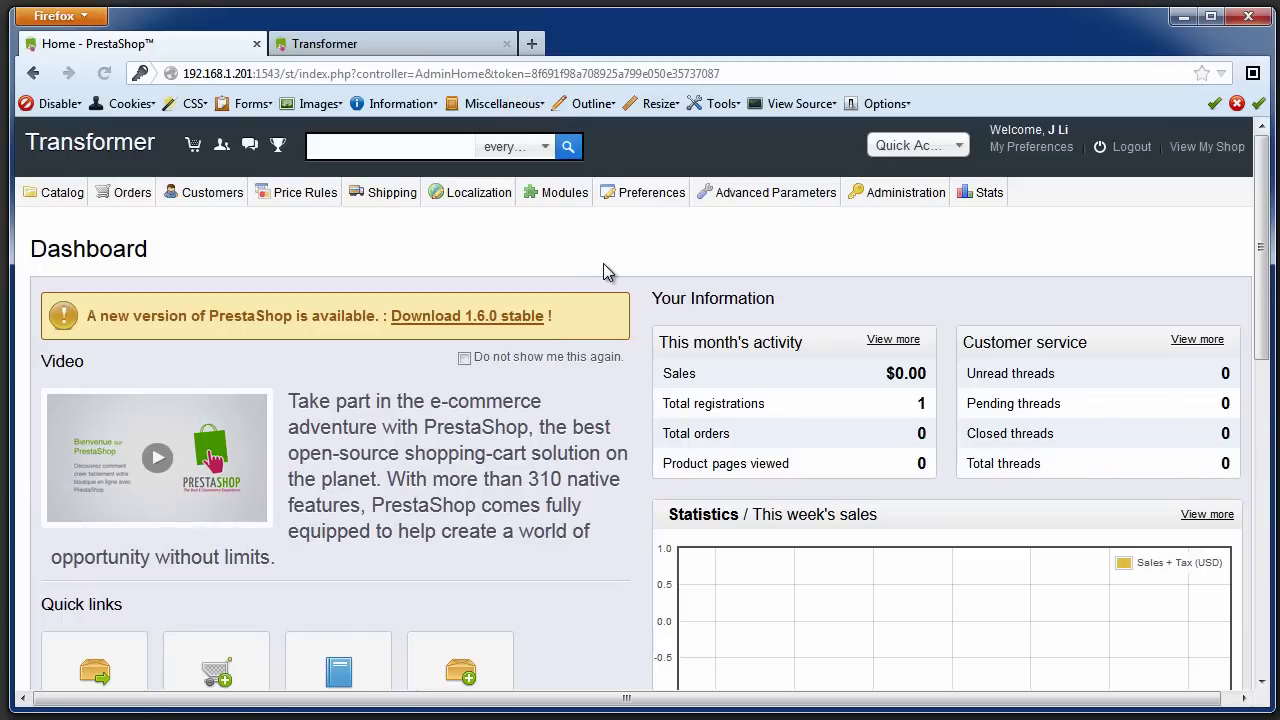
Search the list of modules for "theme" and check the version of the Theme editor module.
mouse_move(565, 193)
click(566, 221)
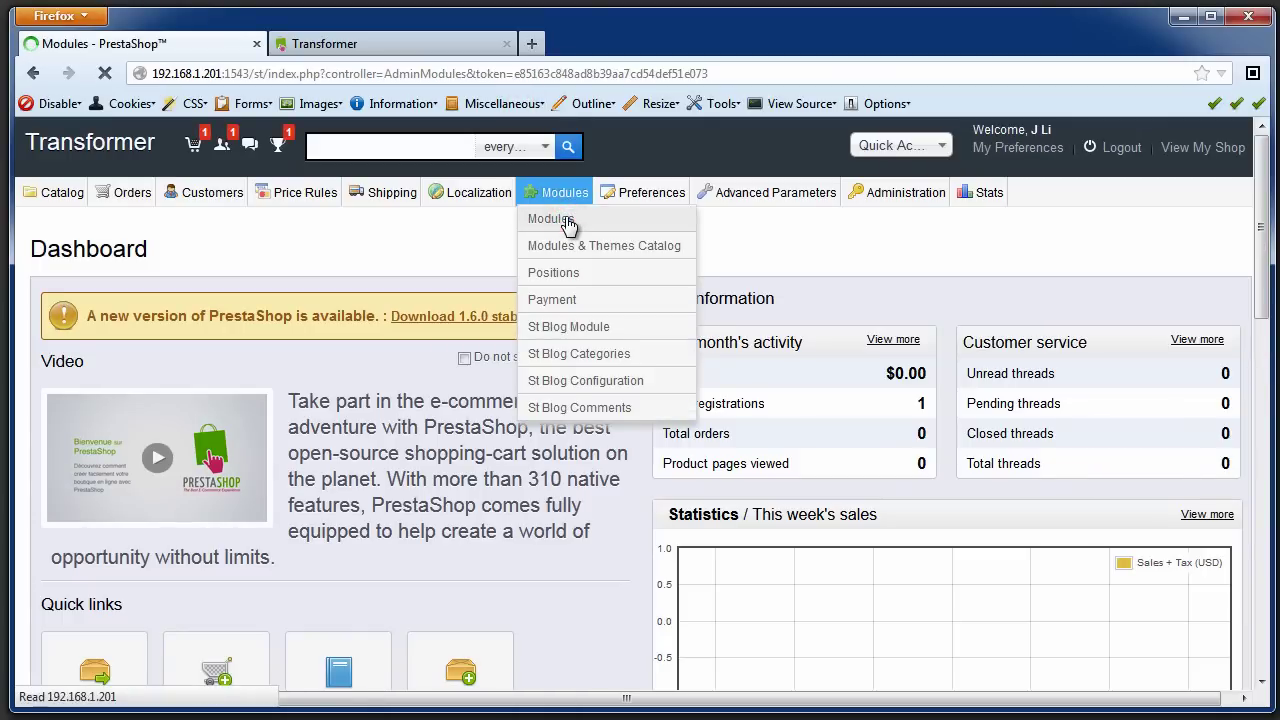
scroll(562, 235, down, 3)
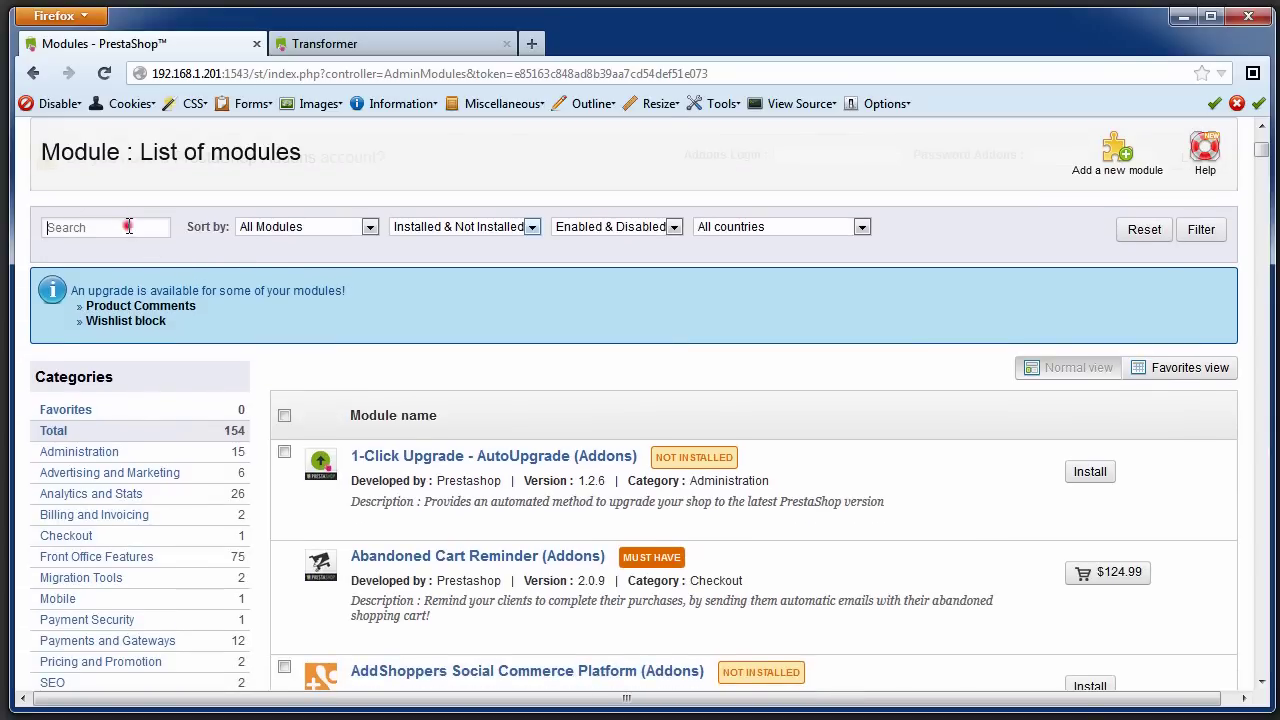
click(126, 226)
text(thyeme)
key(BackSpace)
text(eme)
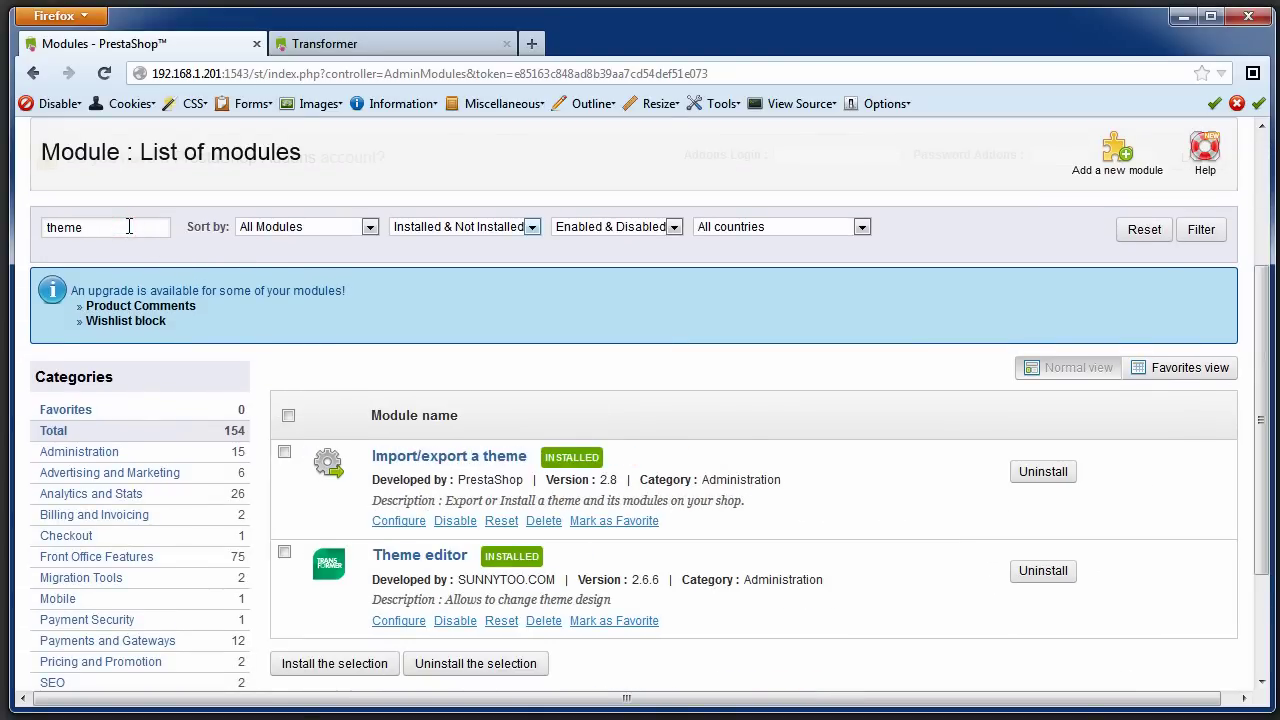
scroll(391, 429, down, 2)
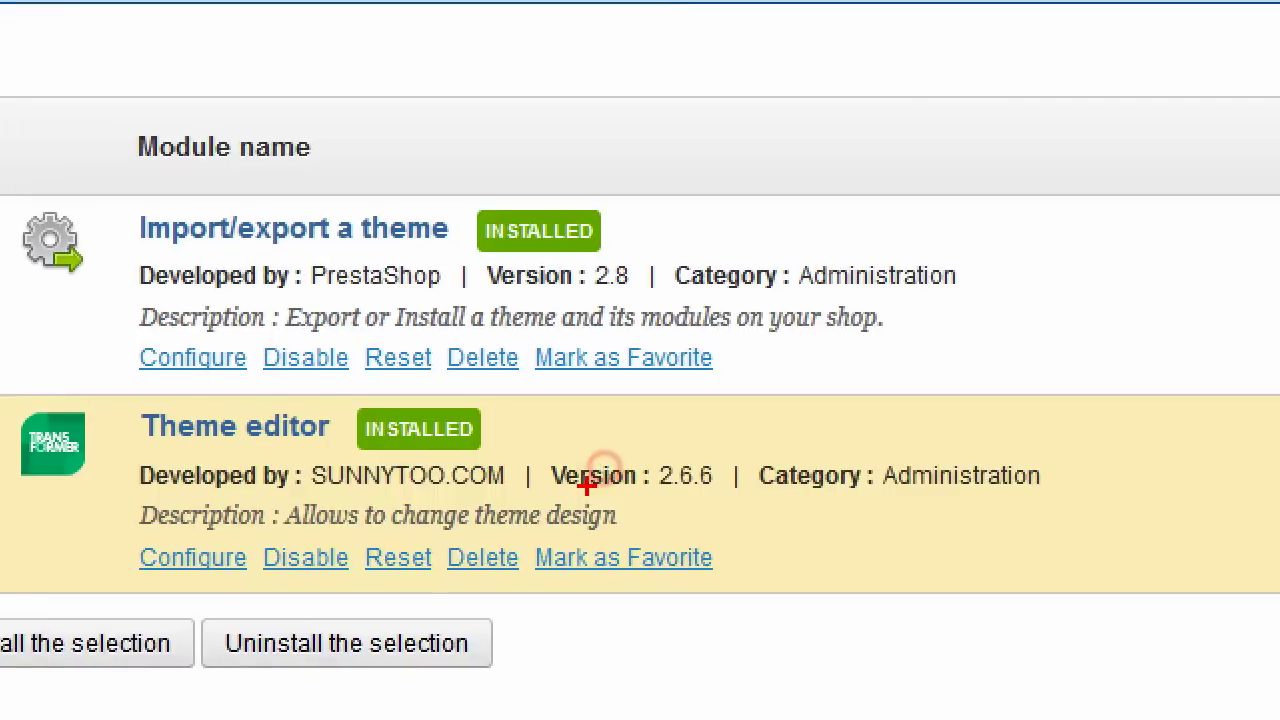
drag(502, 487, 742, 488)
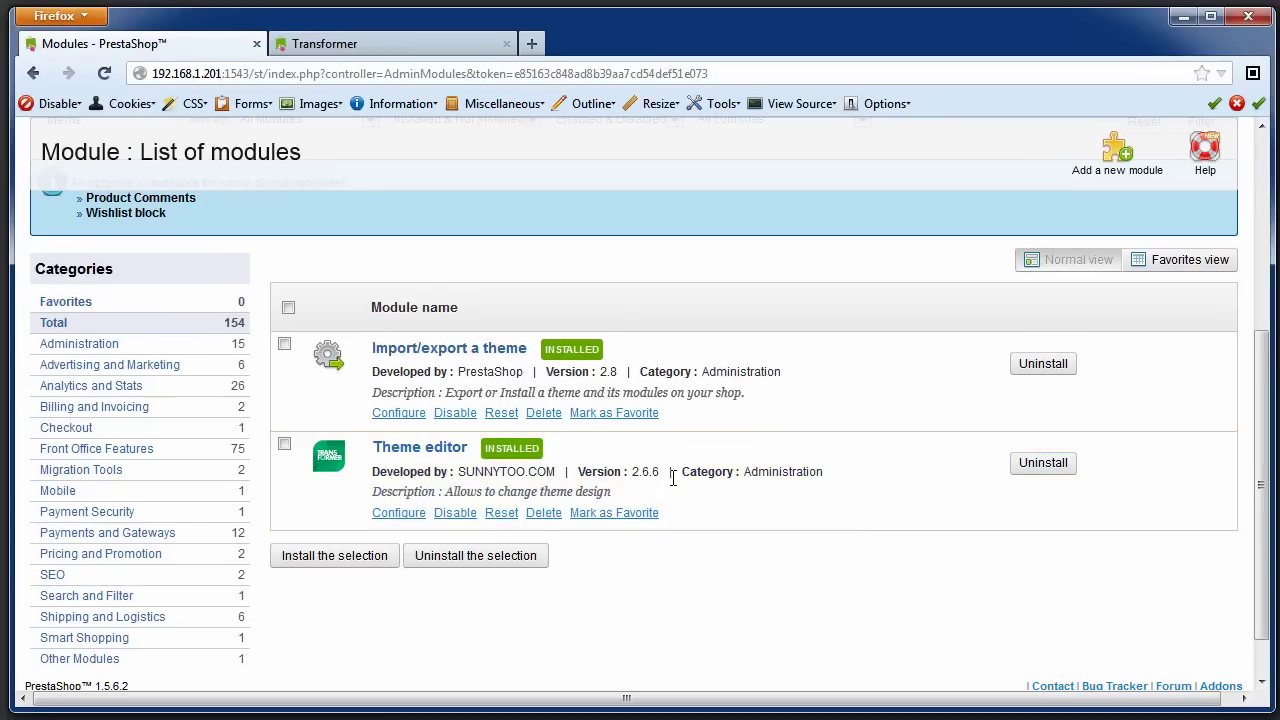
Find the 1-Click Upgrade - AutoUpgrade module by searching for "1 click" and install it.
scroll(278, 345, up, 2)
double_click(116, 233)
text(1)
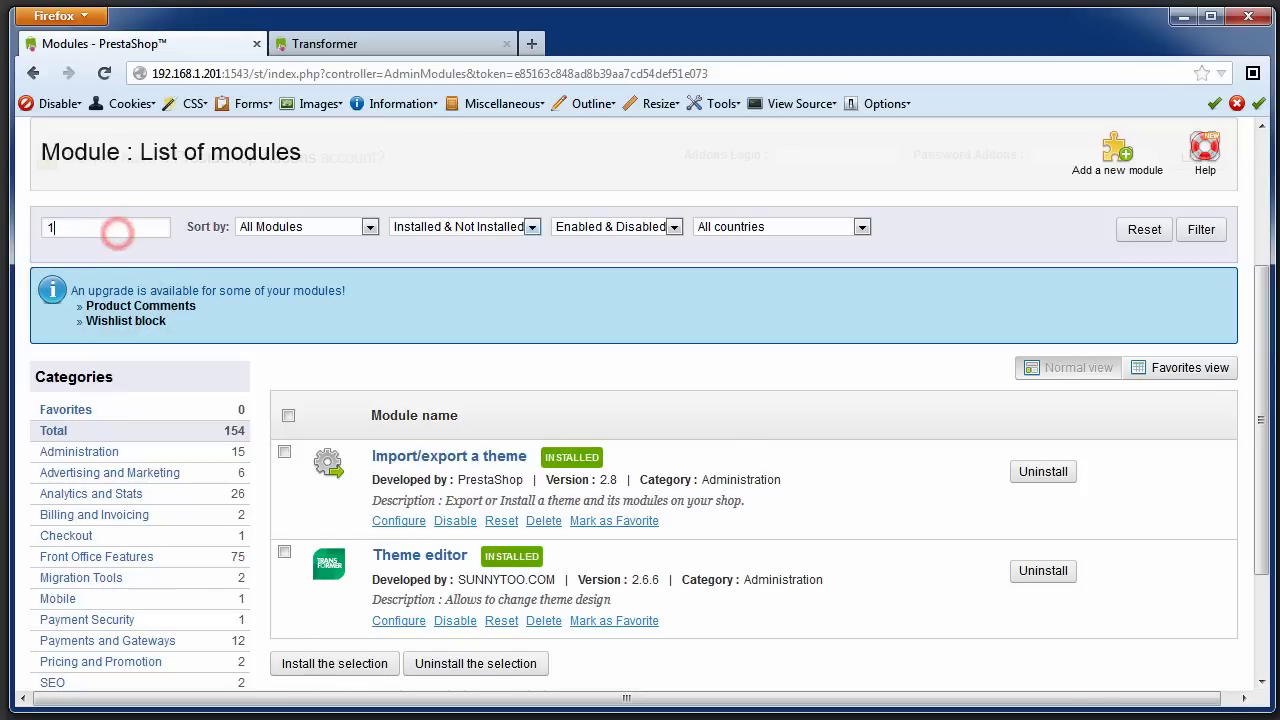
text( click)
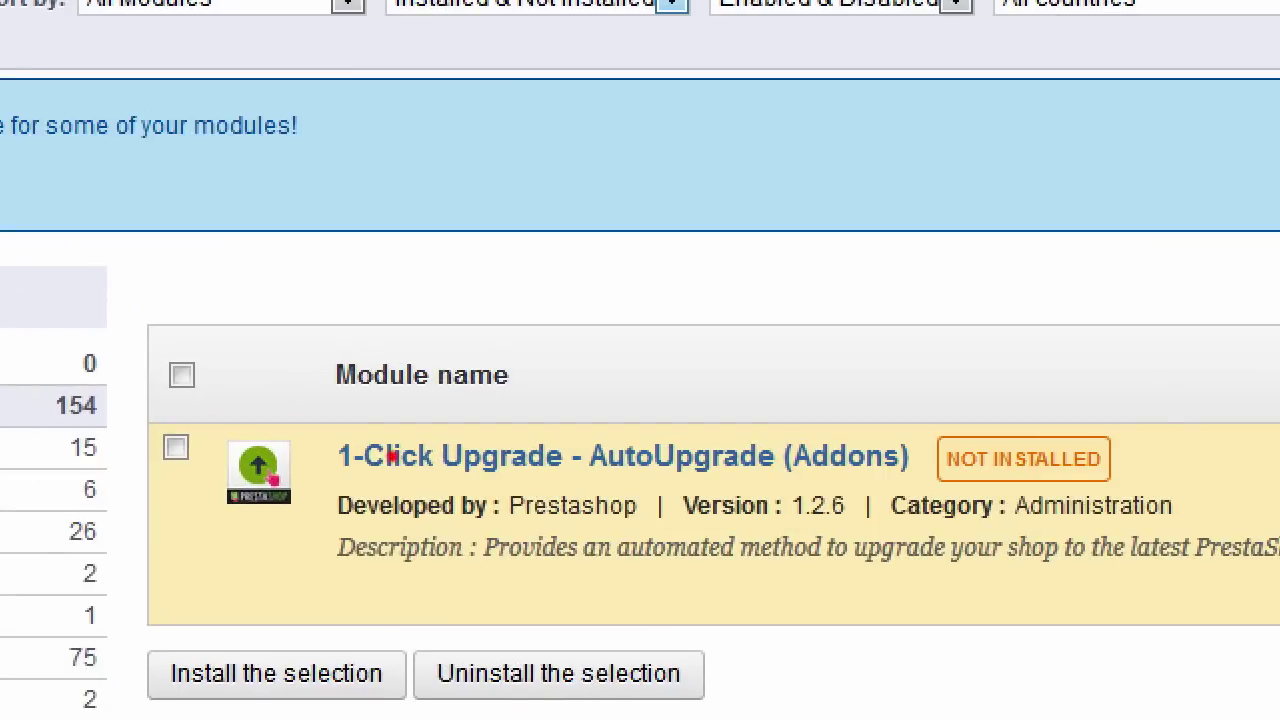
click(390, 456)
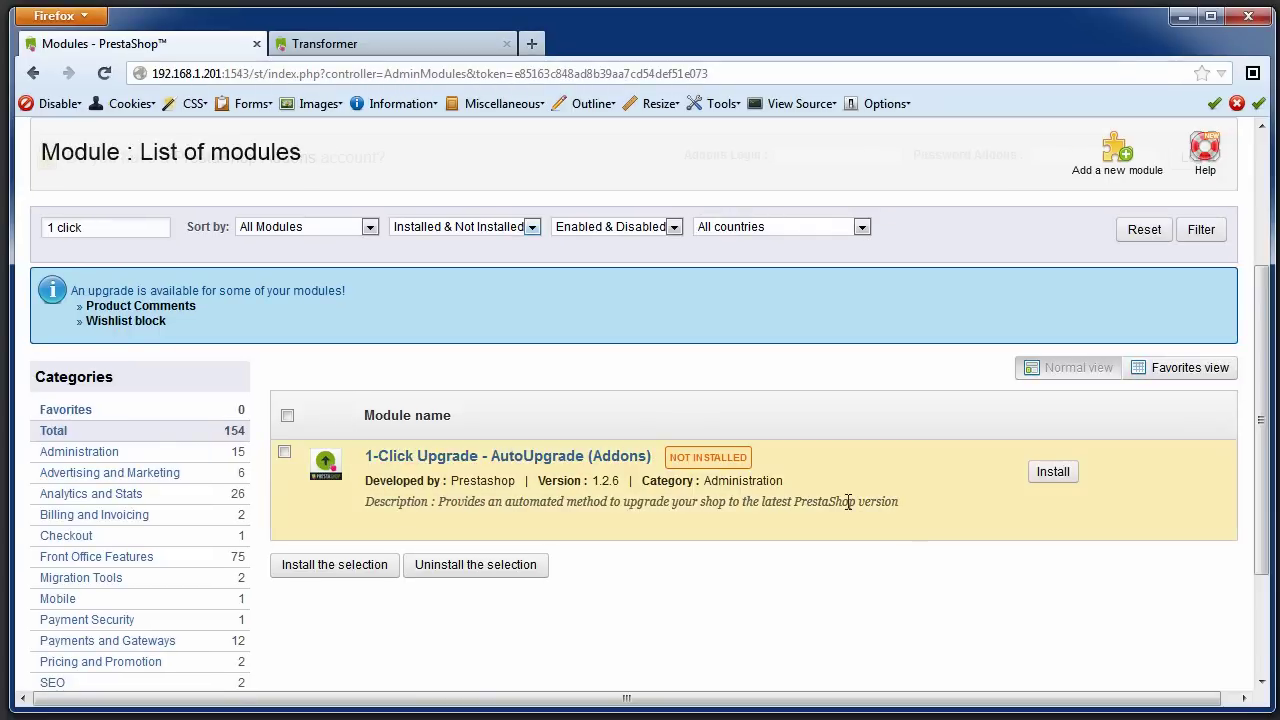
click(1038, 476)
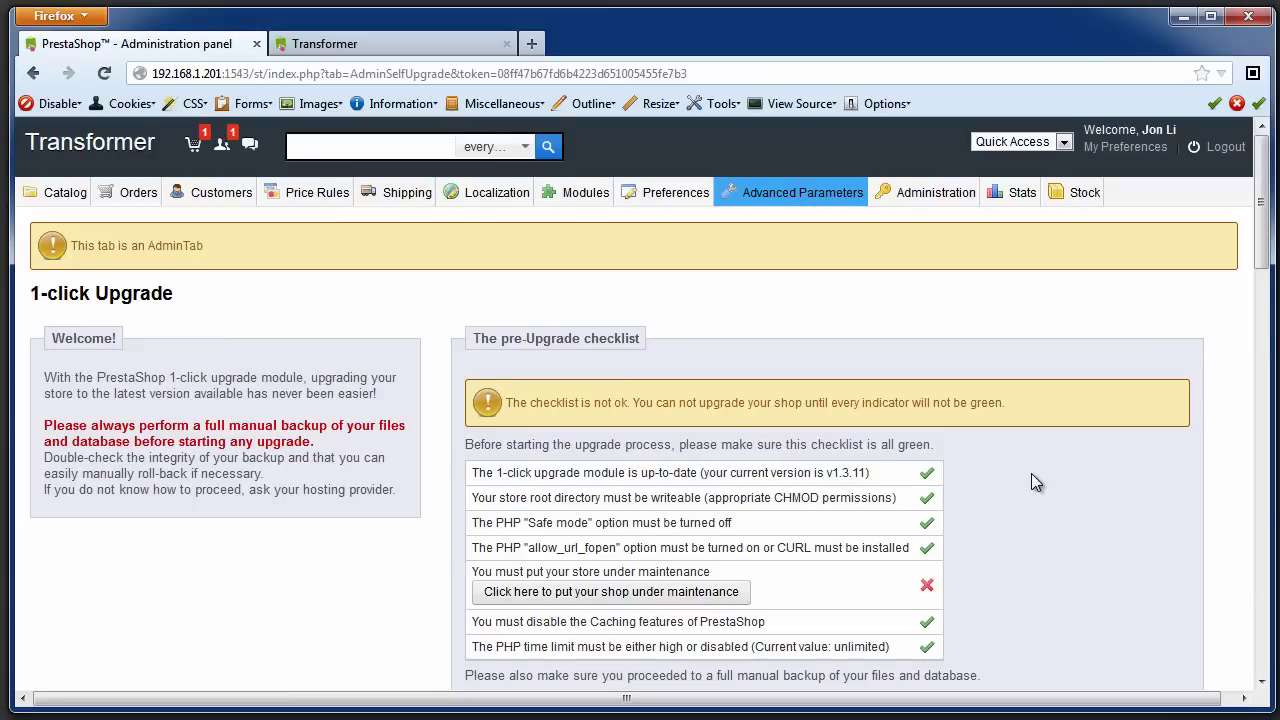
Set disabling non-native modules and switching to the major version default theme to No in the upgrade options, and save them.
scroll(1031, 473, down, 10)
scroll(1021, 478, down, 5)
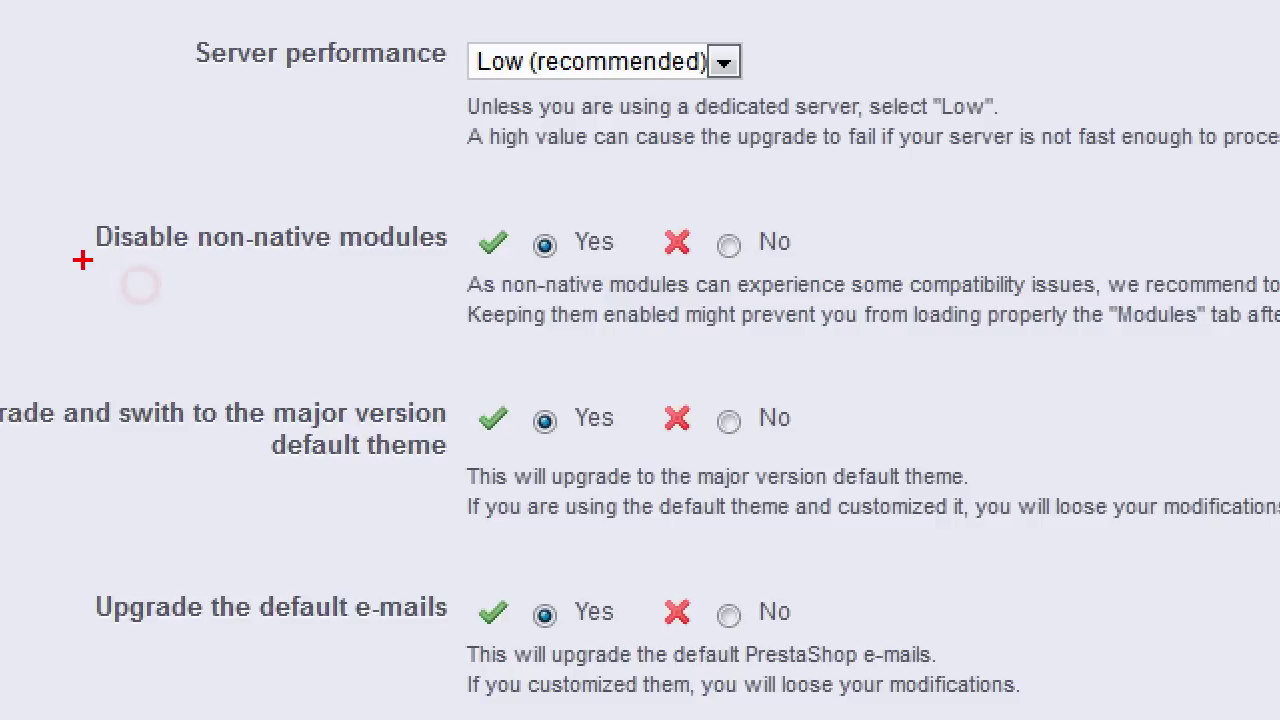
drag(80, 258, 680, 258)
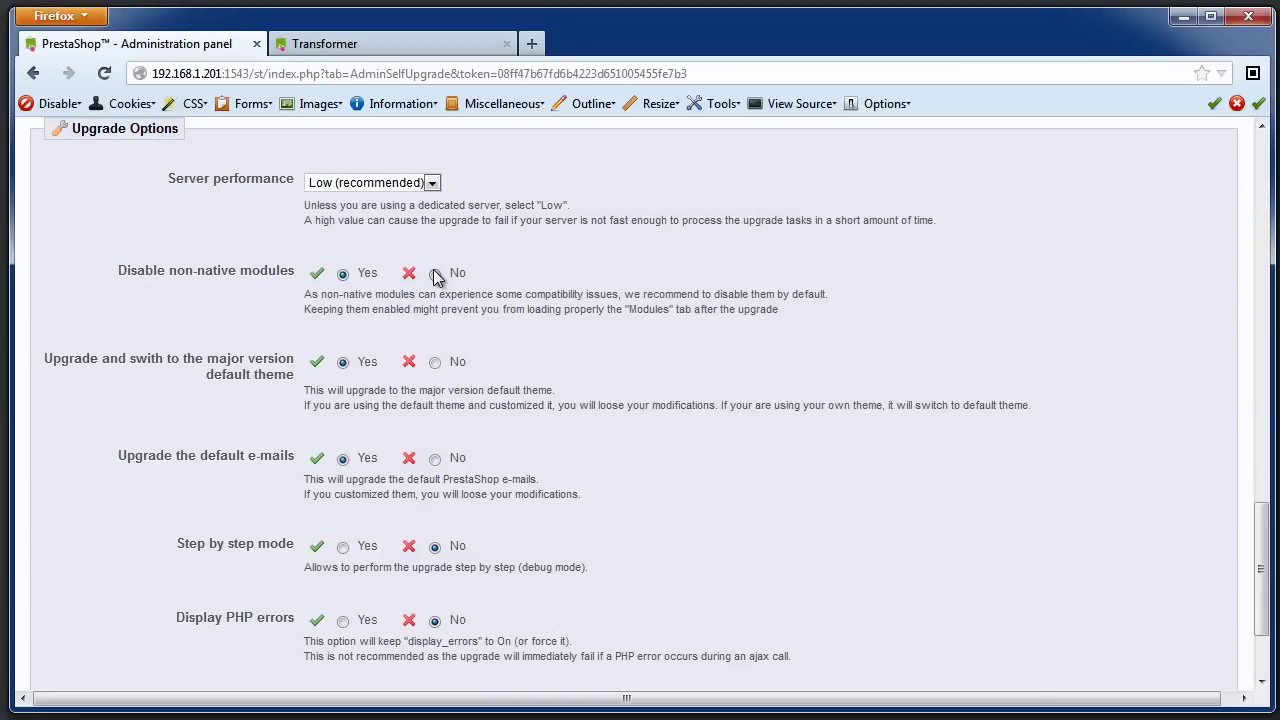
click(435, 273)
click(435, 362)
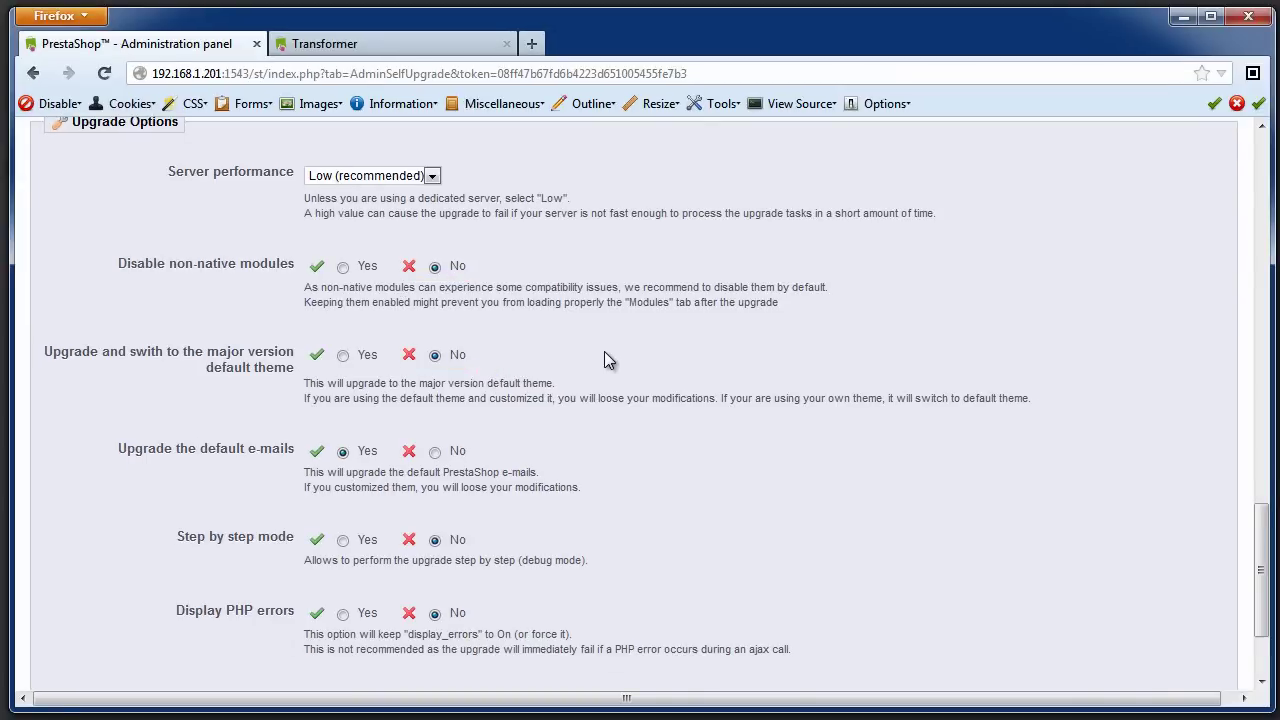
scroll(604, 354, down, 3)
click(633, 573)
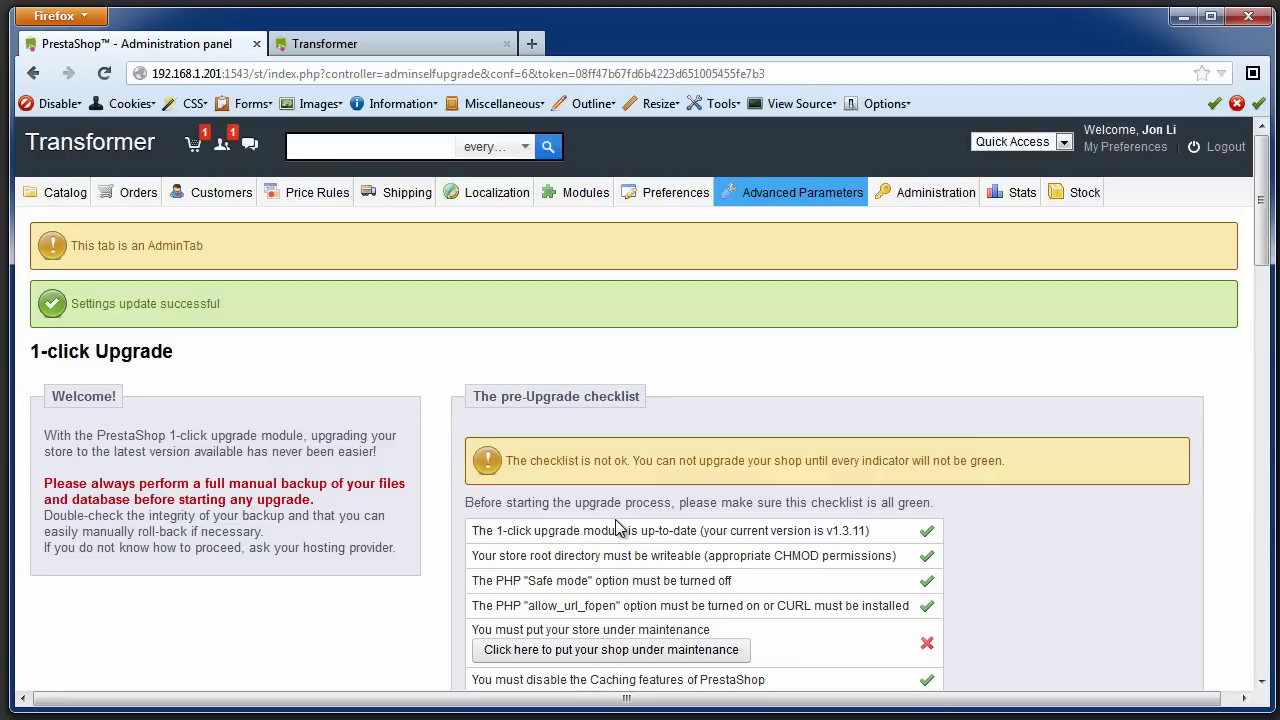
Put the shop under maintenance from the pre-upgrade checklist.
scroll(575, 490, down, 4)
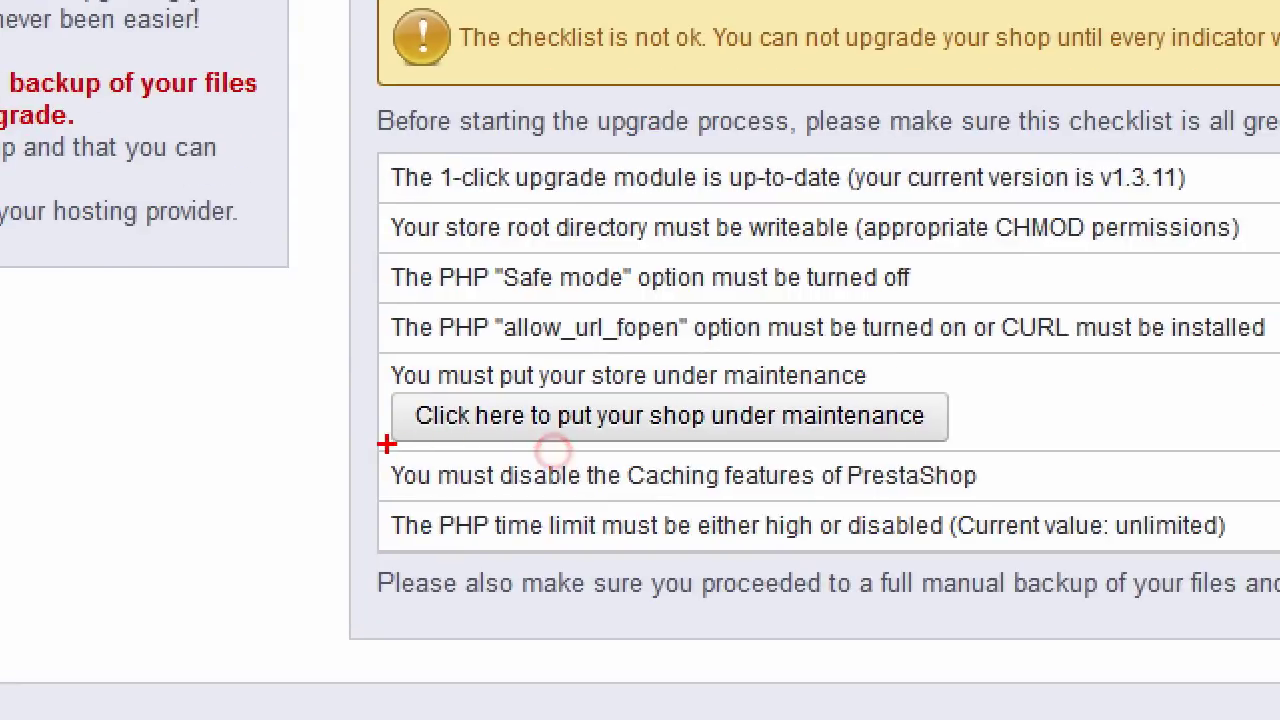
drag(466, 447, 758, 448)
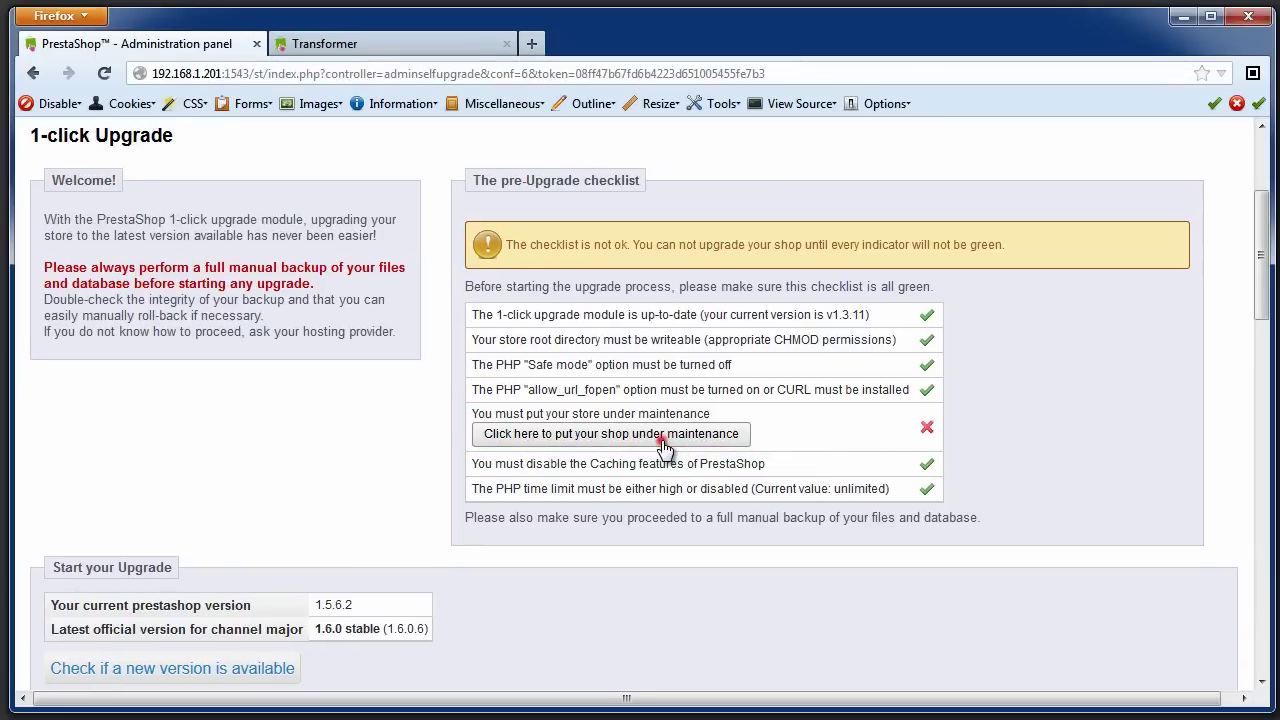
click(772, 426)
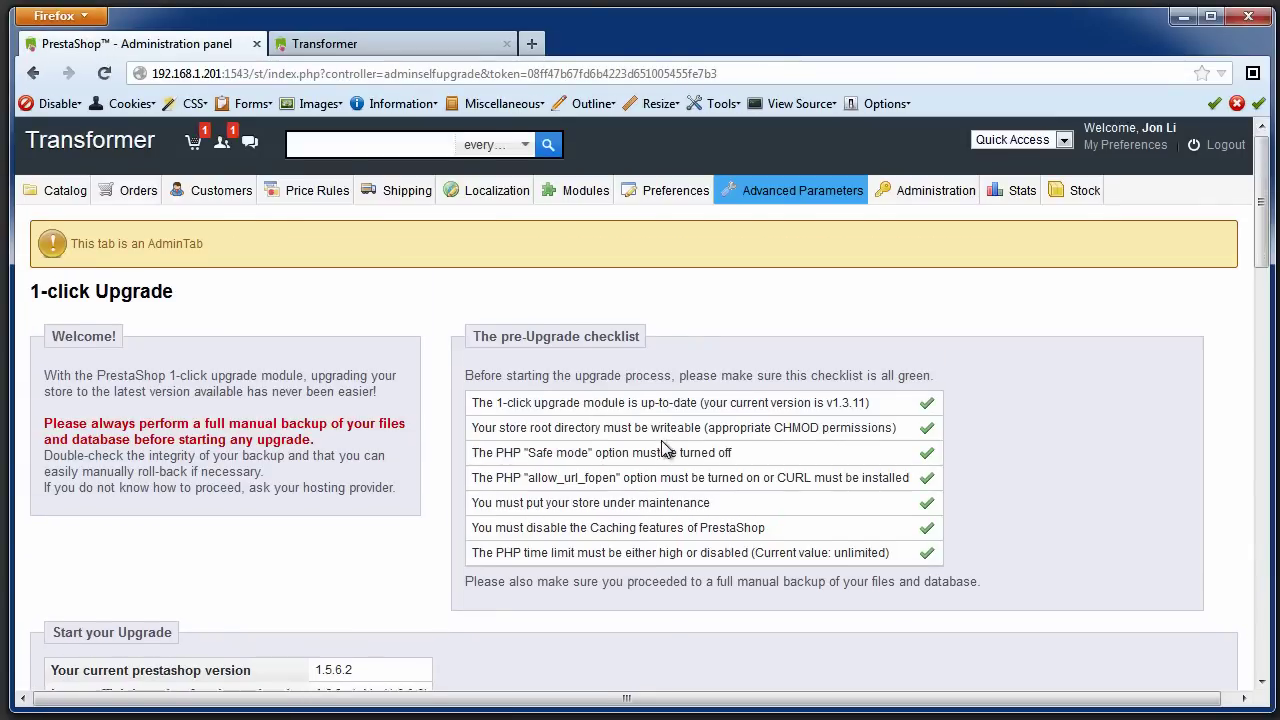
Start the PrestaShop upgrade to 1.6.0 stable (1.6.0.6) and check its outcome in the activity log.
scroll(661, 447, down, 5)
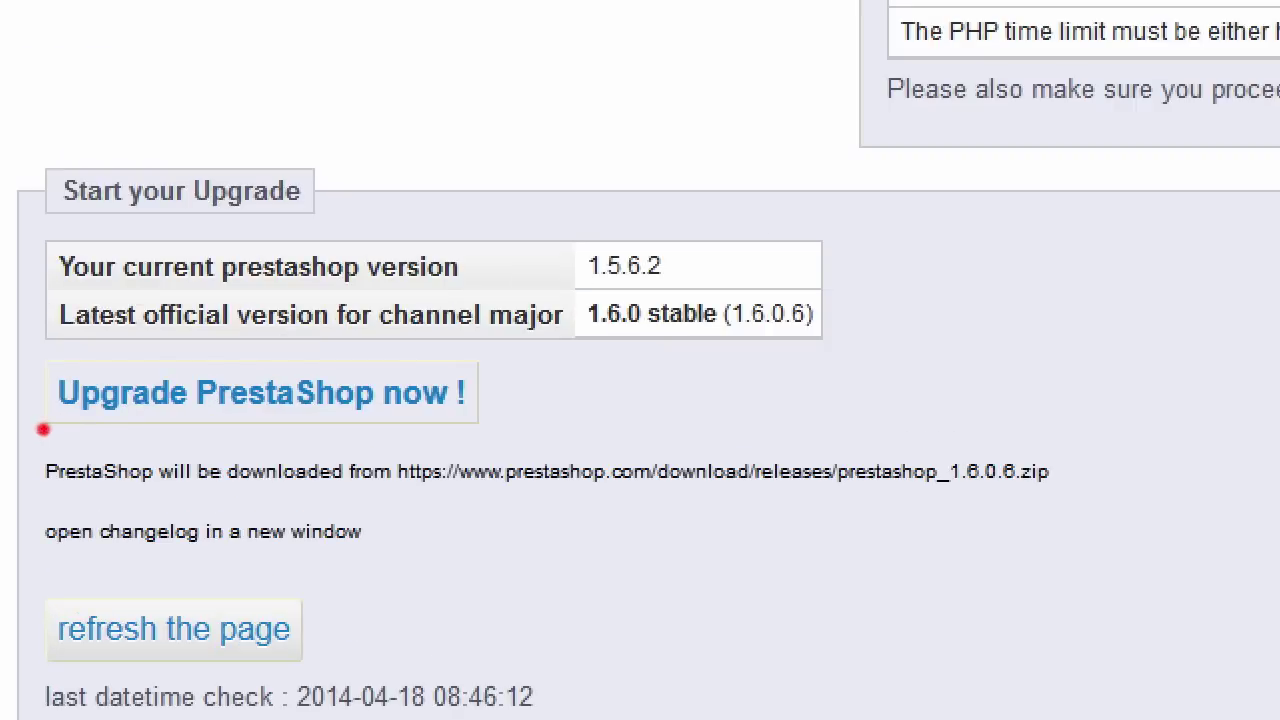
drag(38, 430, 532, 433)
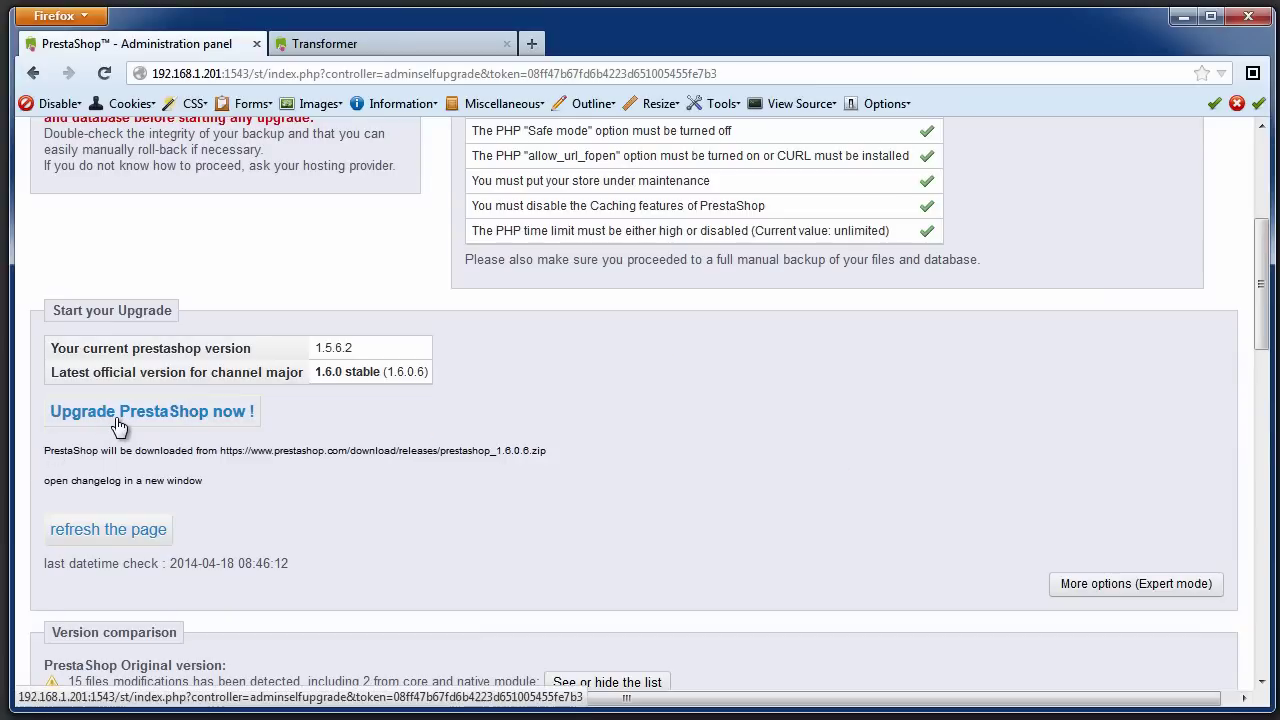
click(117, 424)
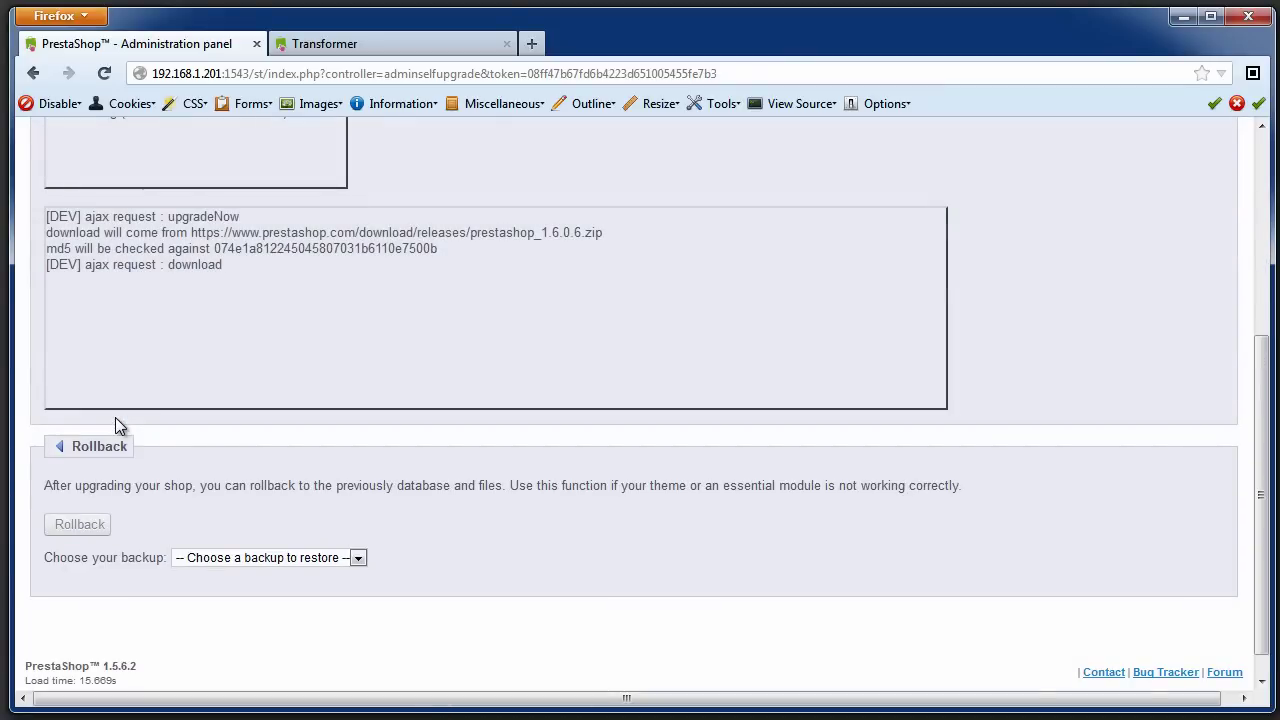
scroll(114, 417, up, 4)
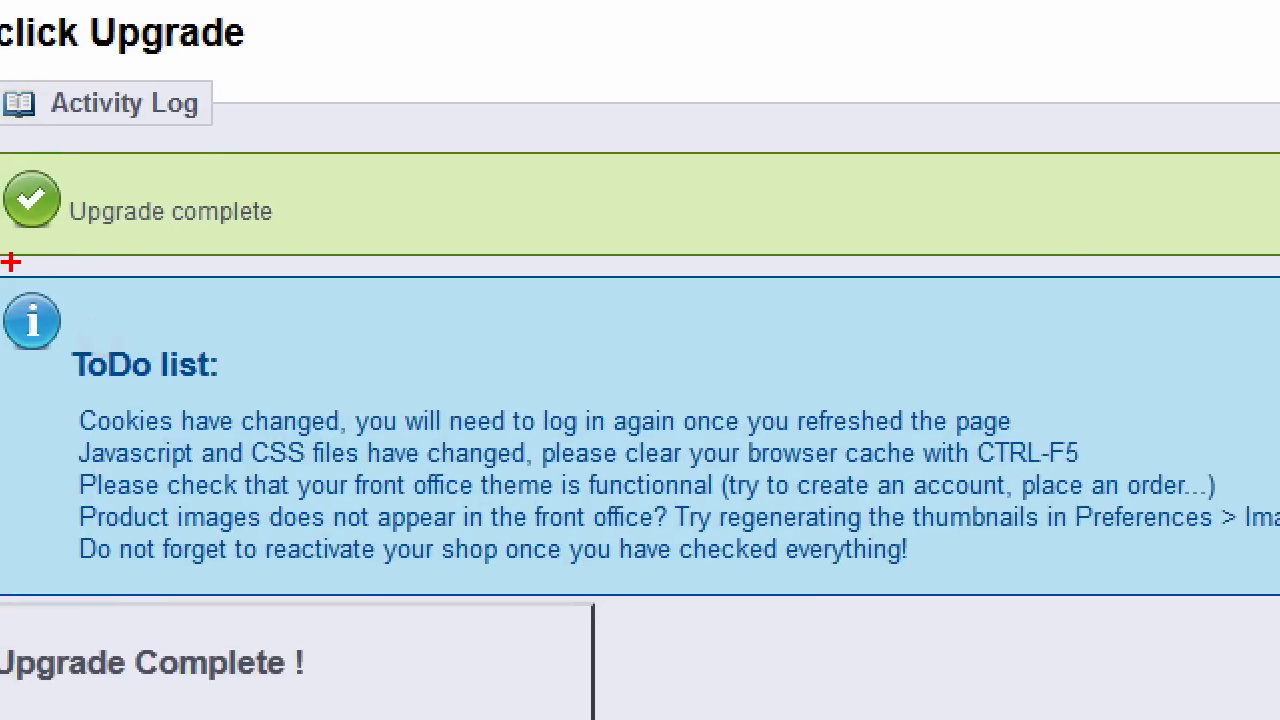
drag(4, 243, 248, 243)
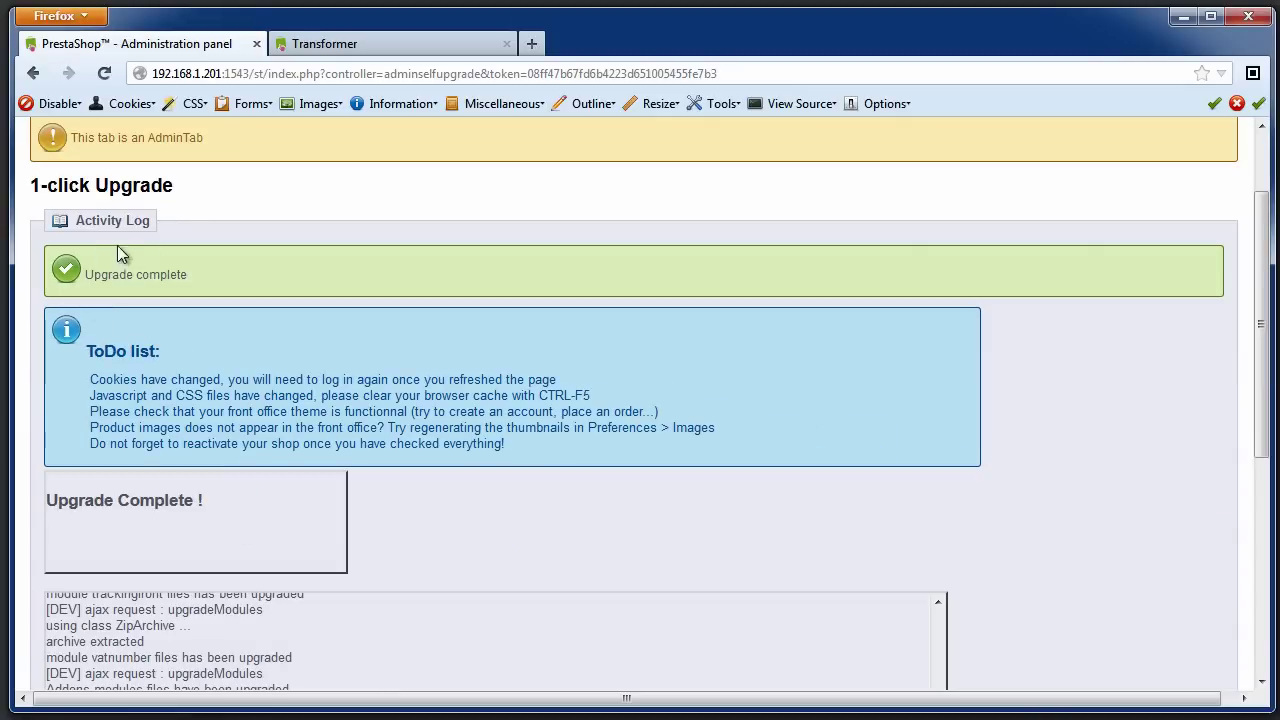
Set template compilation to Force compilation and the Smarty cache to No in the Performance settings, and save.
scroll(363, 223, up, 3)
mouse_move(720, 192)
click(782, 250)
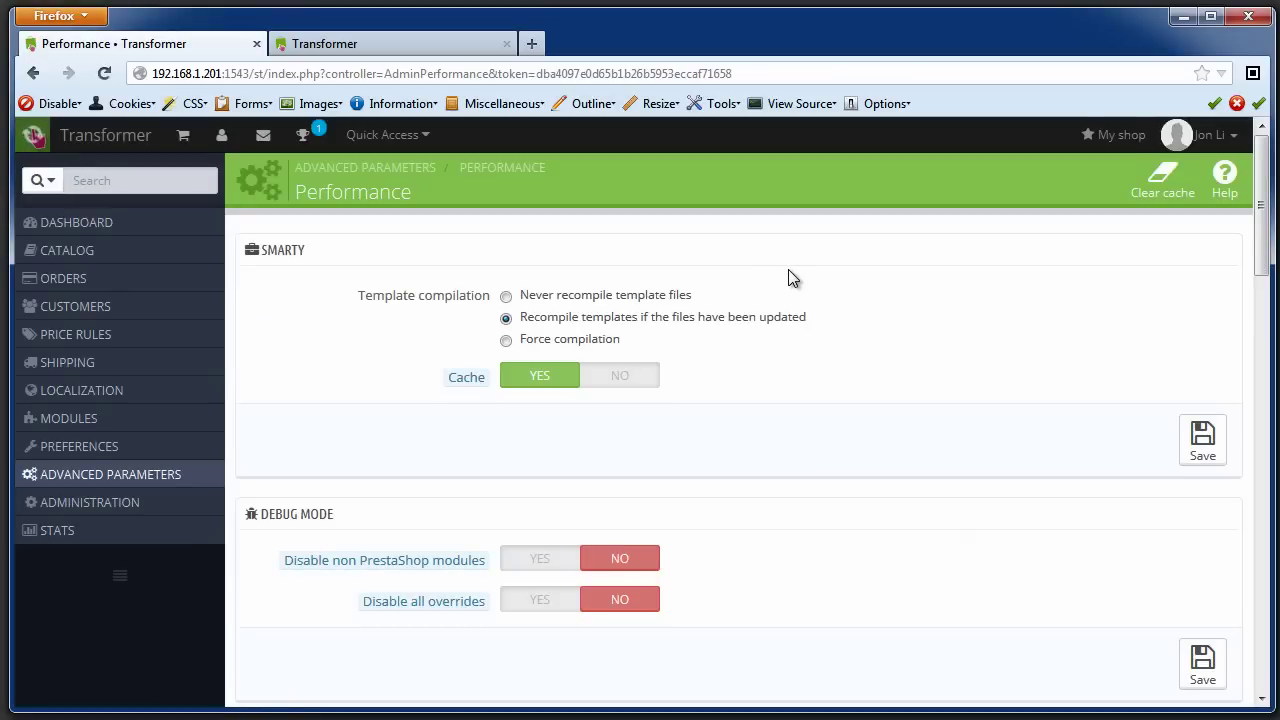
click(597, 341)
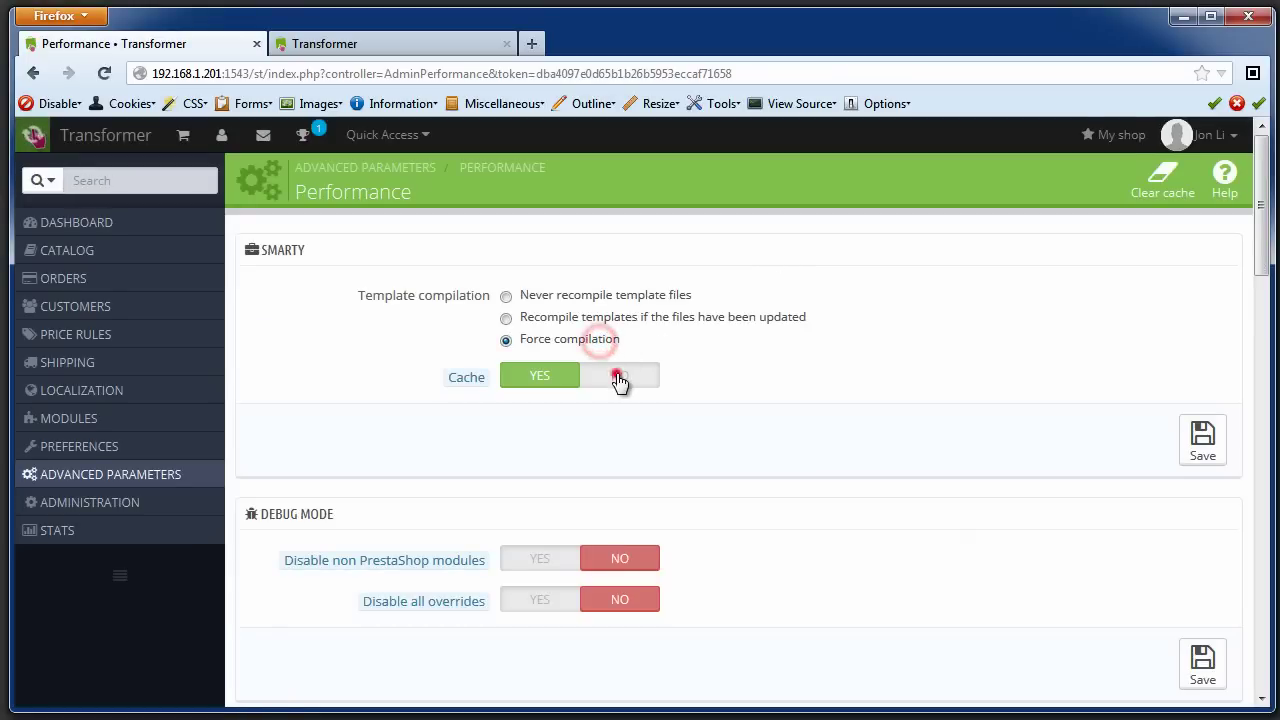
click(619, 378)
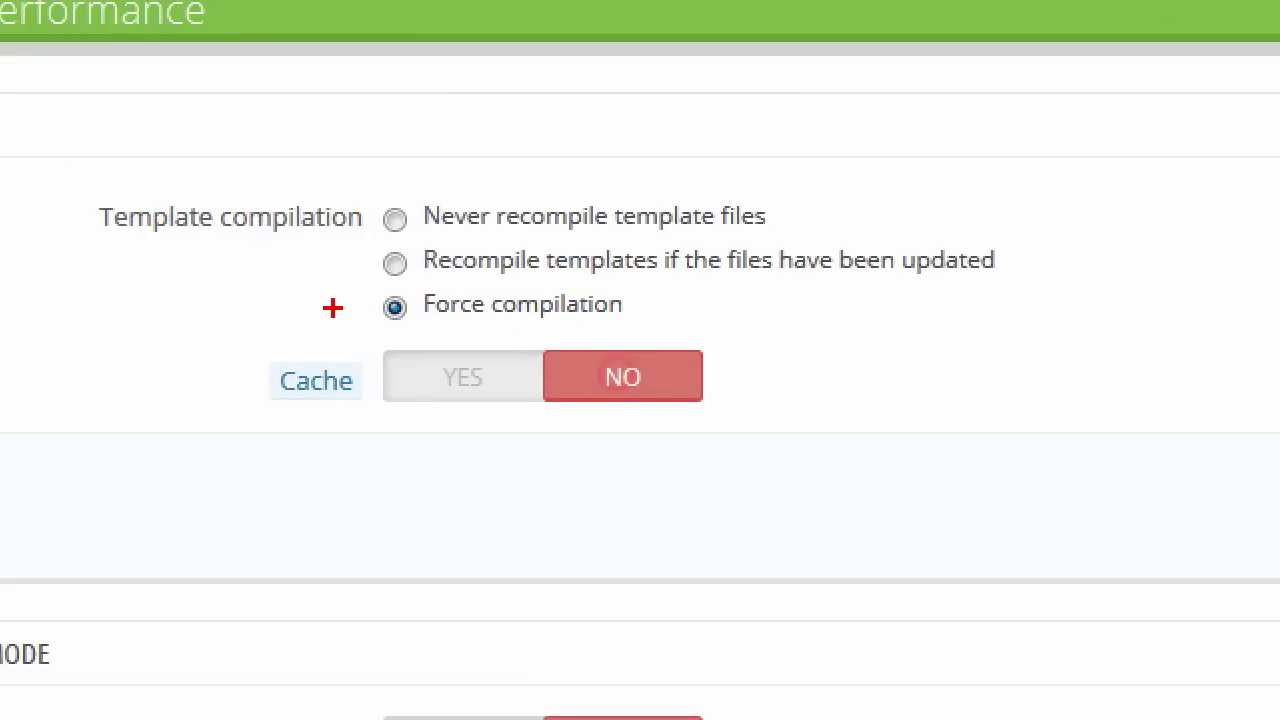
drag(364, 319, 618, 328)
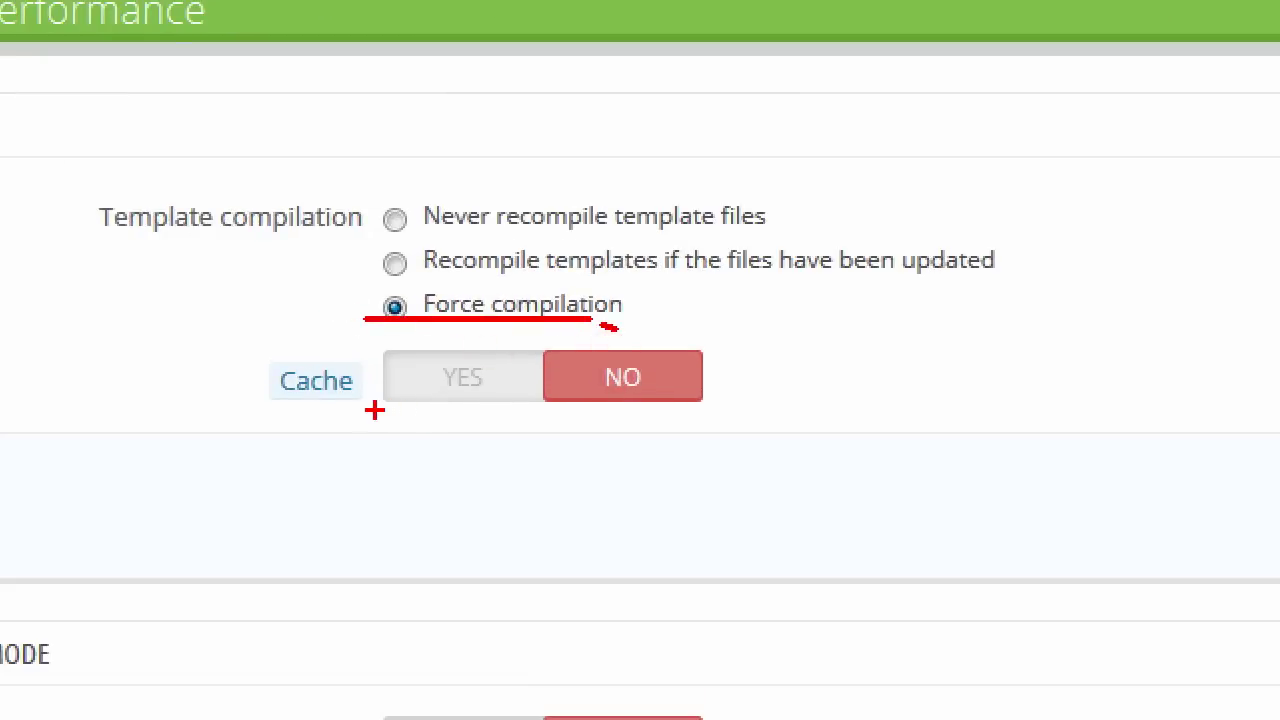
drag(287, 400, 720, 401)
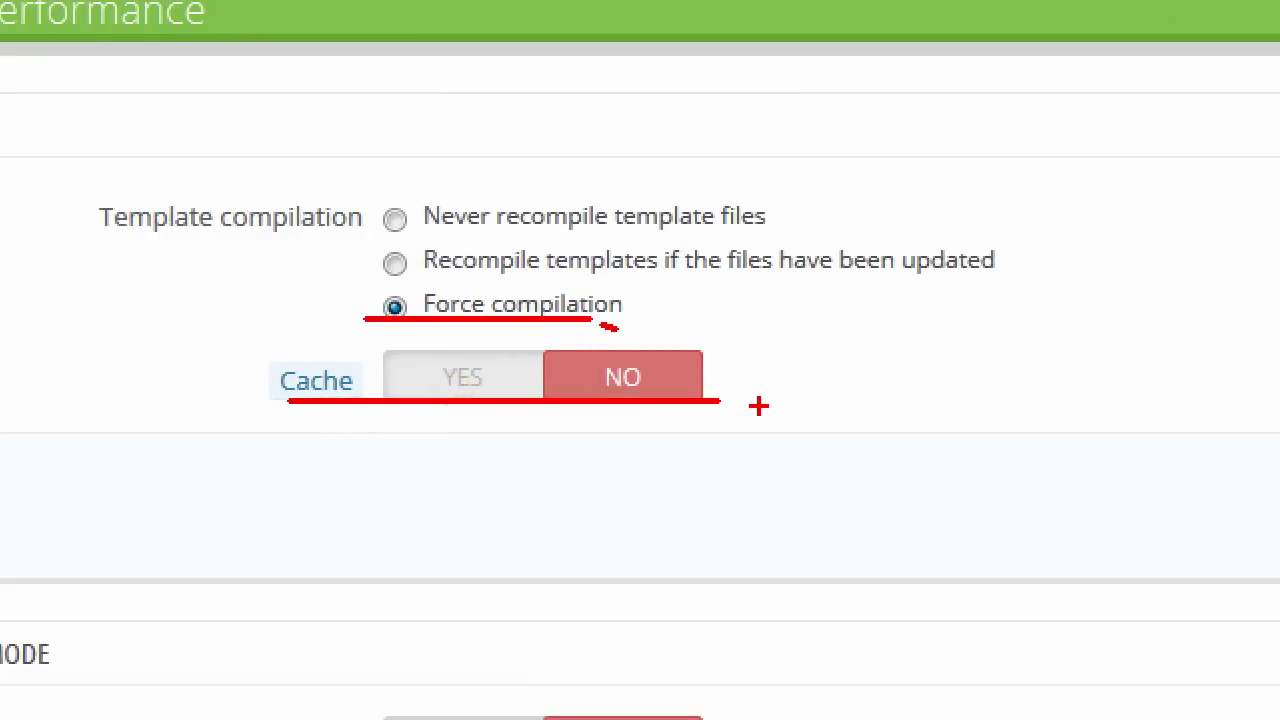
key(Escape)
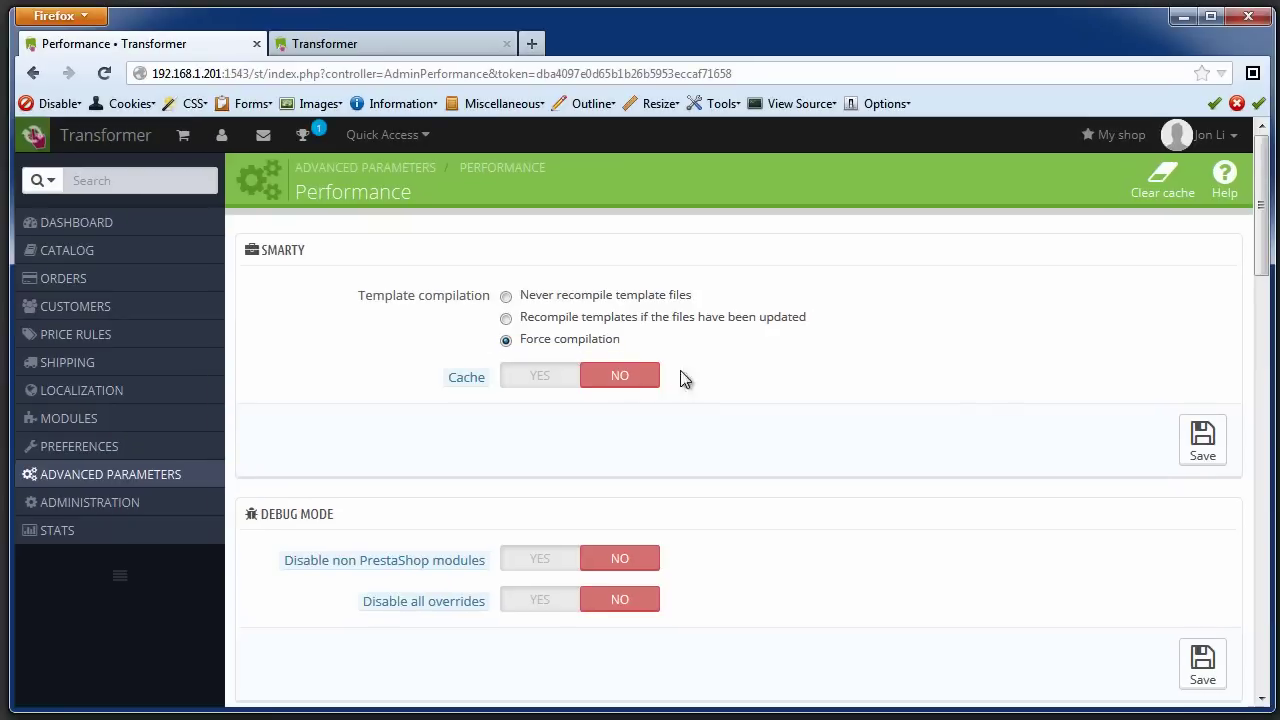
click(1202, 440)
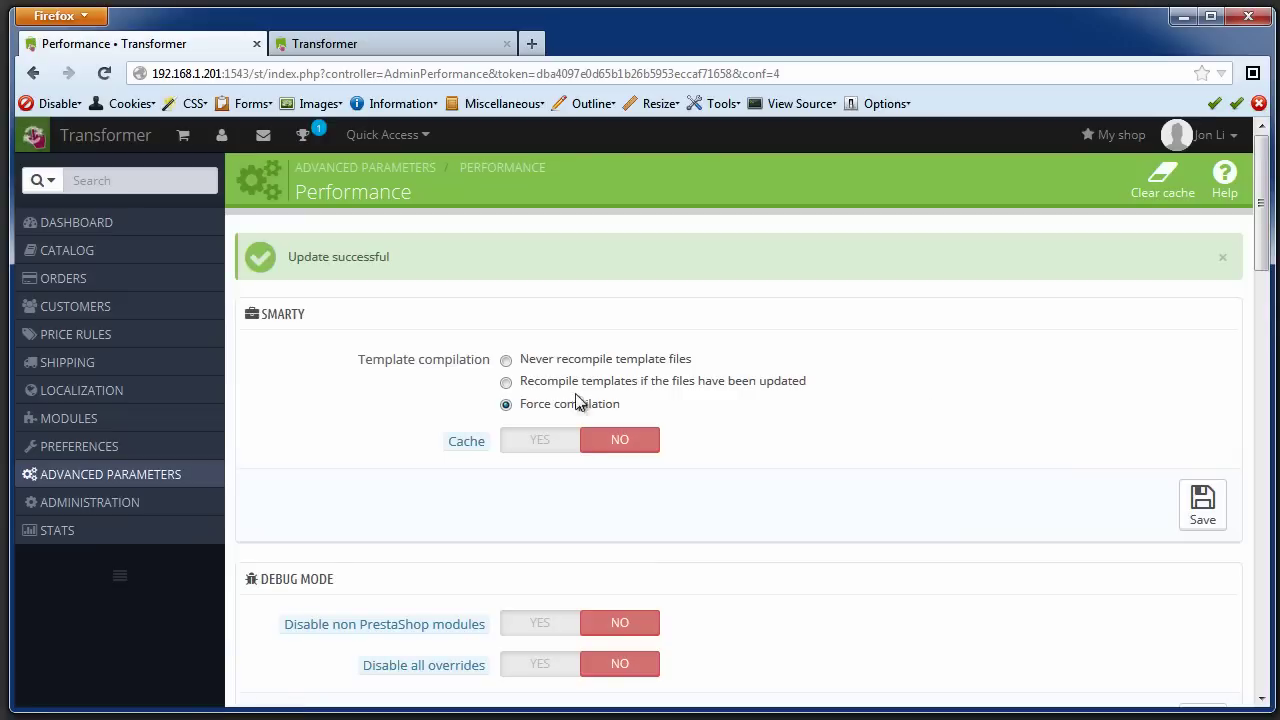
Find the Theme editor module in the store's module list and check its version.
click(65, 418)
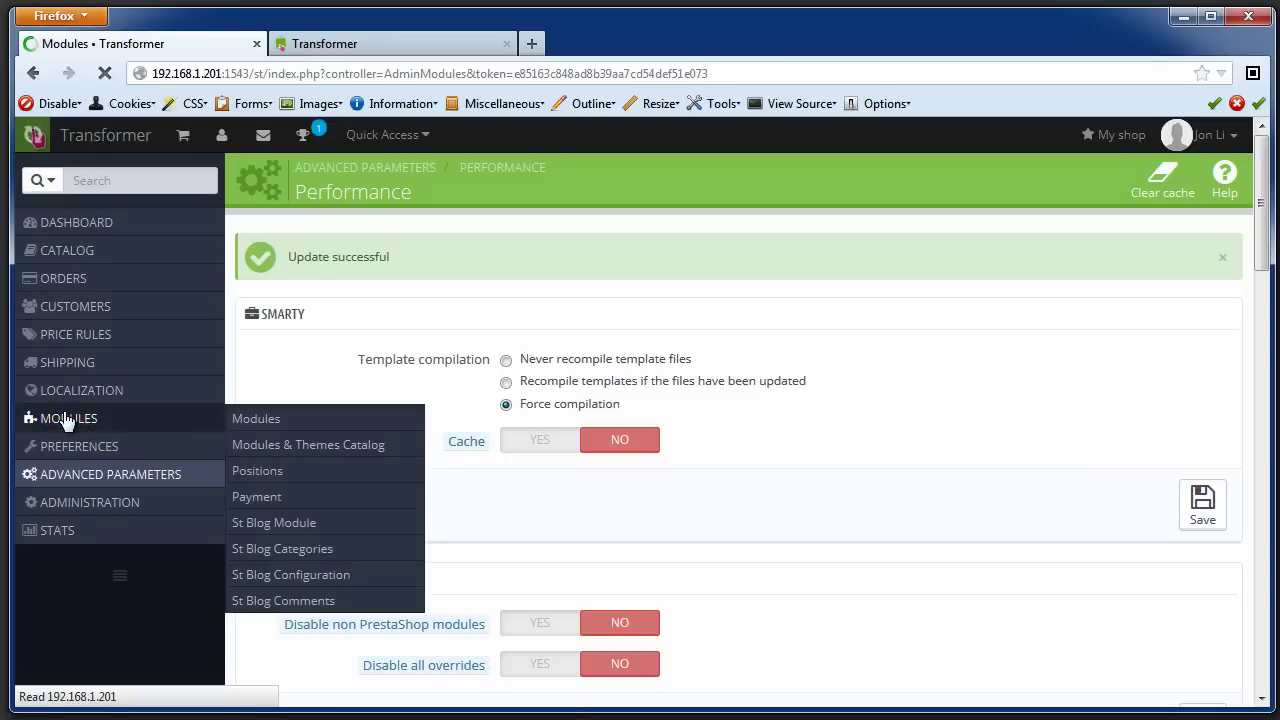
key(ctrl+f)
text(theme)
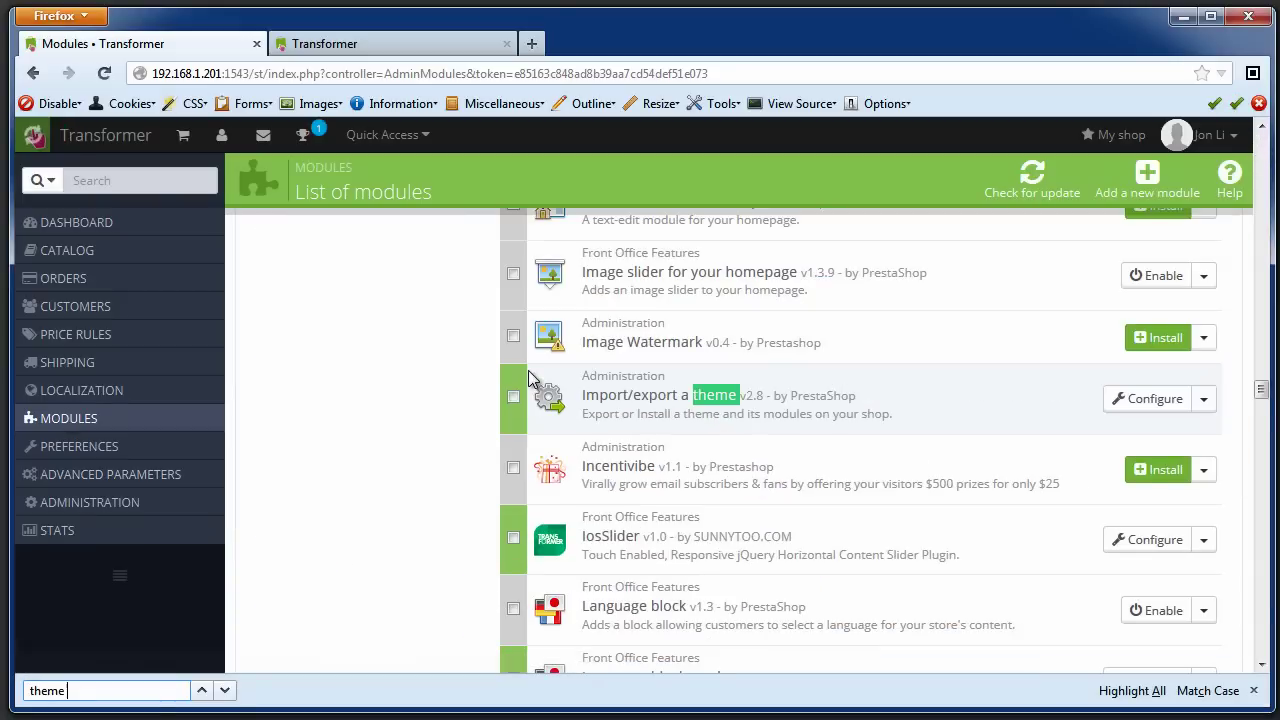
text( e)
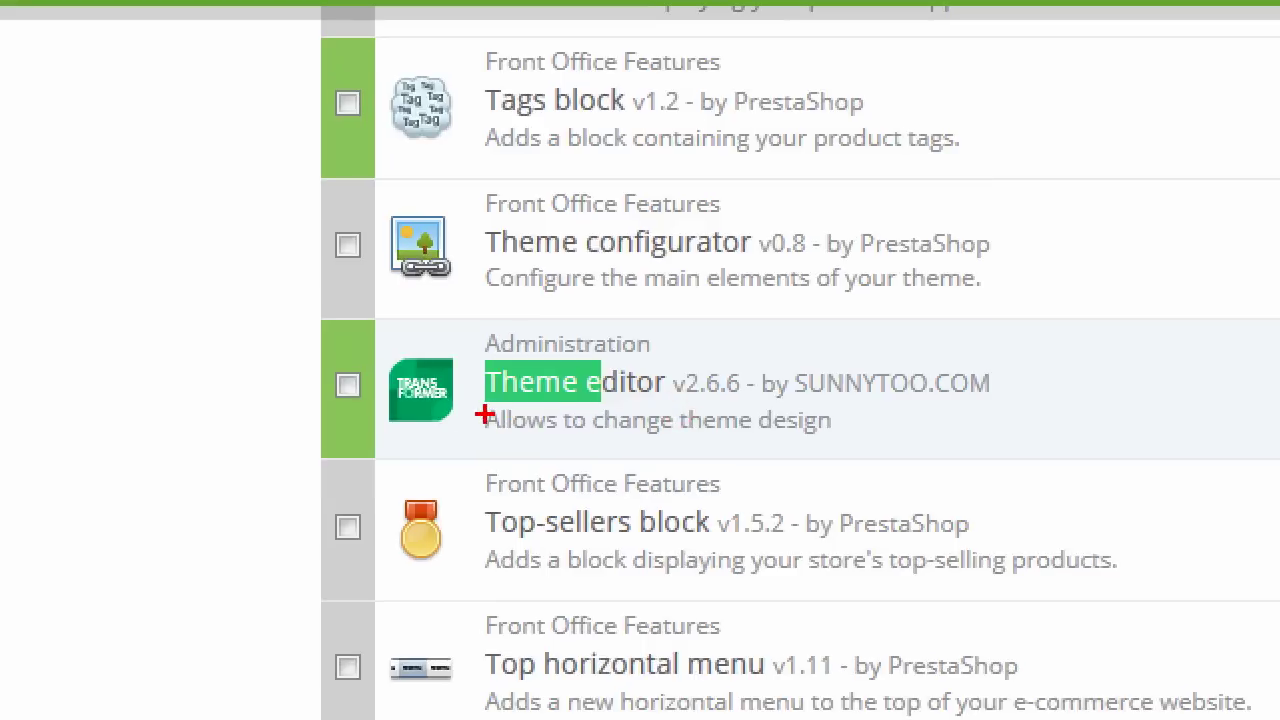
drag(484, 413, 790, 411)
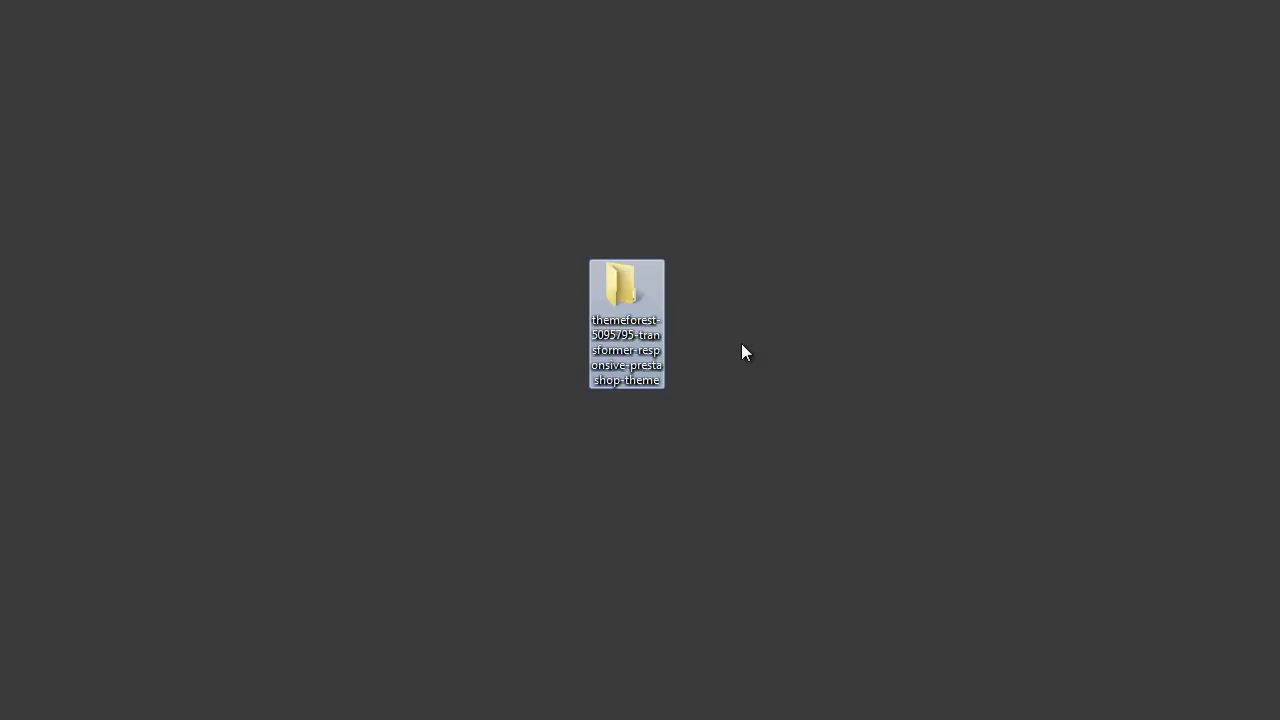
In the desktop's themeforest Transformer package, extract theme.zip from the Prestashop1.6 folder into a theme folder beside it.
double_click(625, 298)
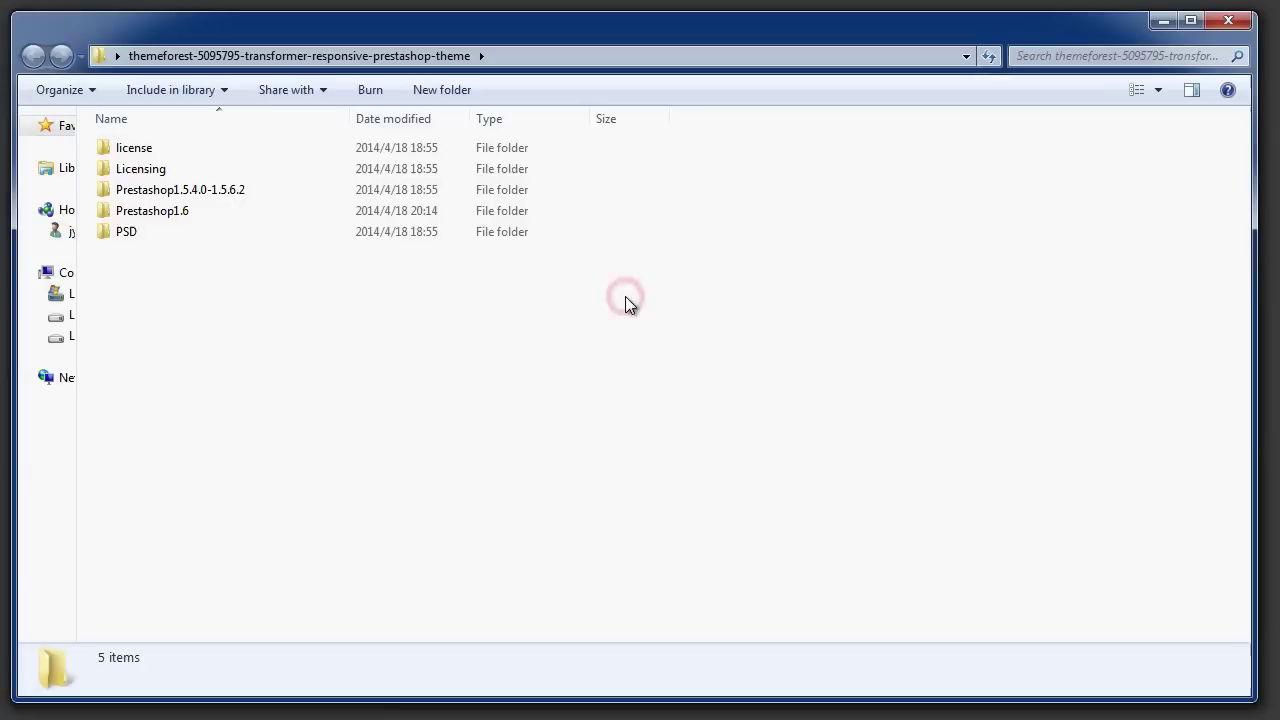
click(192, 210)
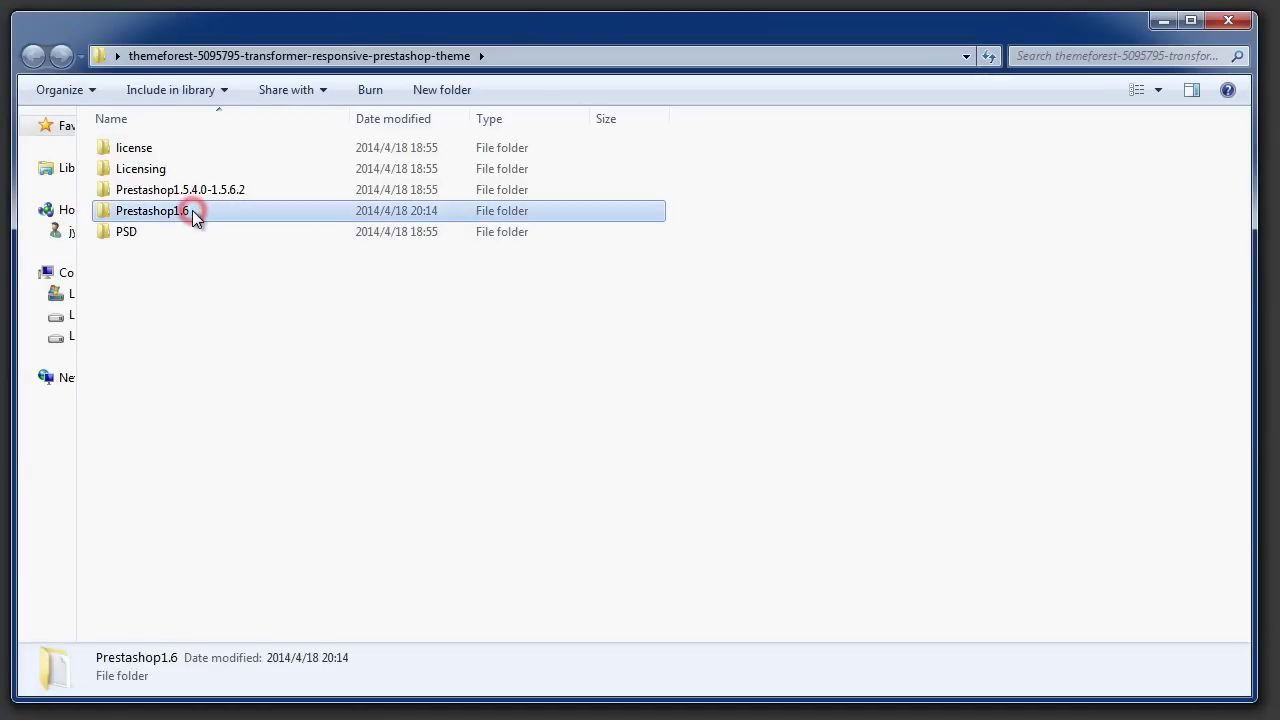
double_click(192, 210)
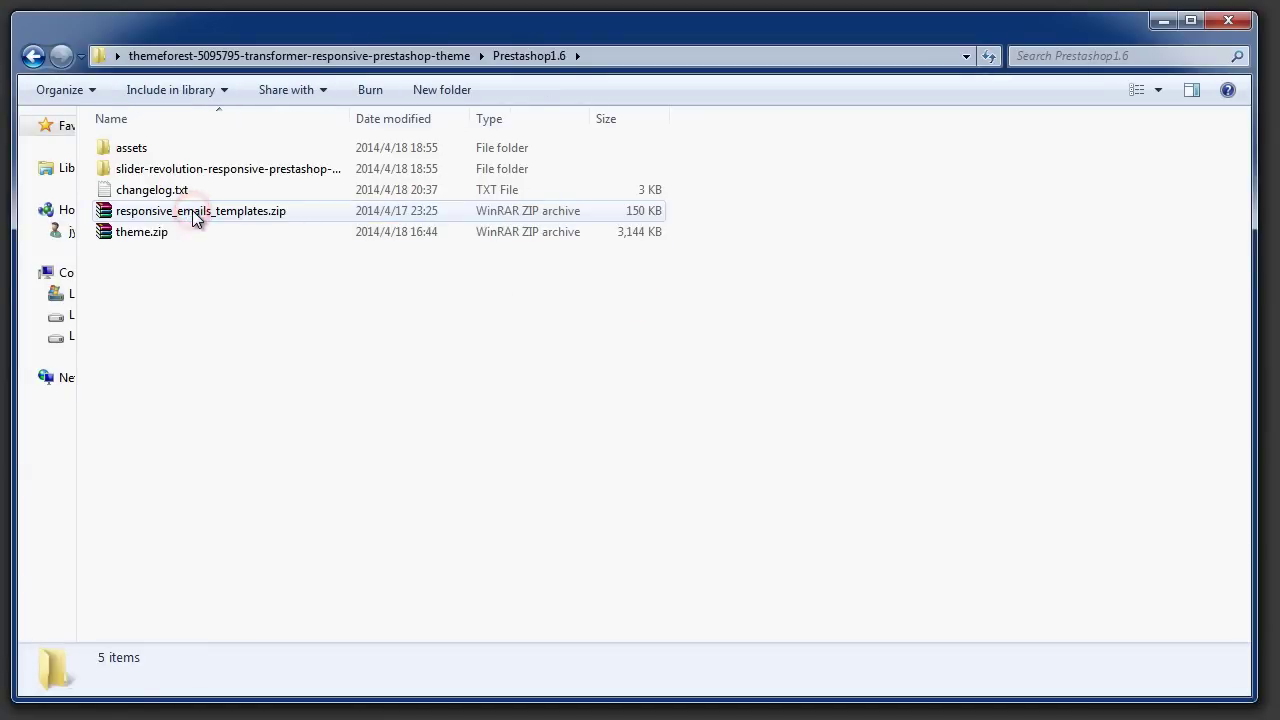
click(140, 232)
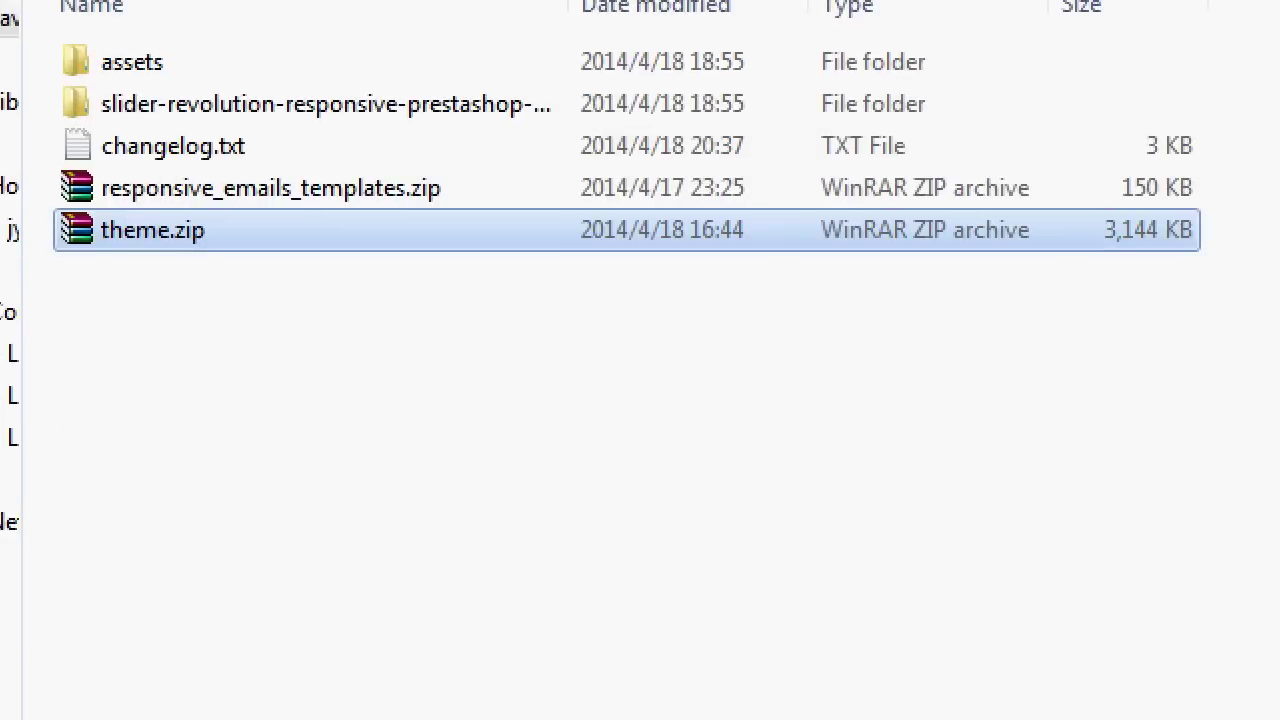
drag(63, 254, 197, 255)
drag(62, 157, 256, 158)
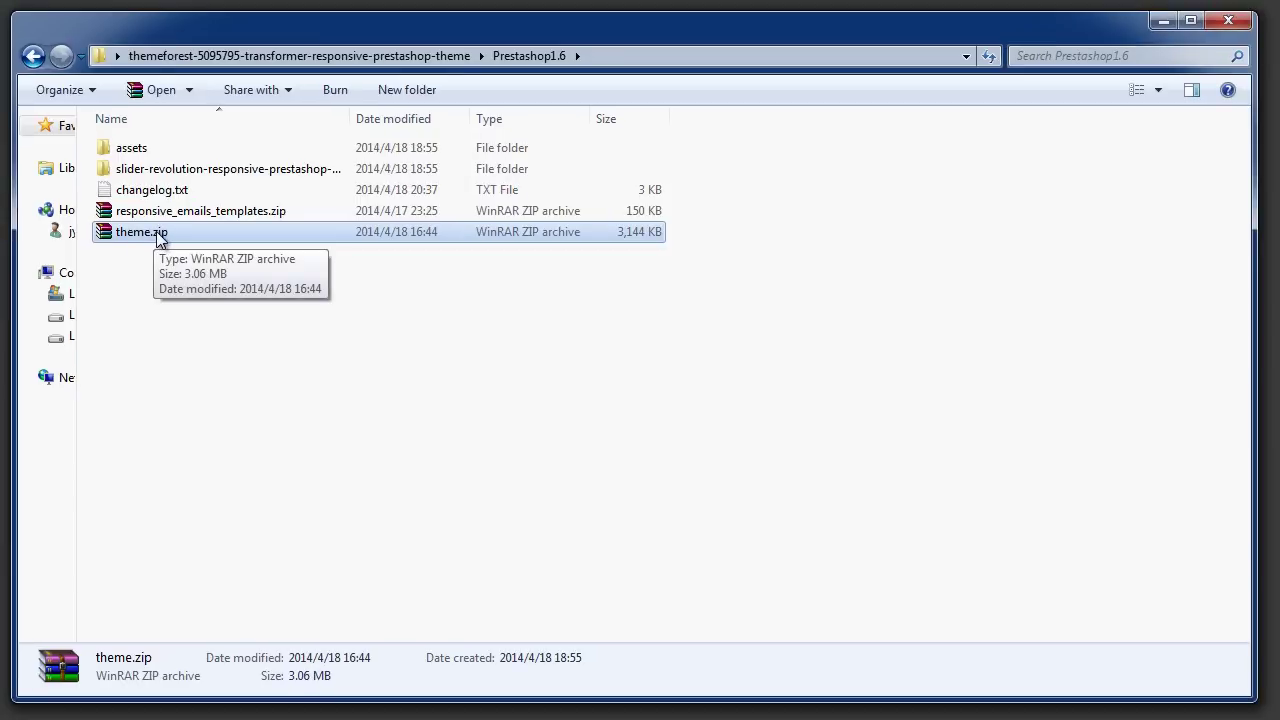
double_click(157, 232)
click(104, 268)
click(565, 704)
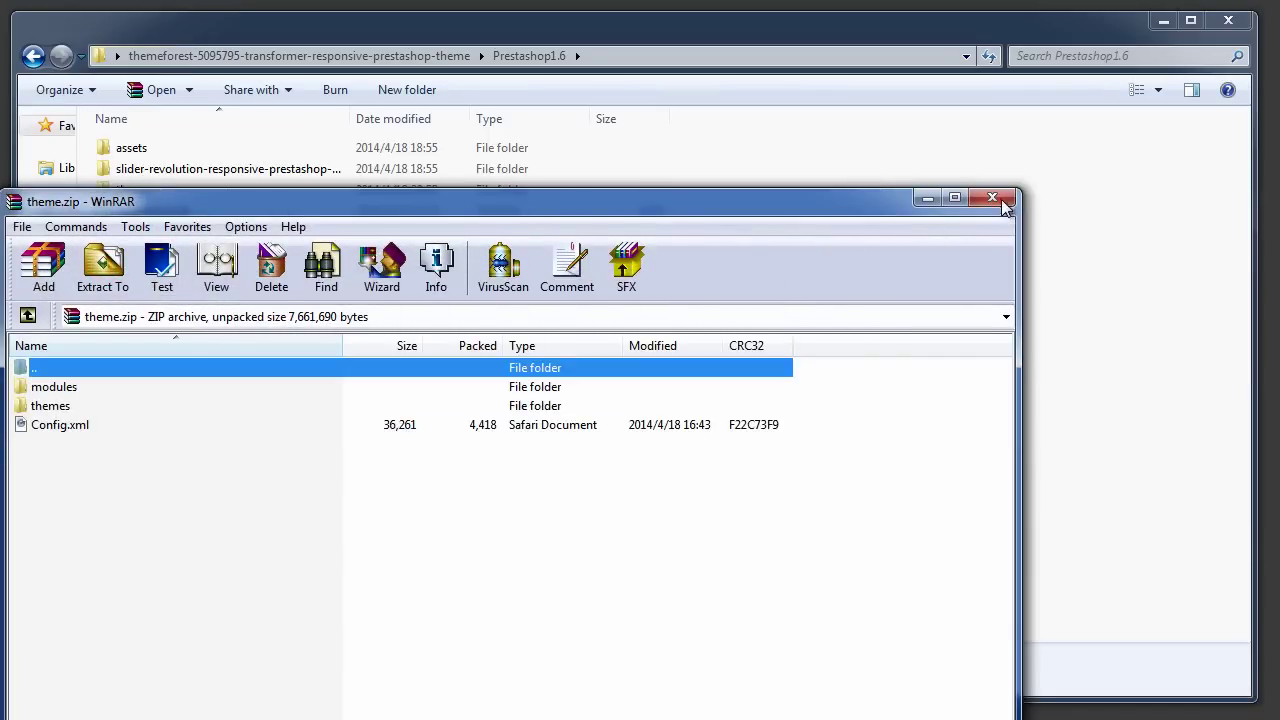
click(1001, 202)
Look inside the extracted theme folder for the modules and themes folders, and close the folder window.
double_click(170, 187)
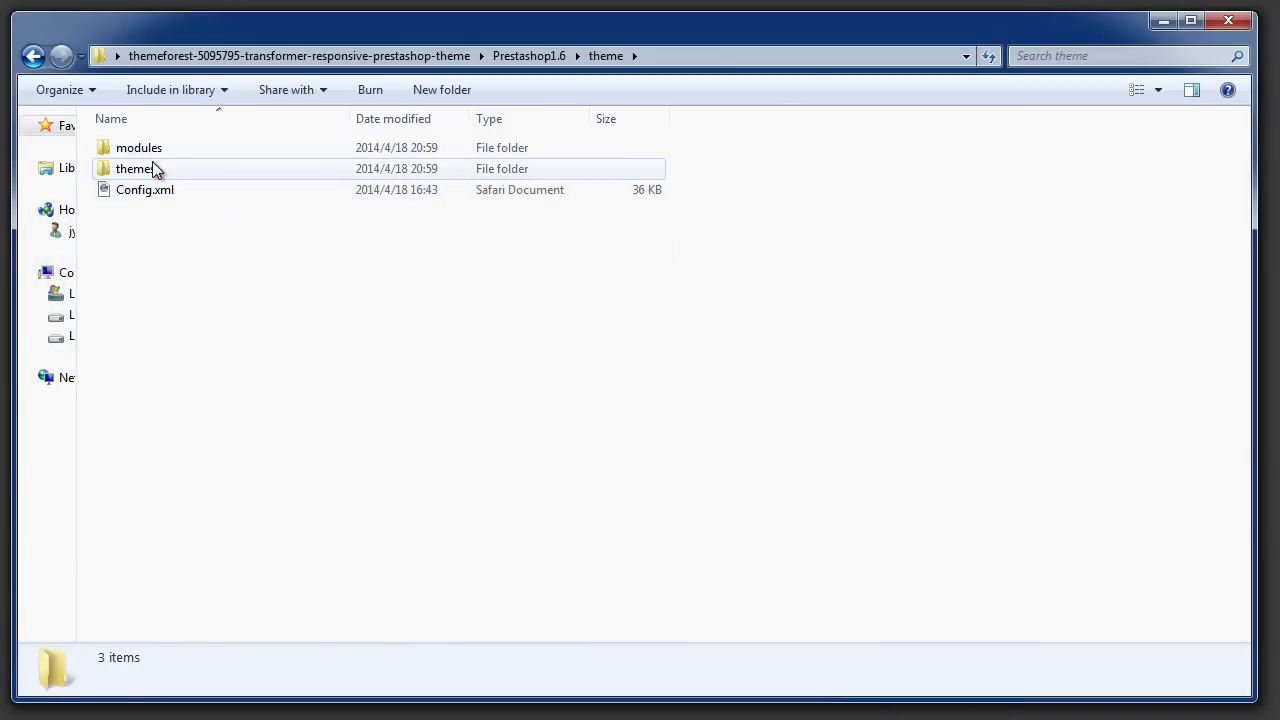
click(155, 168)
ctrl+click(157, 145)
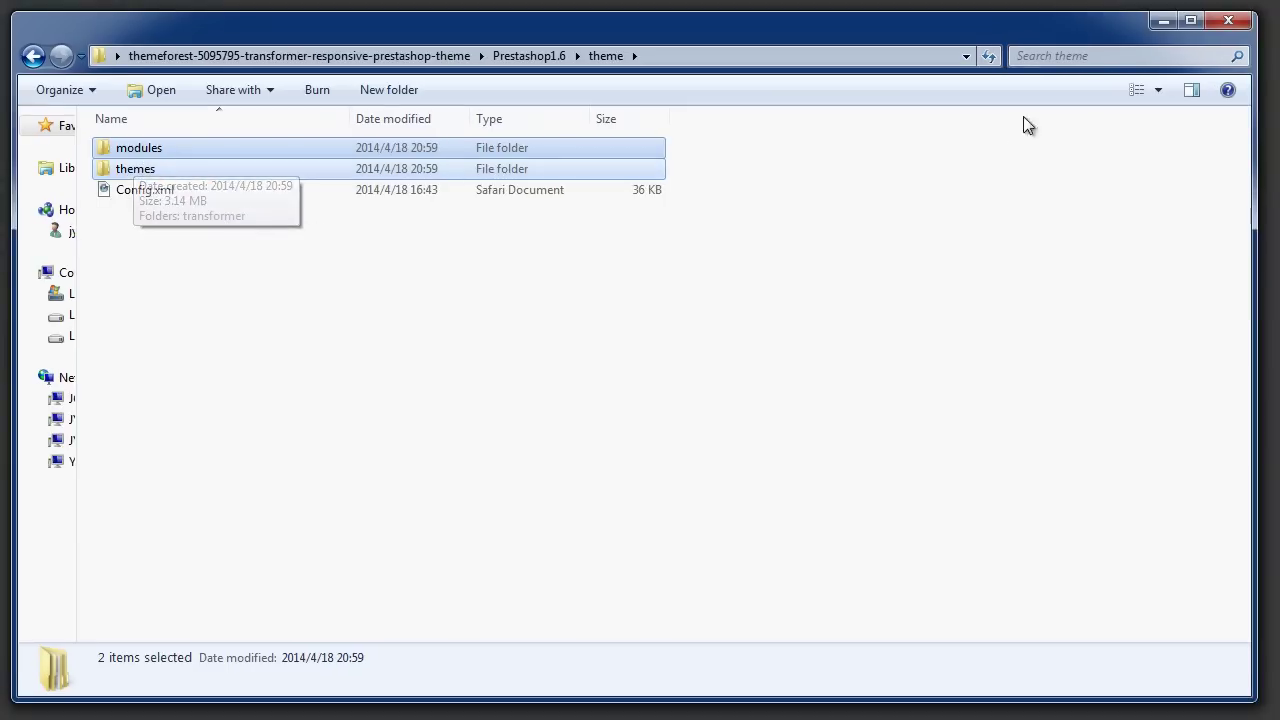
click(1228, 22)
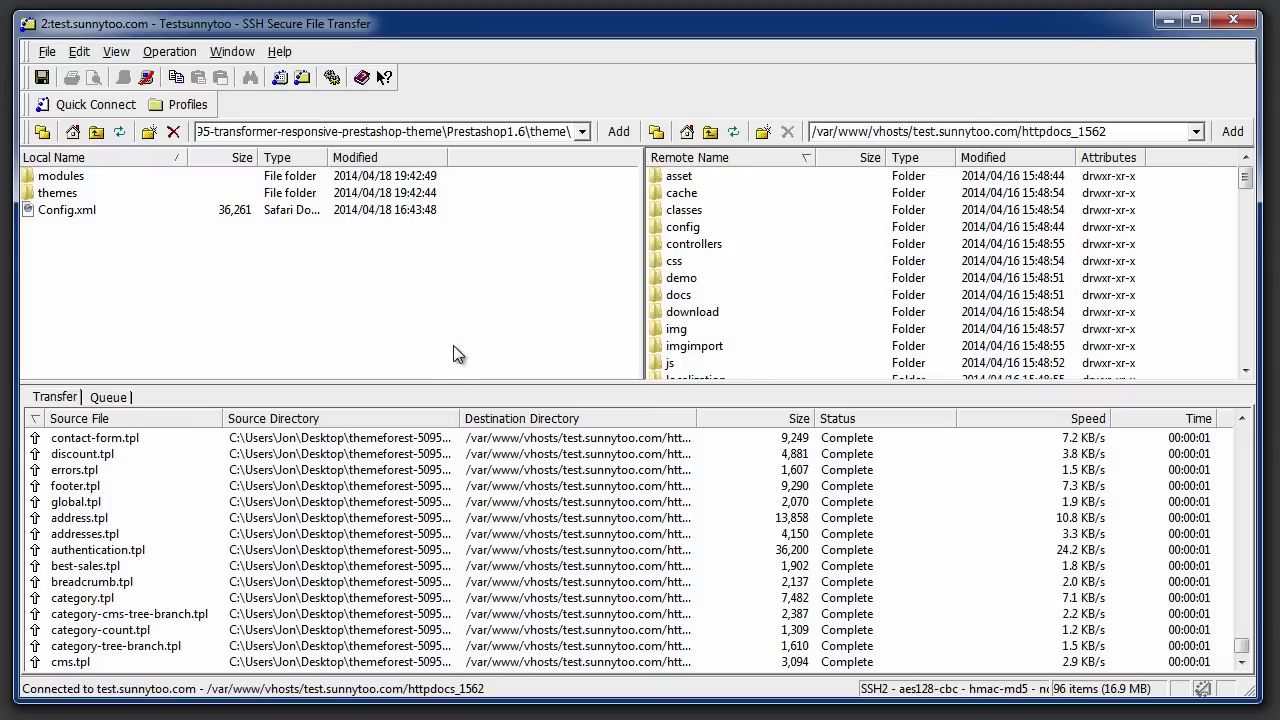
In SSH Secure File Transfer, upload the modules and themes folders to the remote httpdocs_1562 directory, overwriting all existing files, and check the transfer statuses.
drag(423, 303, 423, 277)
click(85, 193)
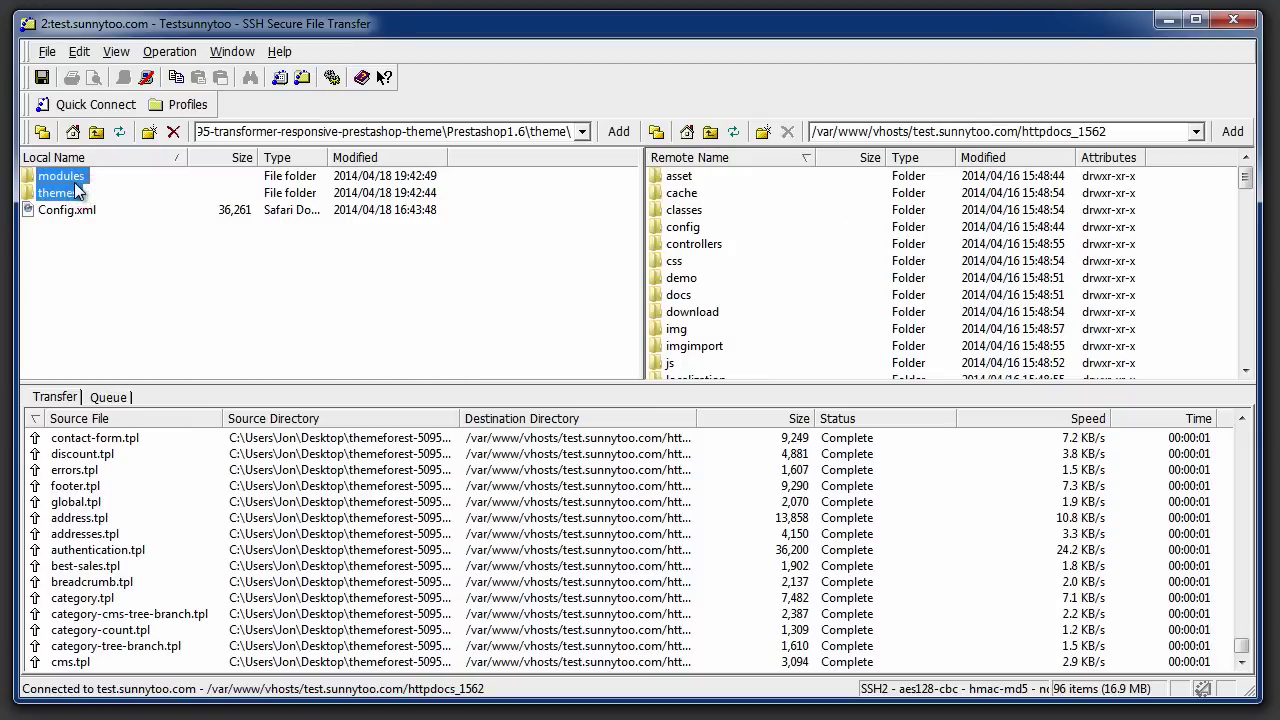
right_click(74, 190)
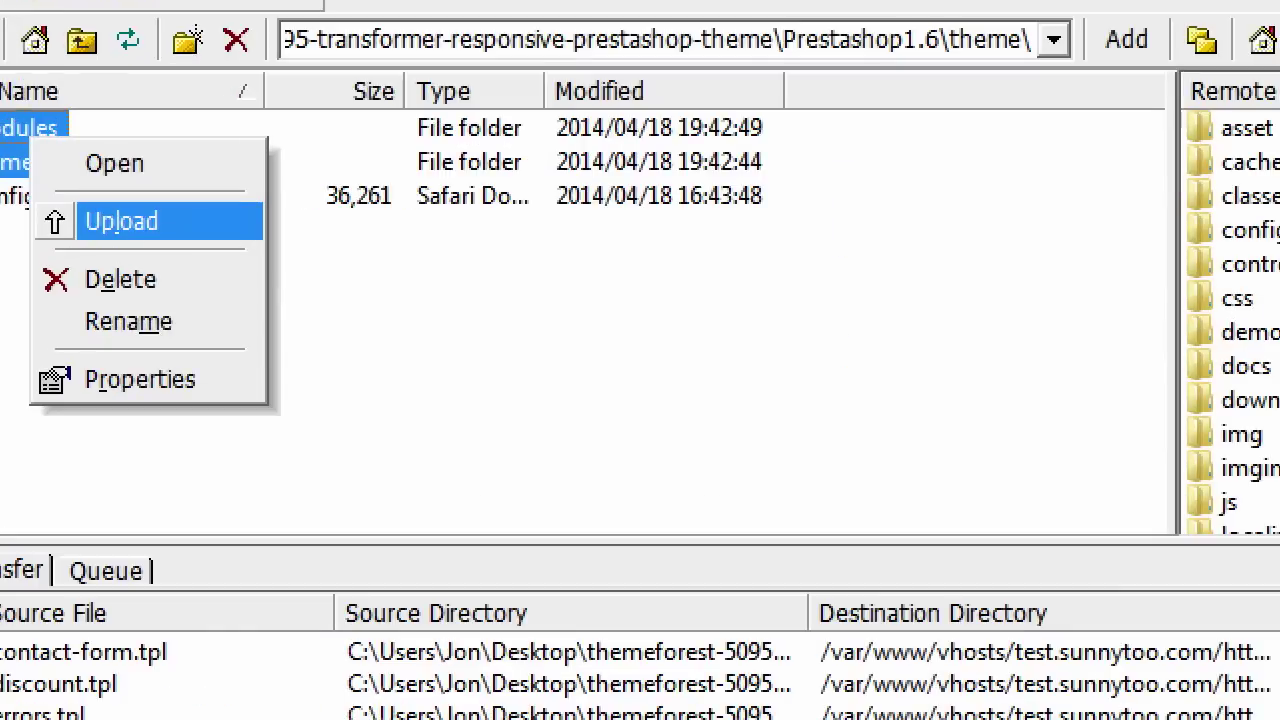
click(115, 223)
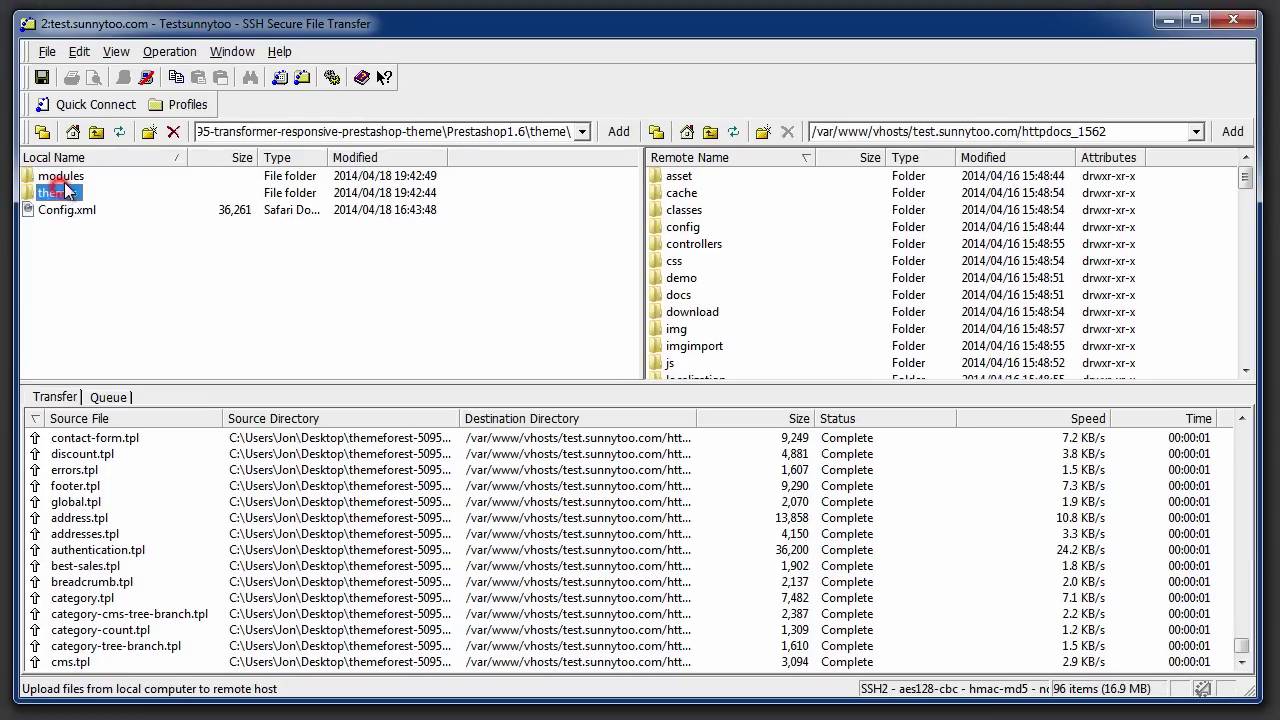
drag(62, 179, 64, 183)
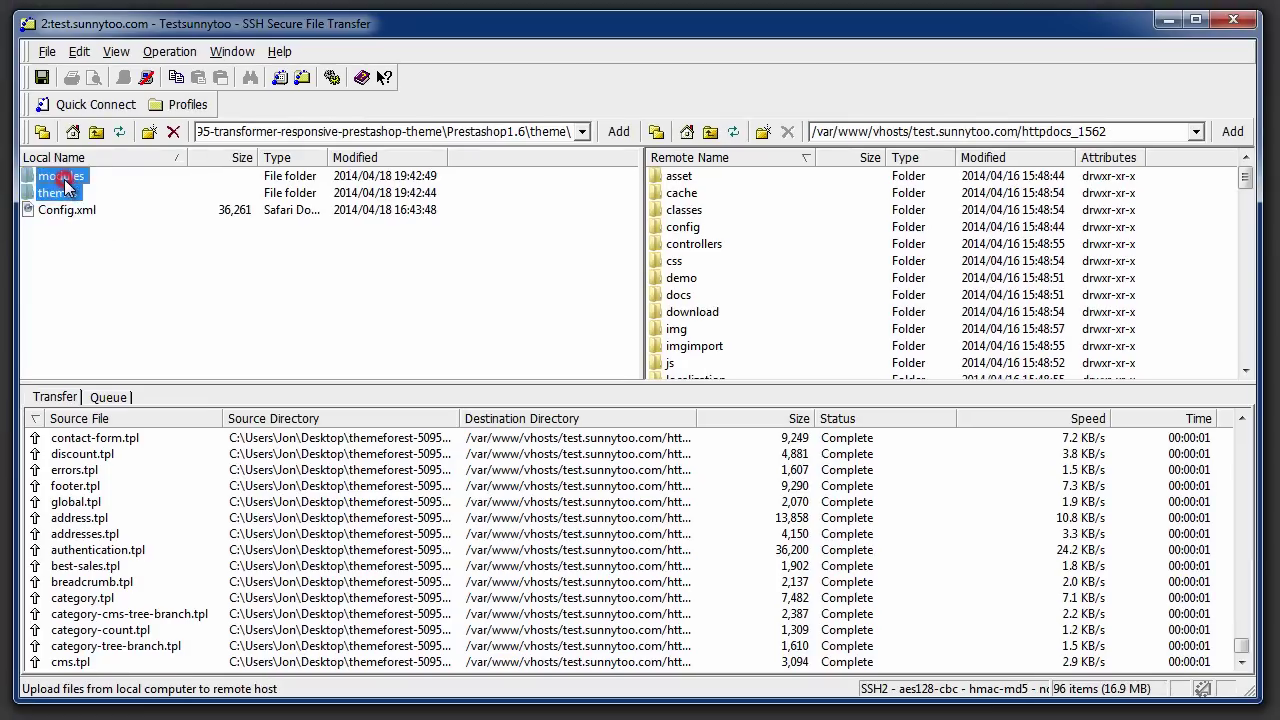
right_click(64, 183)
click(113, 226)
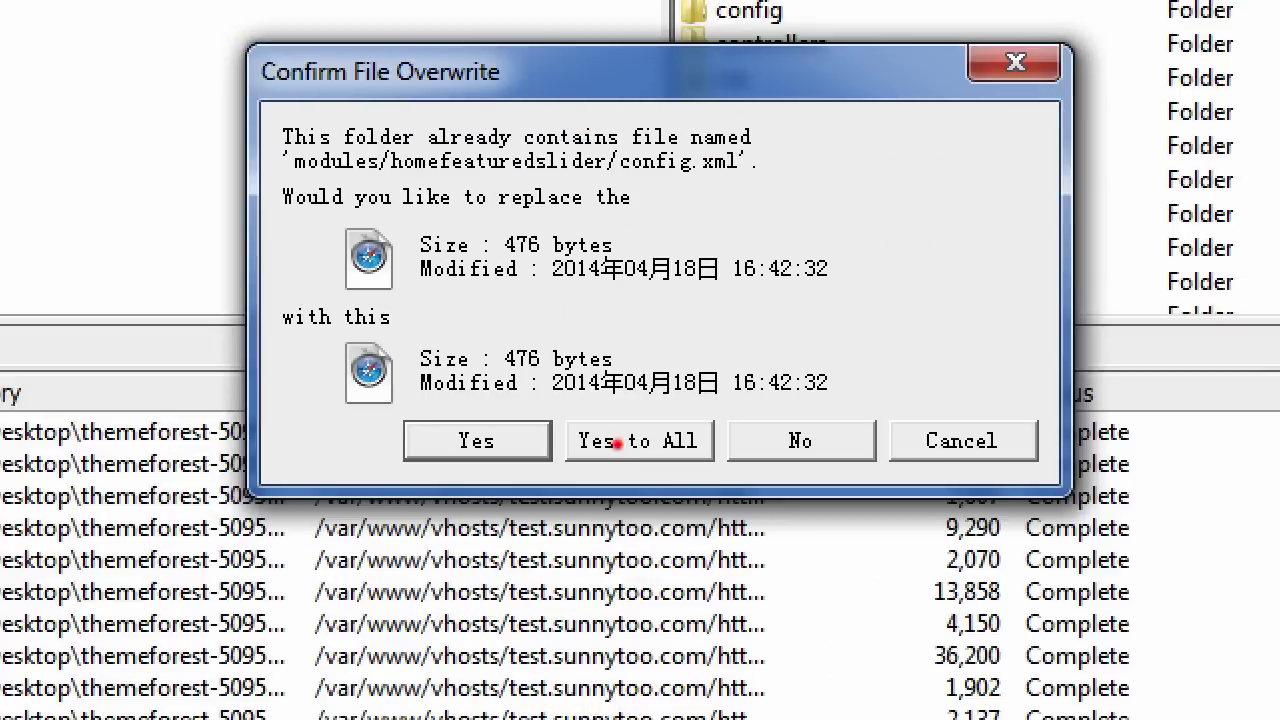
drag(589, 454, 669, 454)
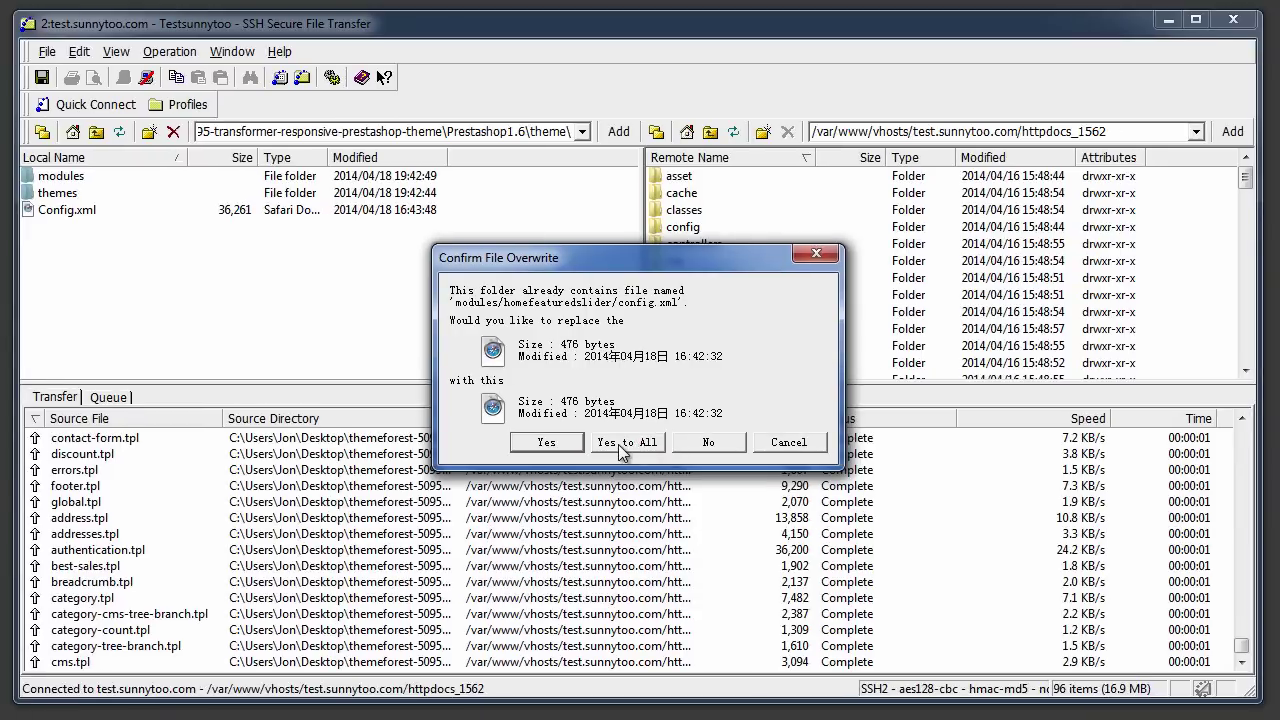
click(660, 440)
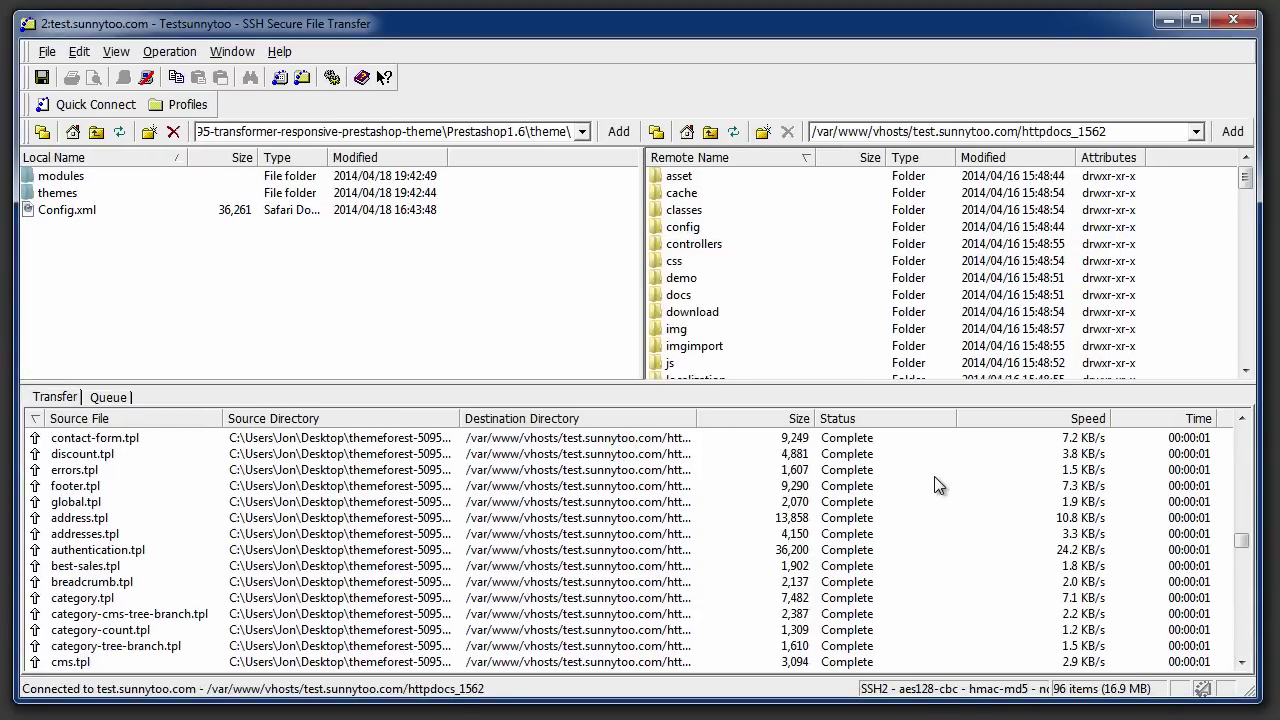
drag(1247, 553, 1246, 648)
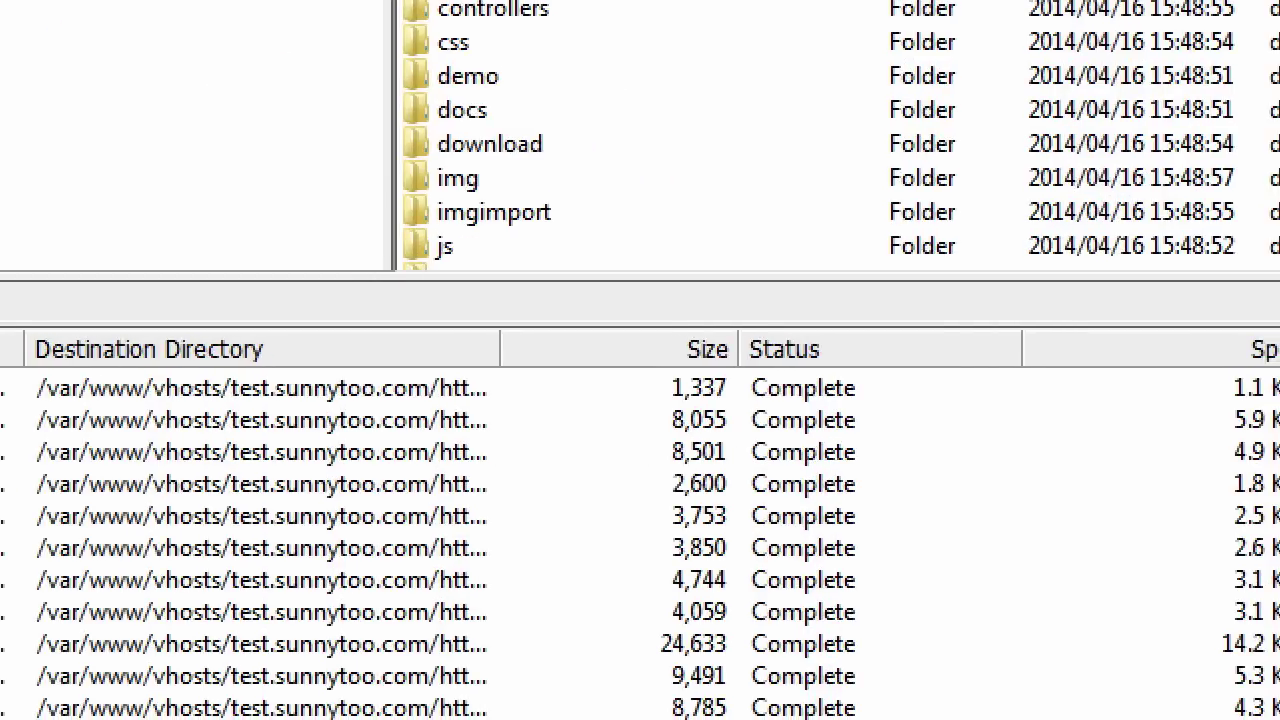
drag(880, 372, 880, 719)
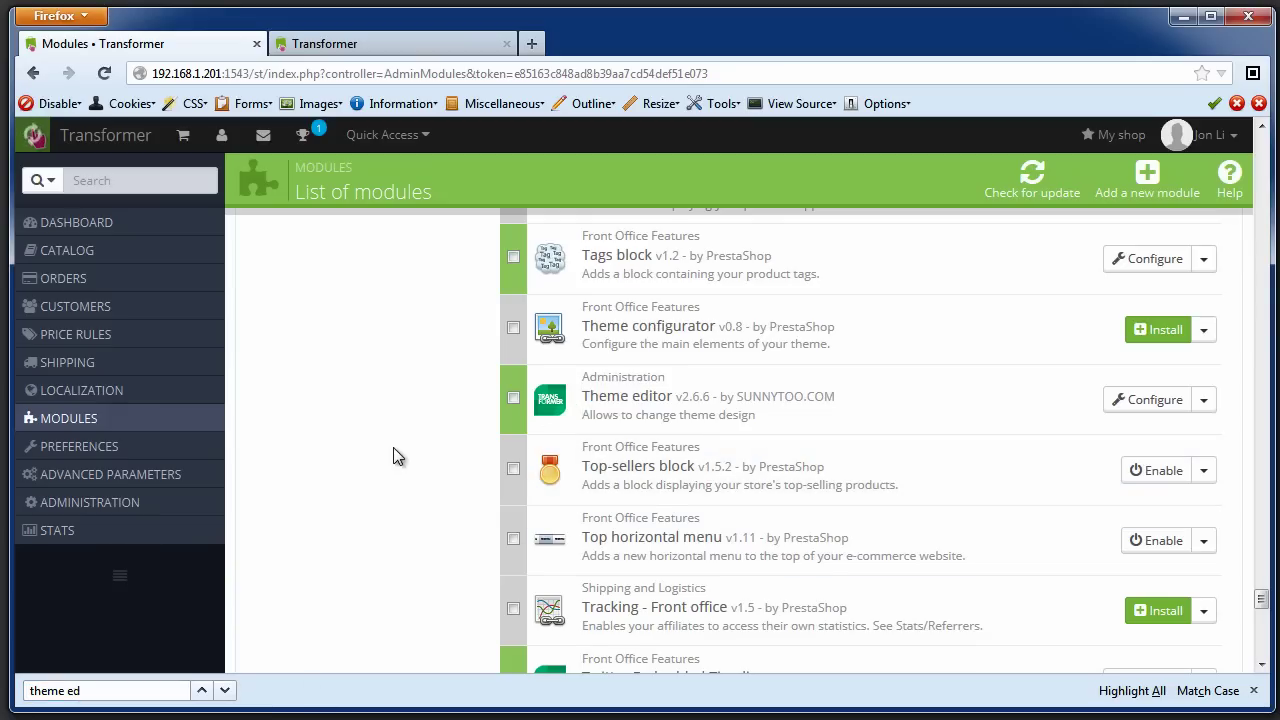
Back in Firefox, reload the store's module list to apply the module upgrades, and review the upgraded modules.
click(393, 447)
mouse_move(168, 428)
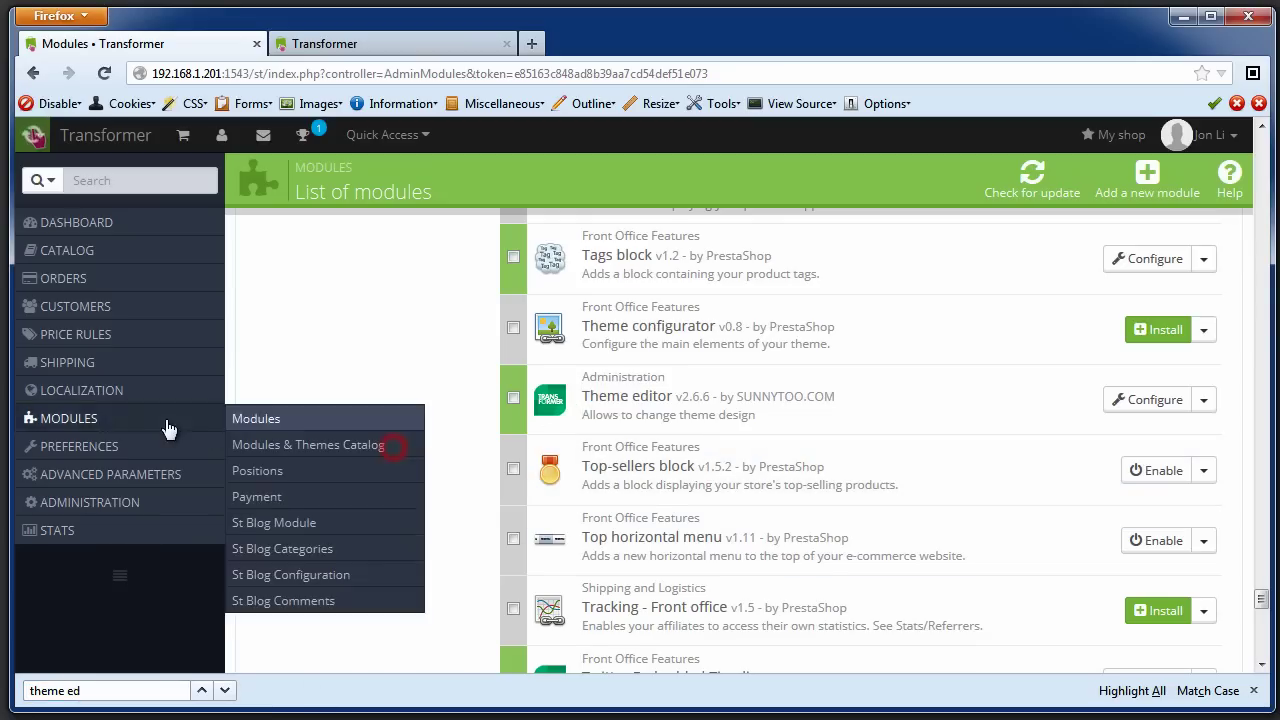
click(289, 432)
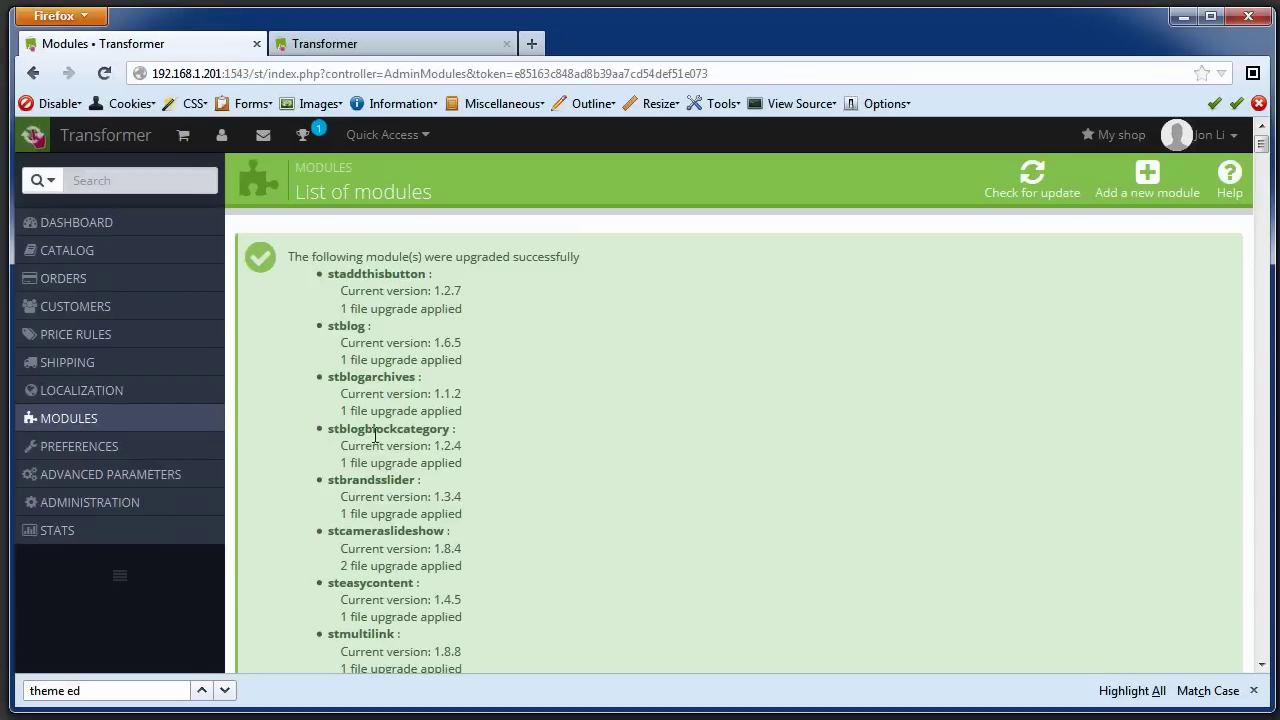
scroll(385, 428, down, 15)
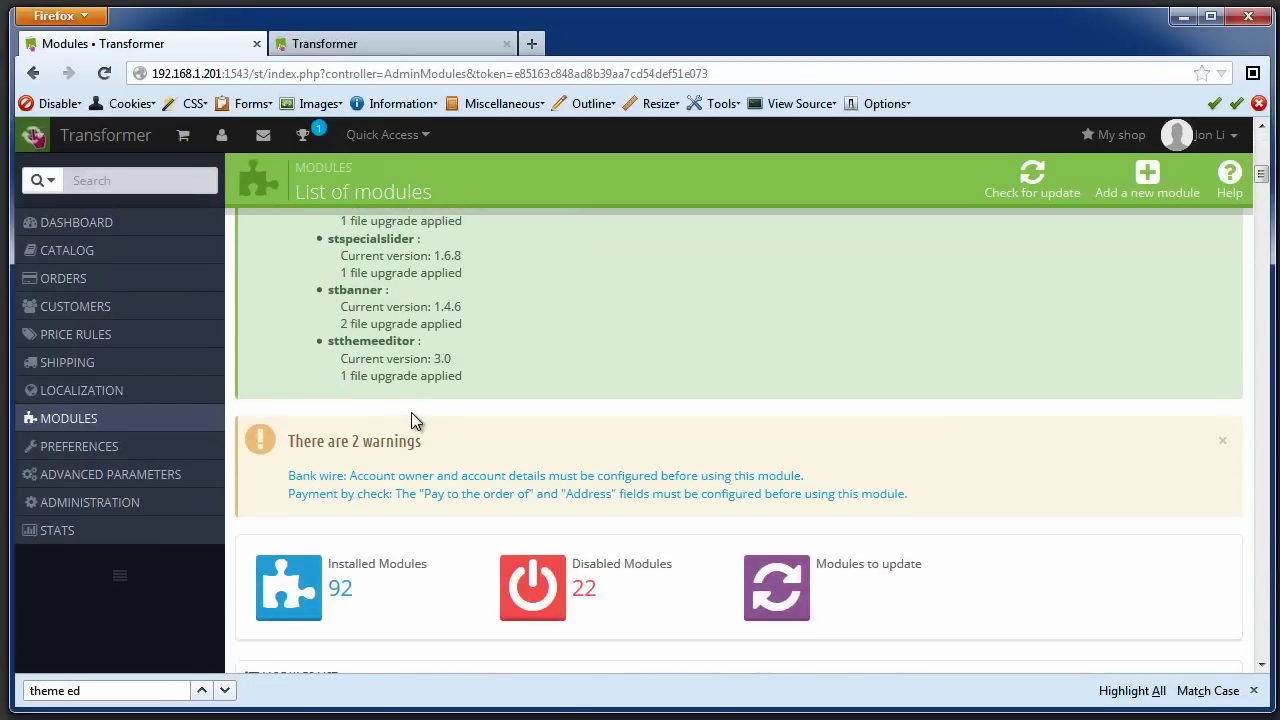
scroll(413, 420, down, 2)
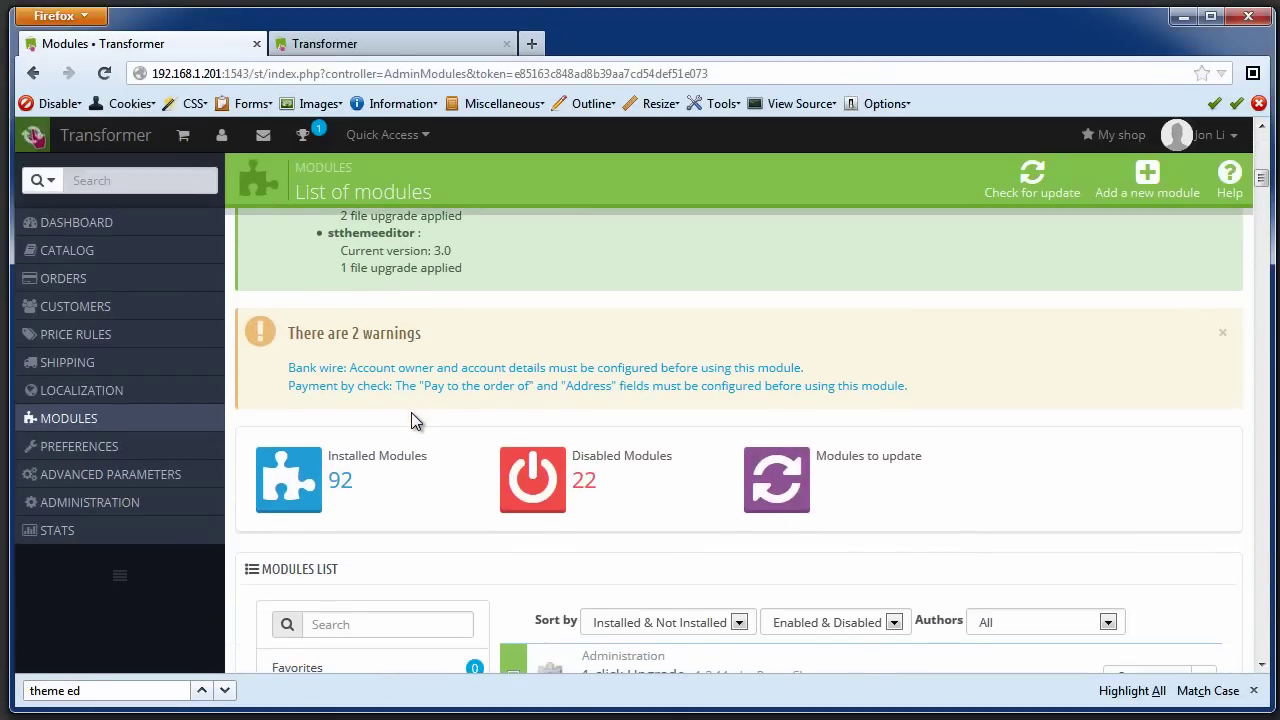
scroll(411, 420, down, 2)
scroll(413, 420, down, 2)
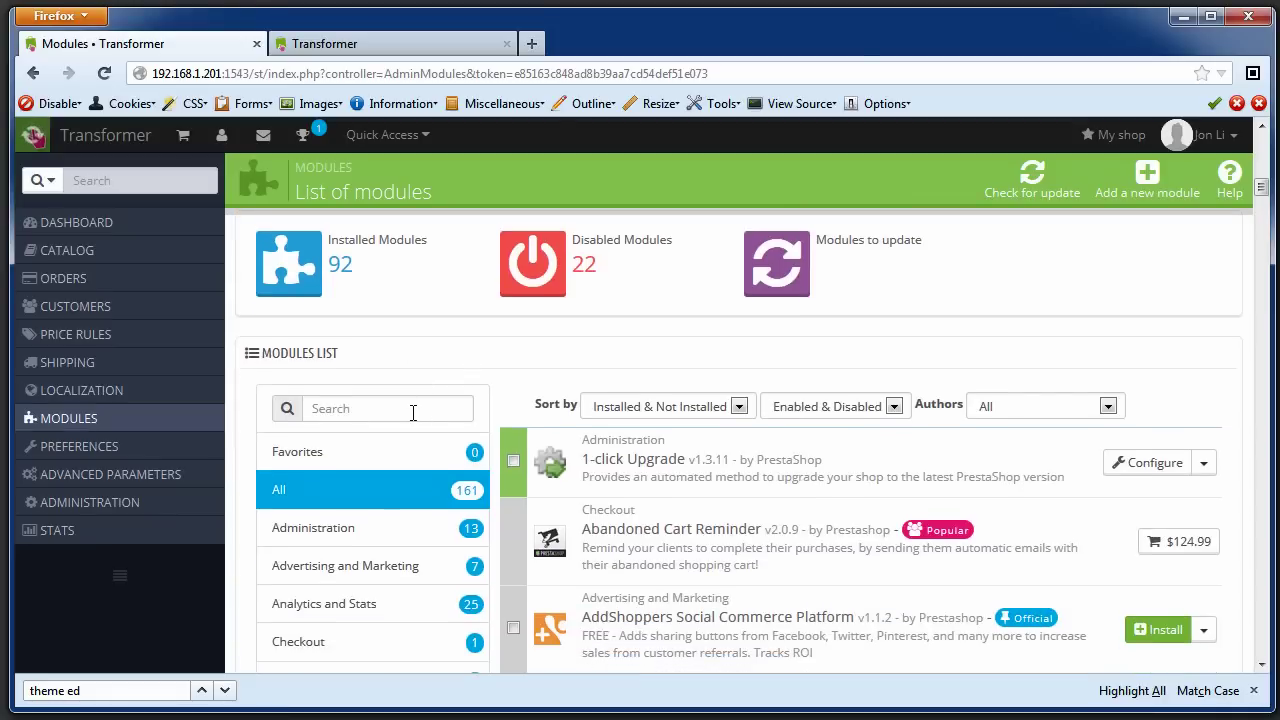
Search the module list for "curre" and enable the Currency block module.
click(391, 416)
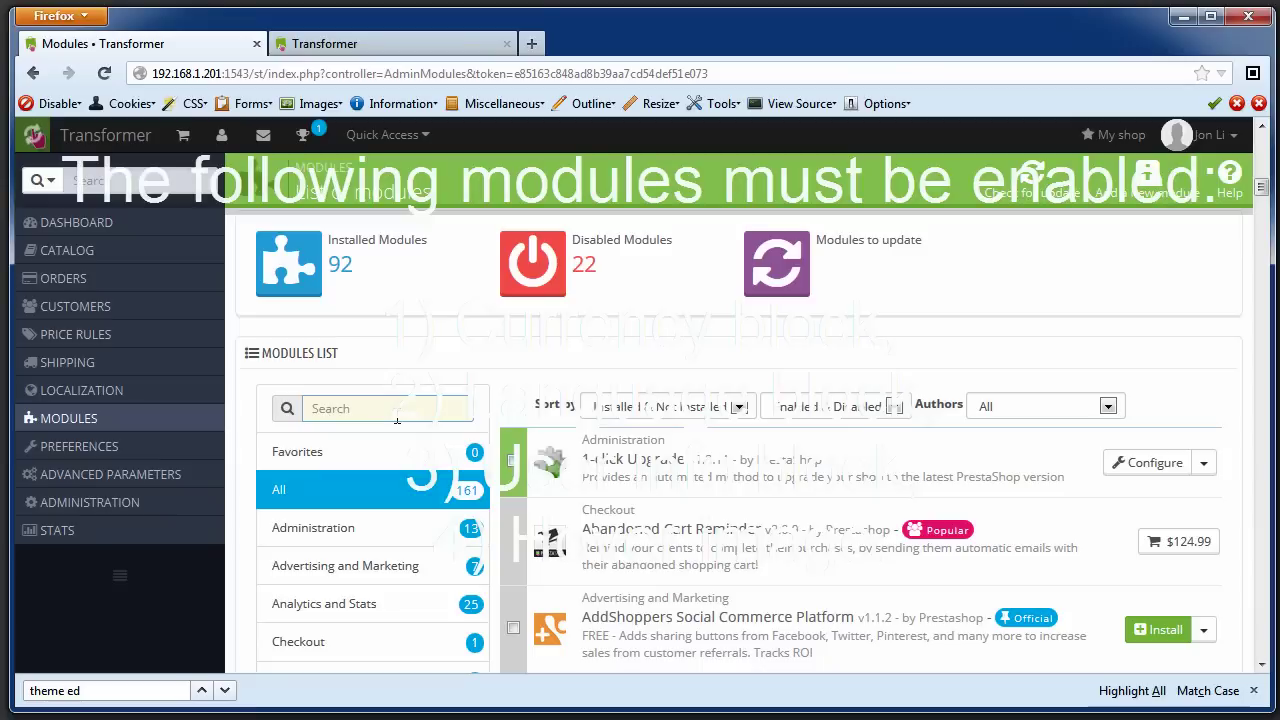
text(curre)
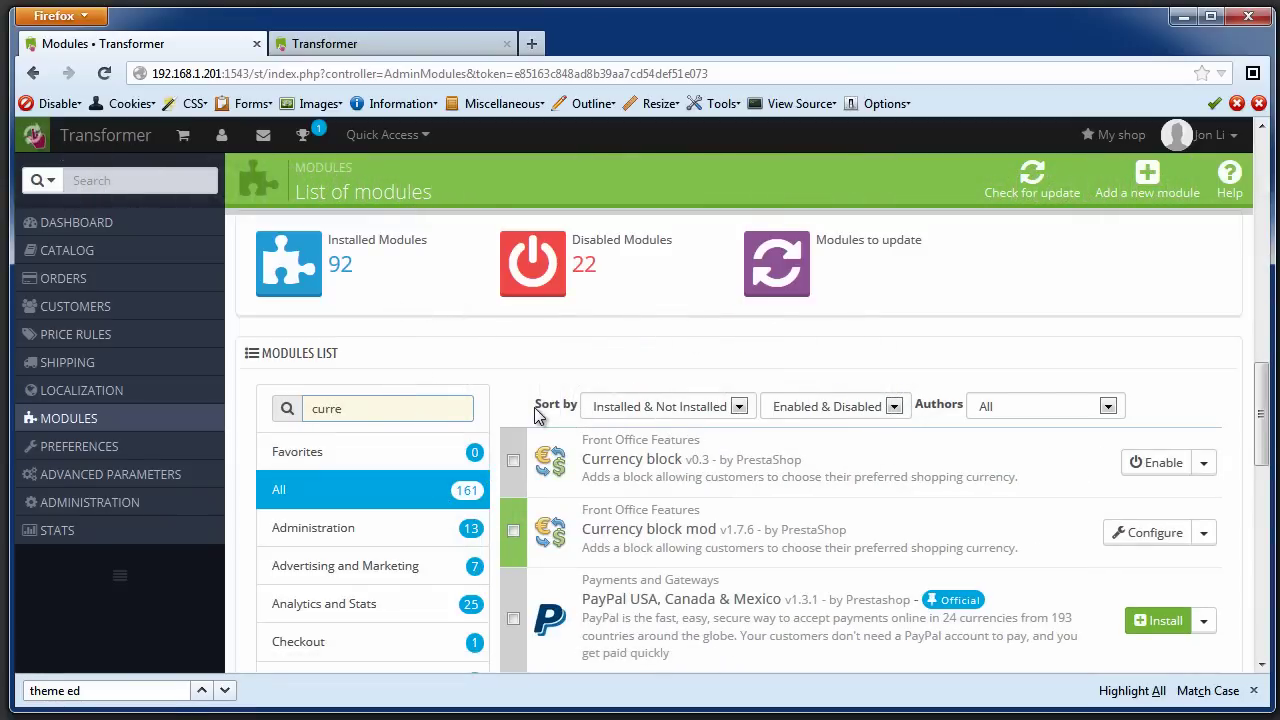
click(1163, 463)
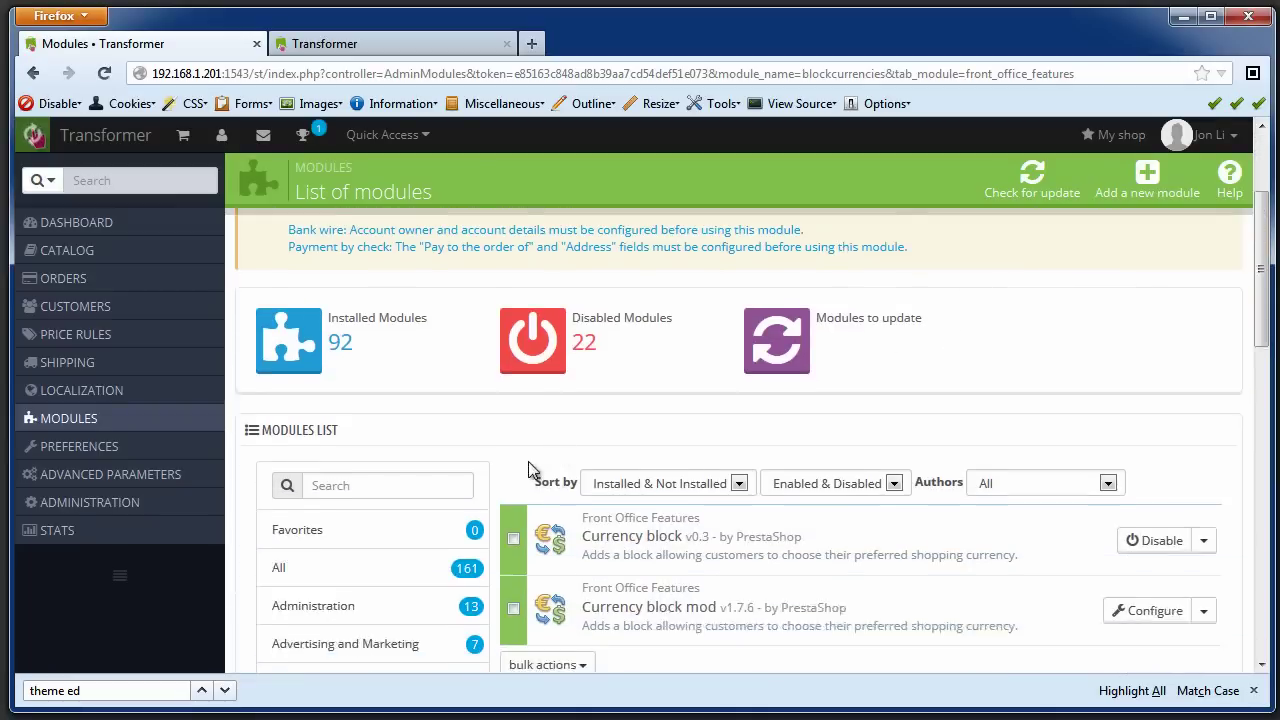
Search the module list for "language" and enable the Language block module.
click(392, 456)
text(l)
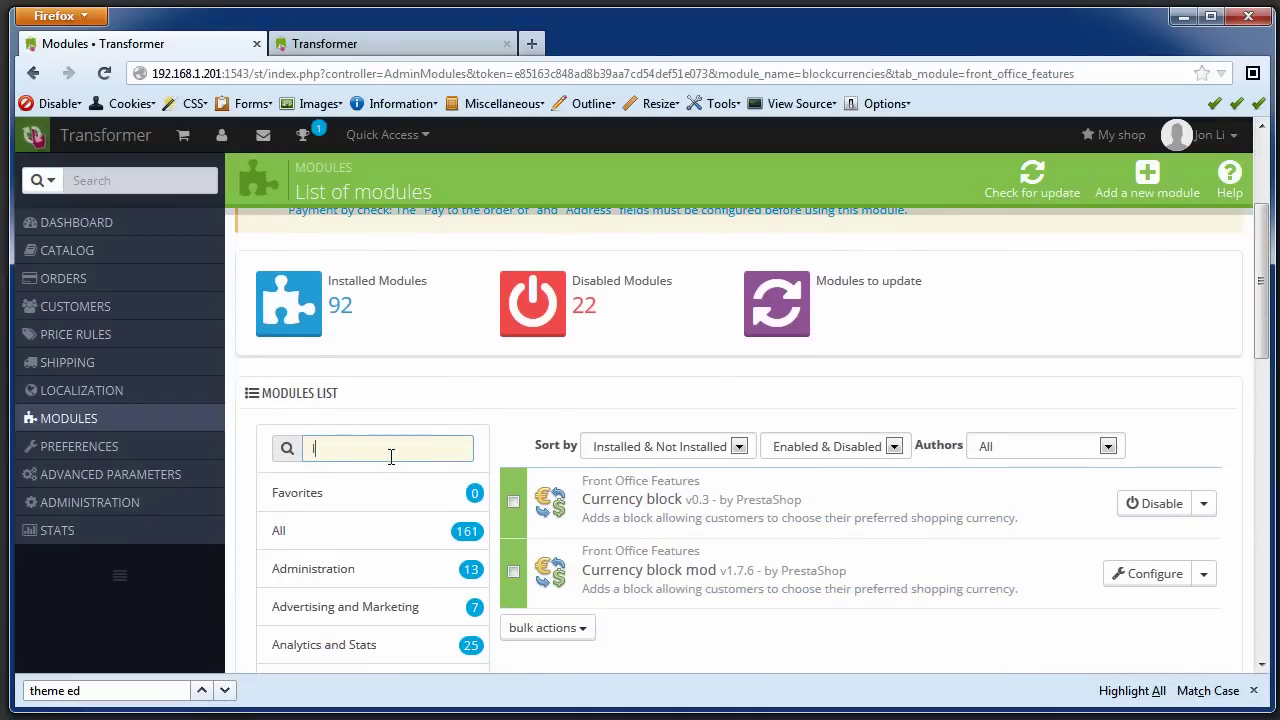
text(anguage)
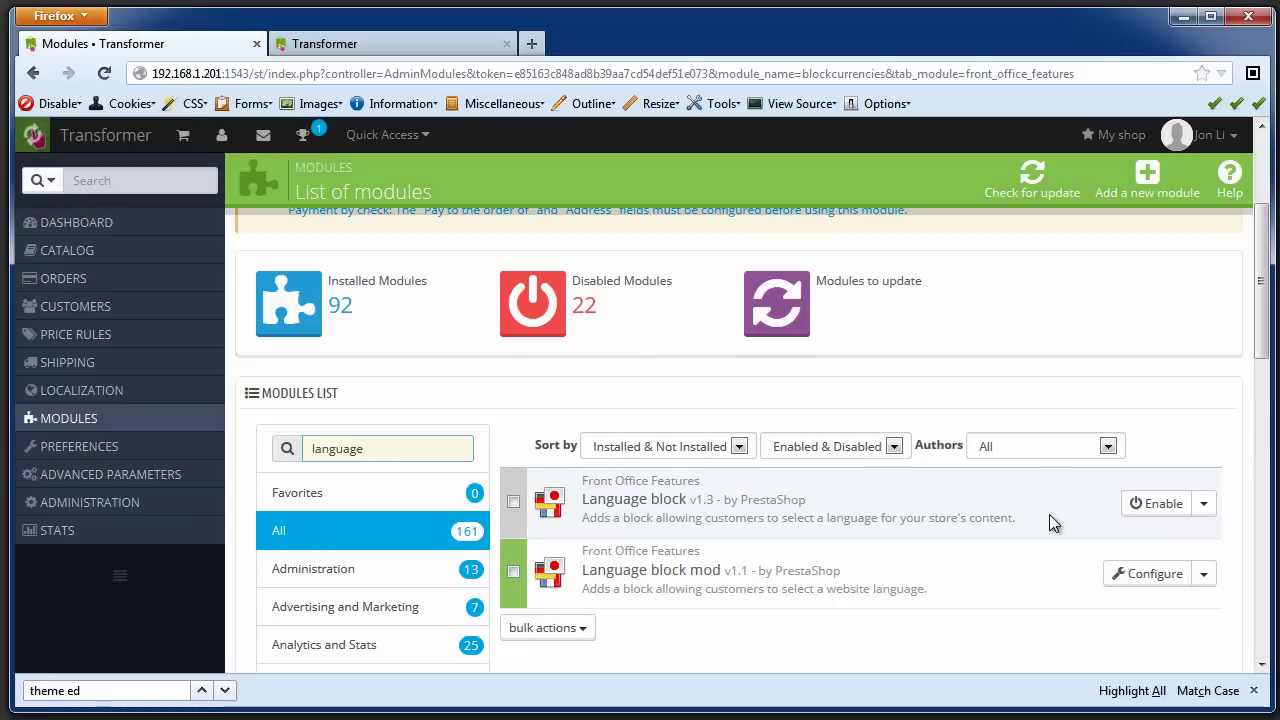
click(1174, 507)
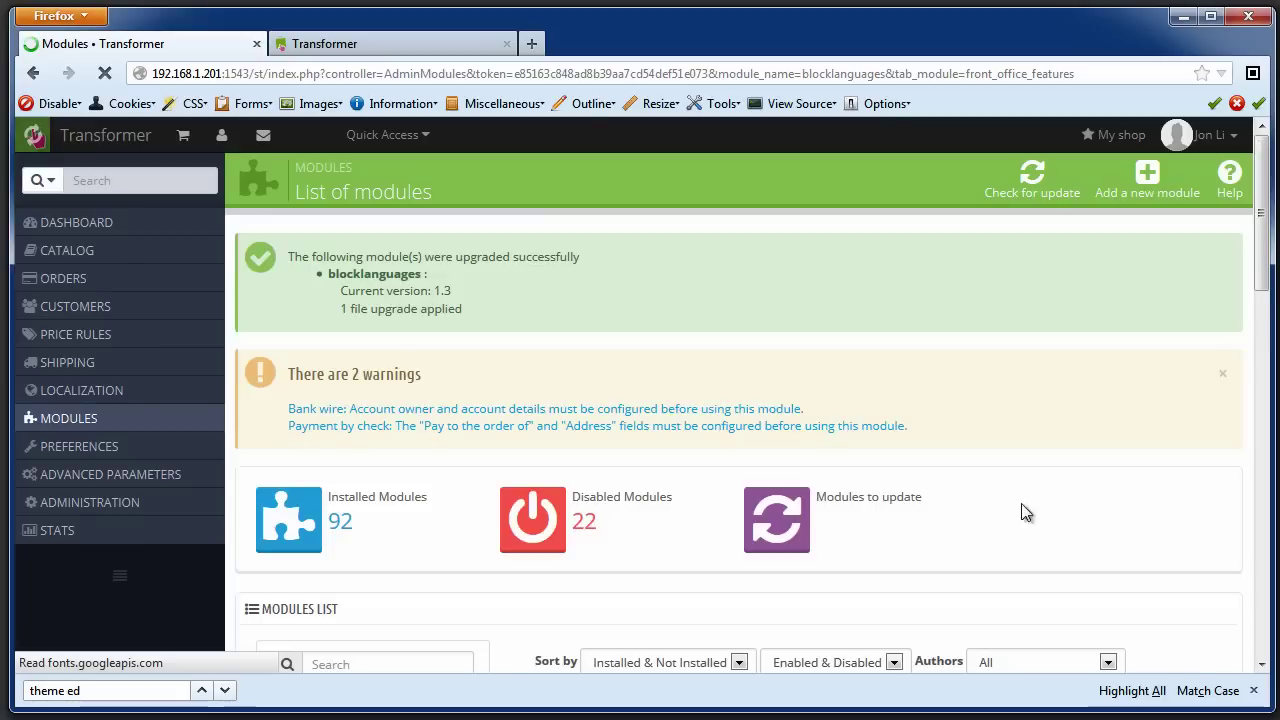
Search the module list for "userinfo" and enable the User info block module.
scroll(433, 545, down, 2)
click(372, 450)
text(userinfo)
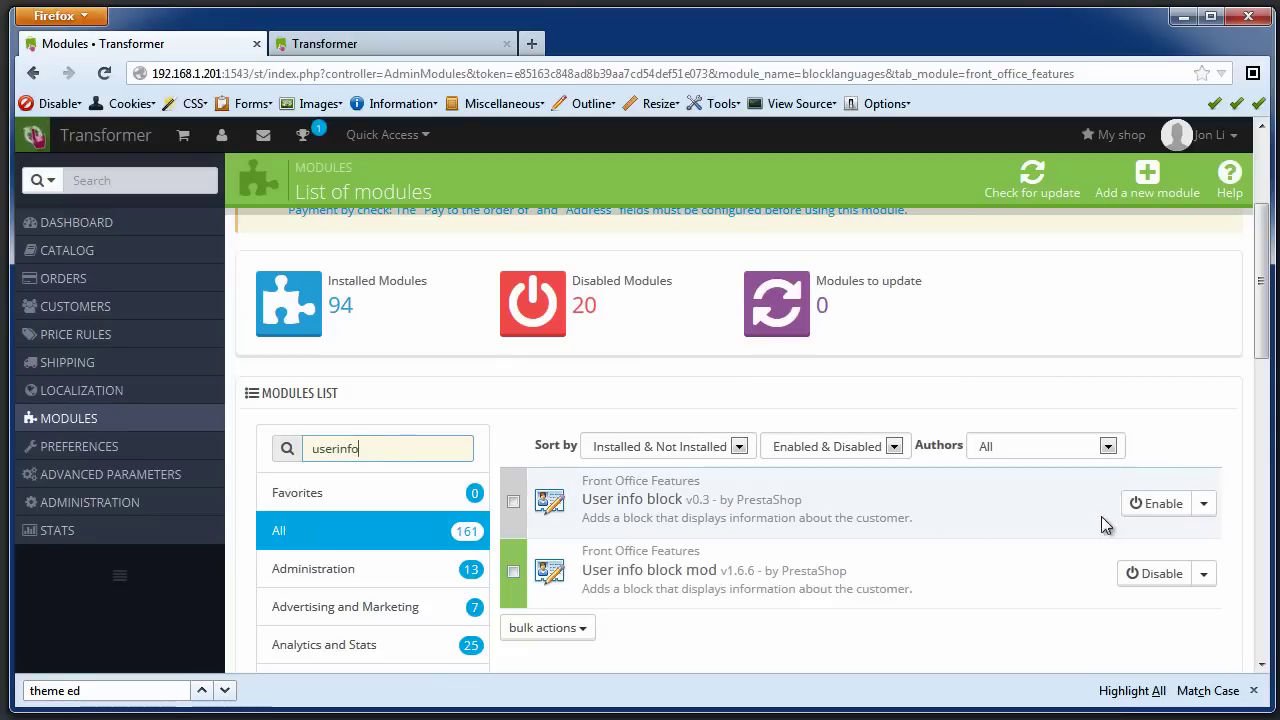
click(1160, 504)
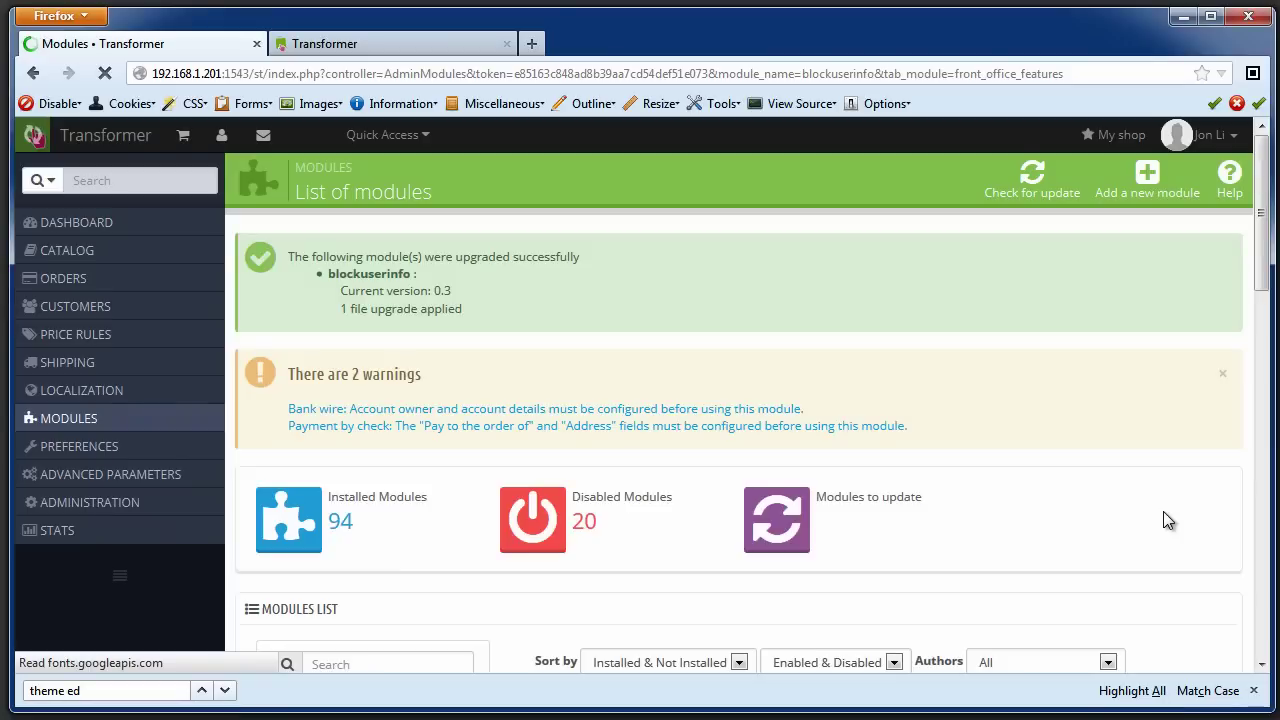
Search the module list for "hover image" and install the Hover image module.
click(354, 340)
text(h)
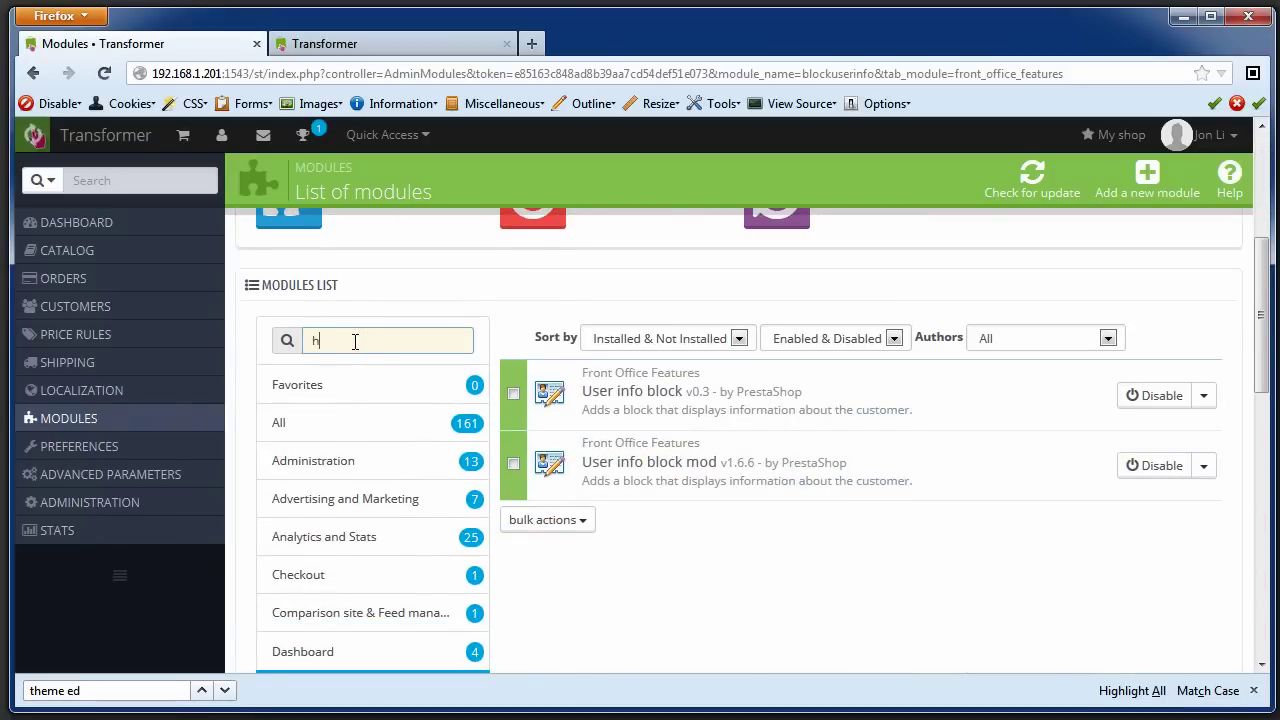
text(over image)
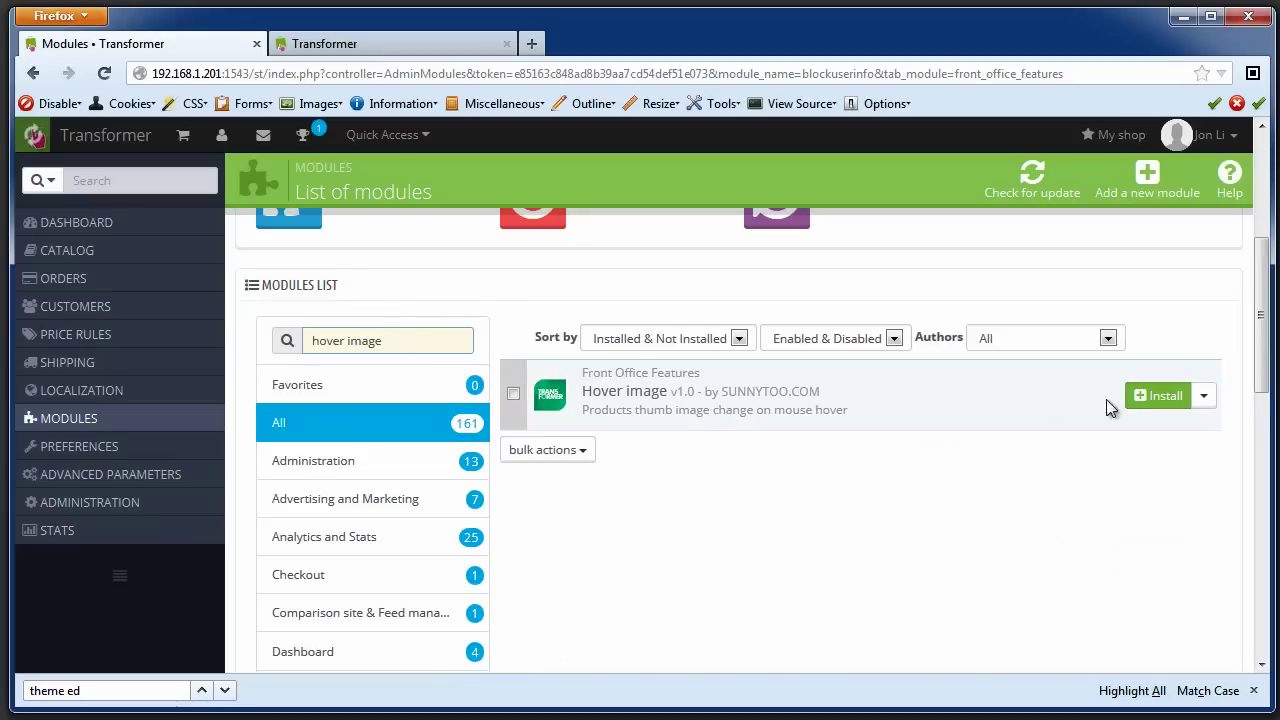
click(1176, 397)
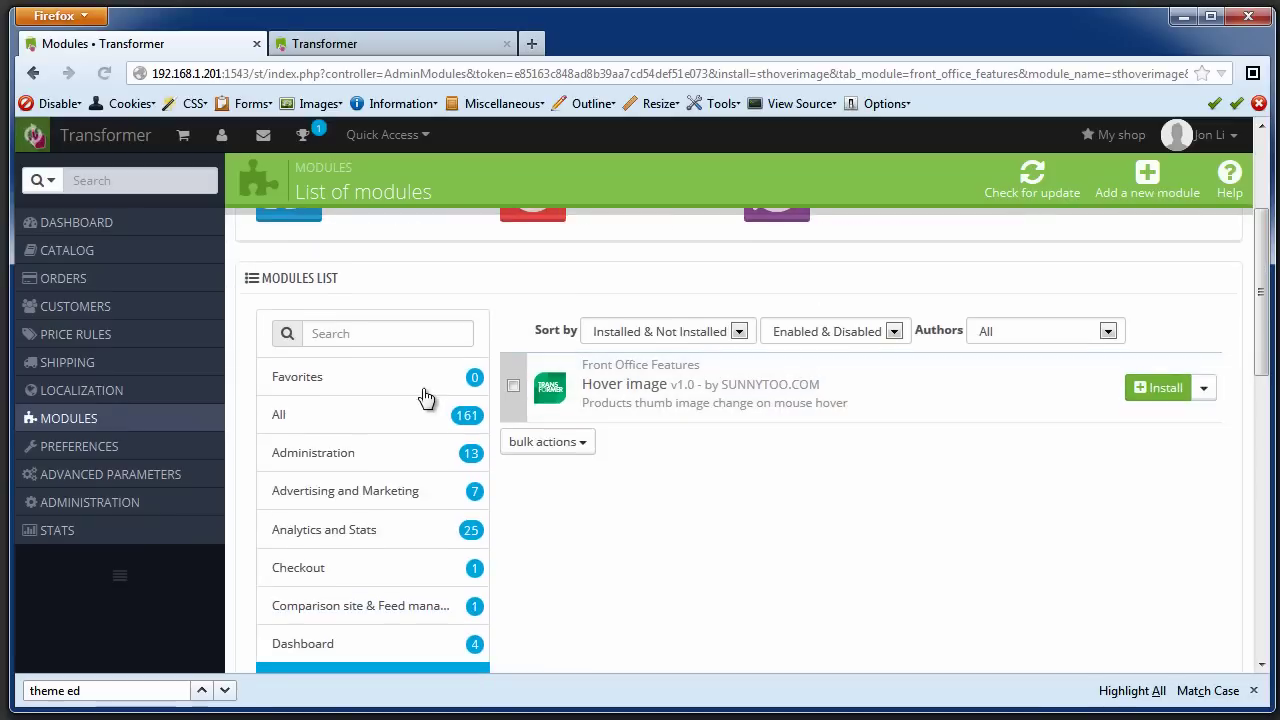
Search the module list for "quick view" and disable the Product Quick View module.
click(393, 331)
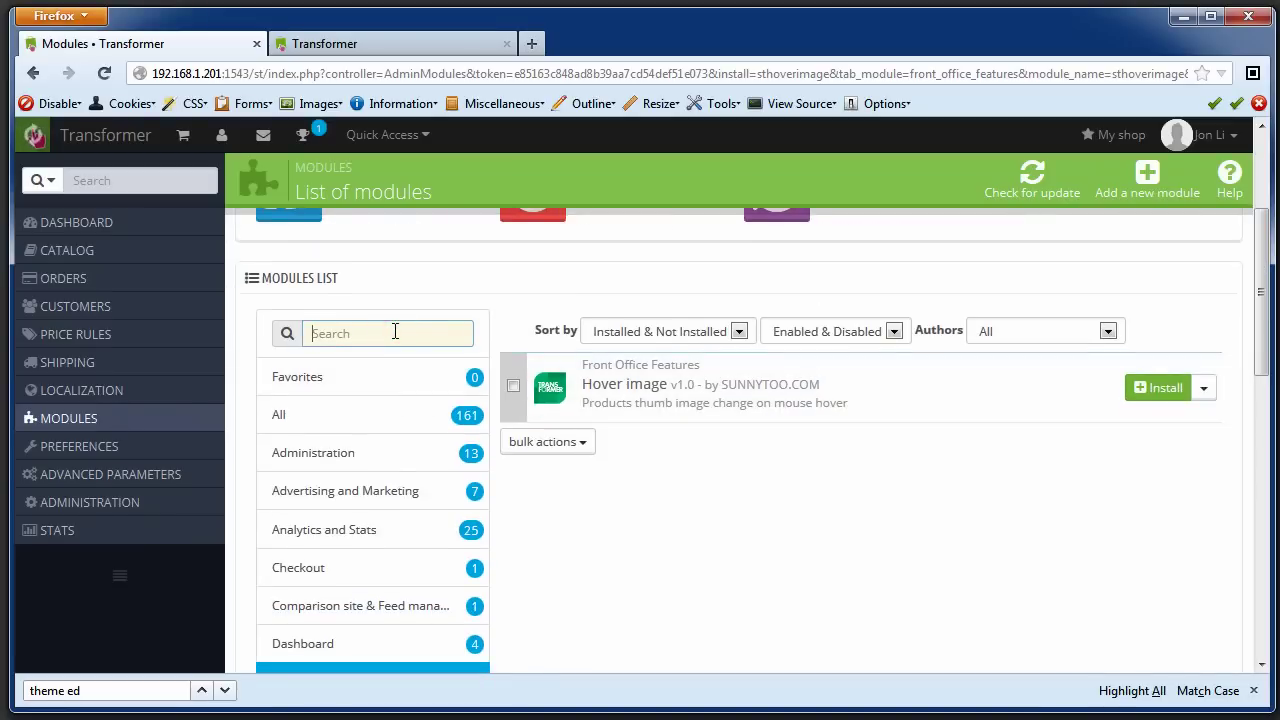
text(quick view)
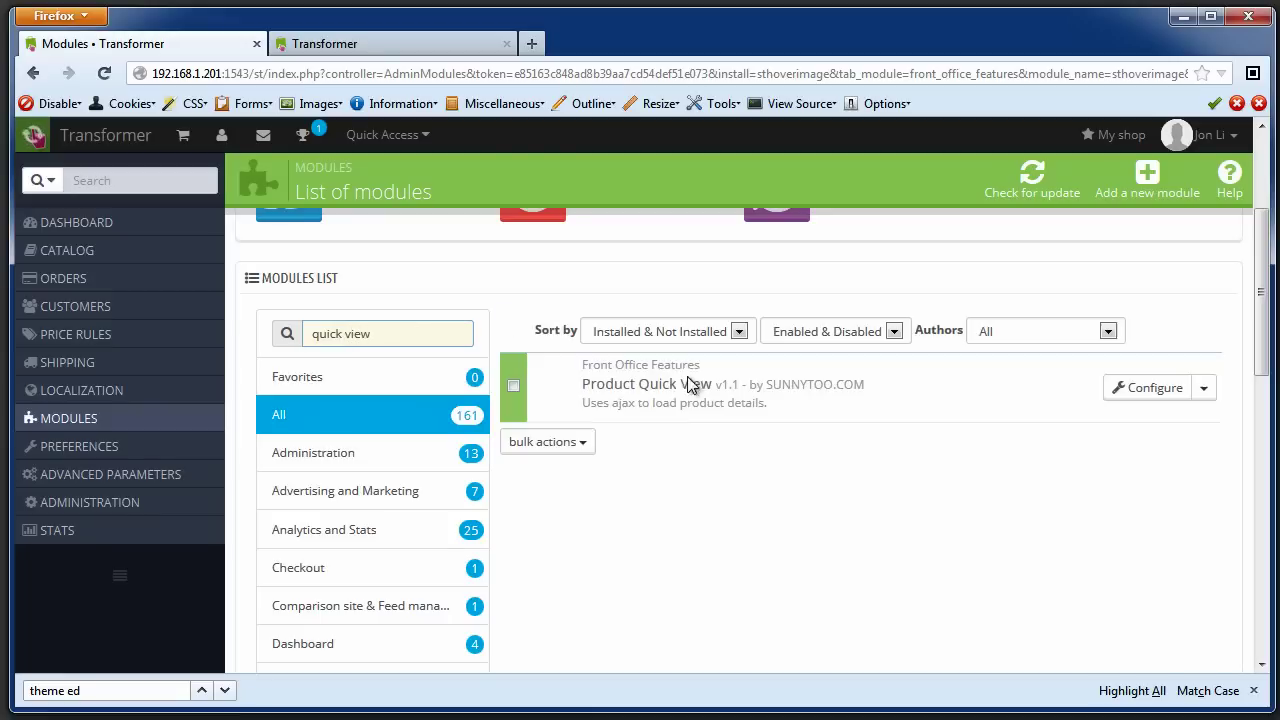
click(1203, 388)
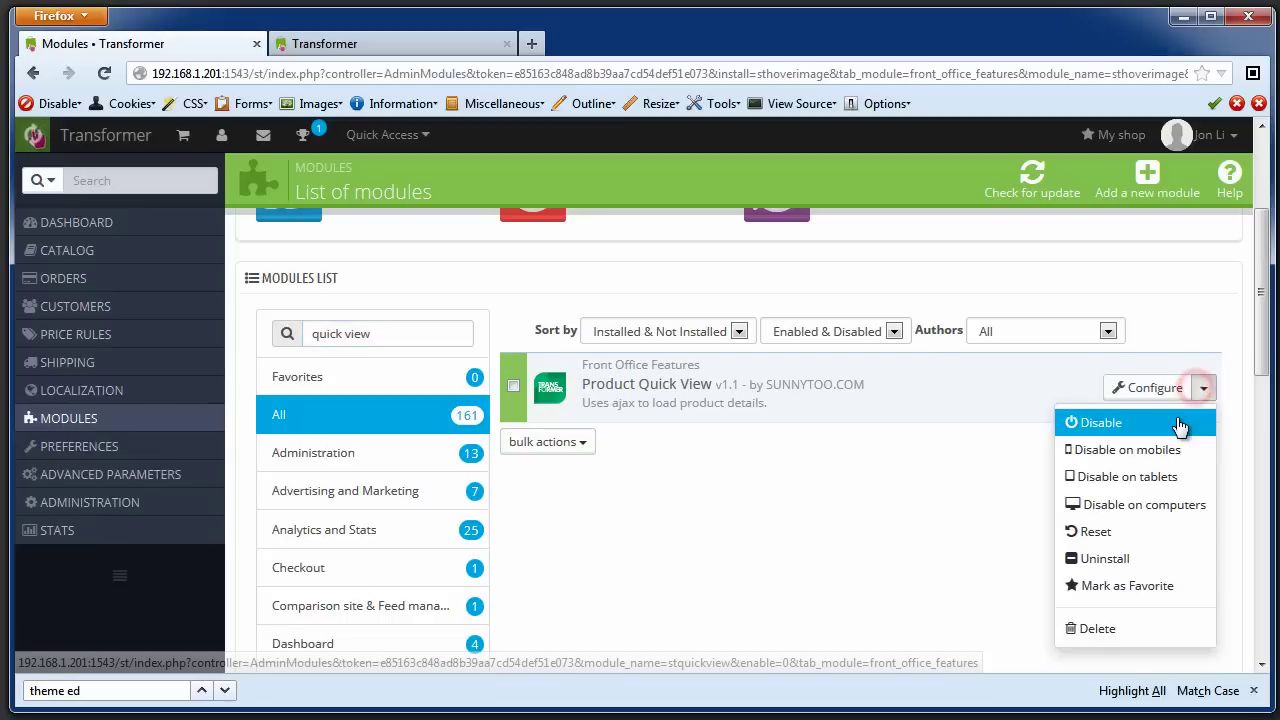
click(1176, 417)
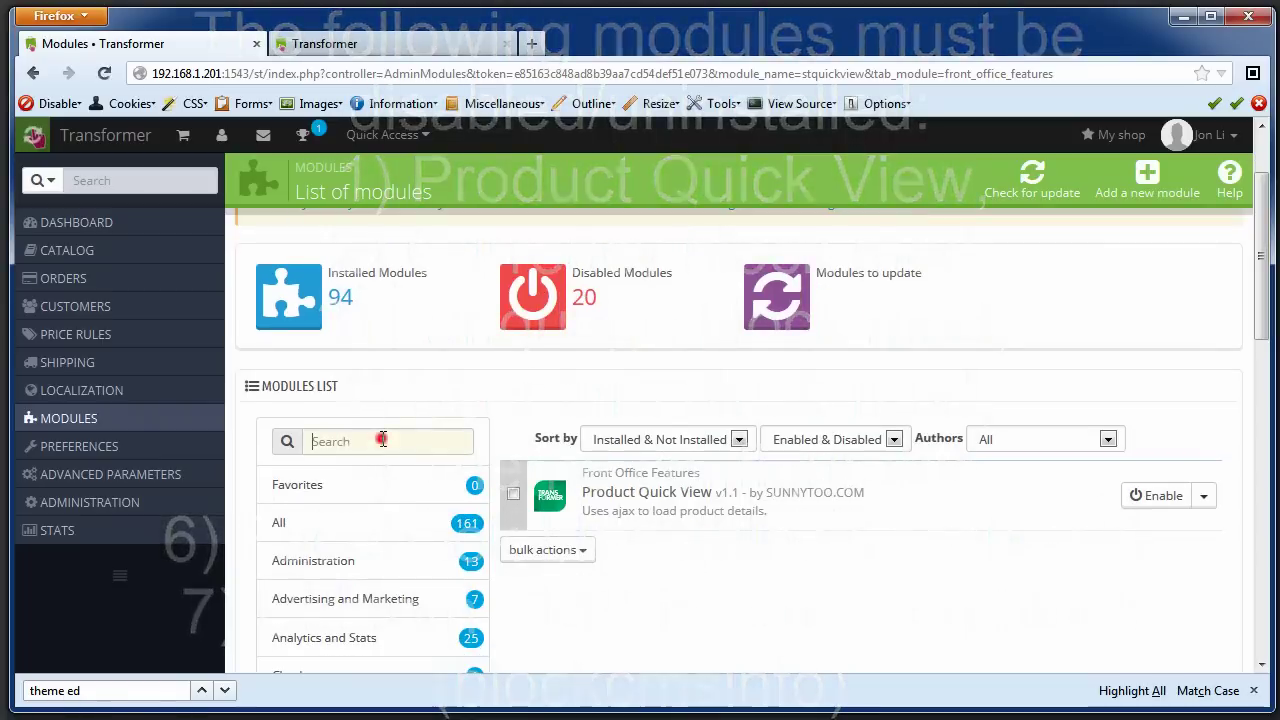
Search the module list for "currency" and disable the Currency block mod module.
click(382, 440)
text(currency)
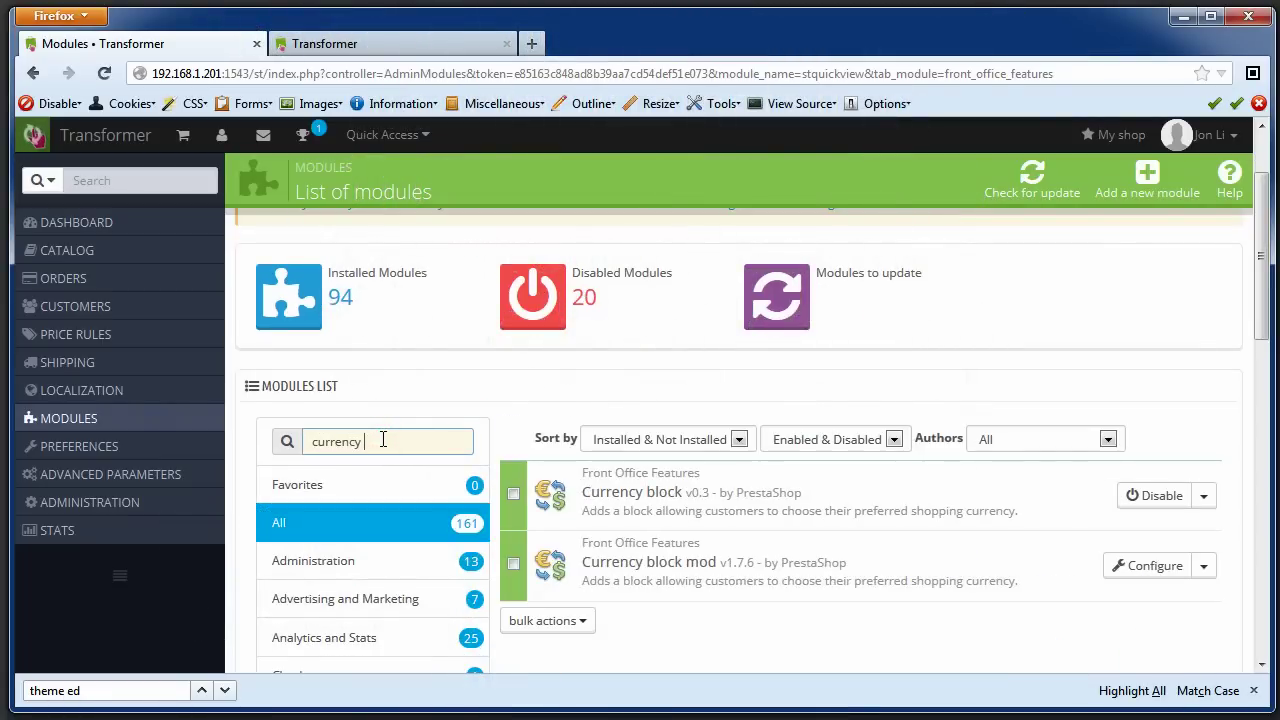
click(1206, 566)
click(1170, 603)
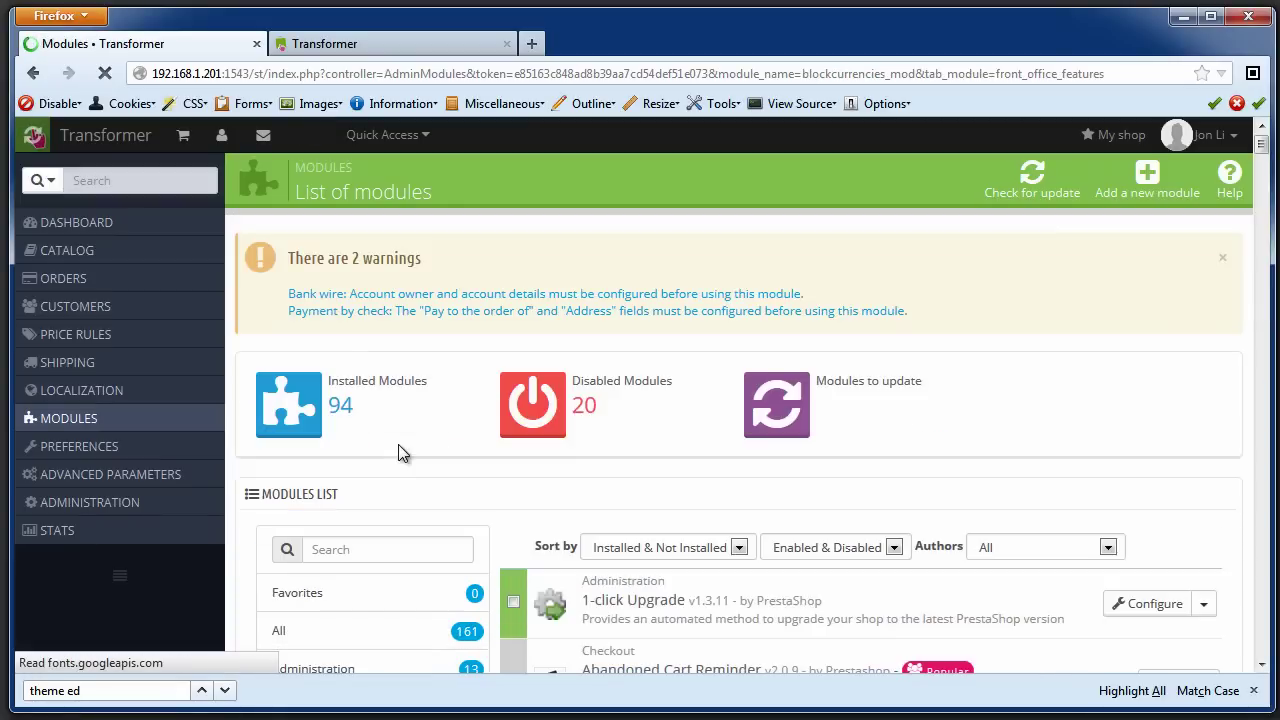
Search the module list for "language" and disable the Language block mod module.
click(364, 442)
text(language)
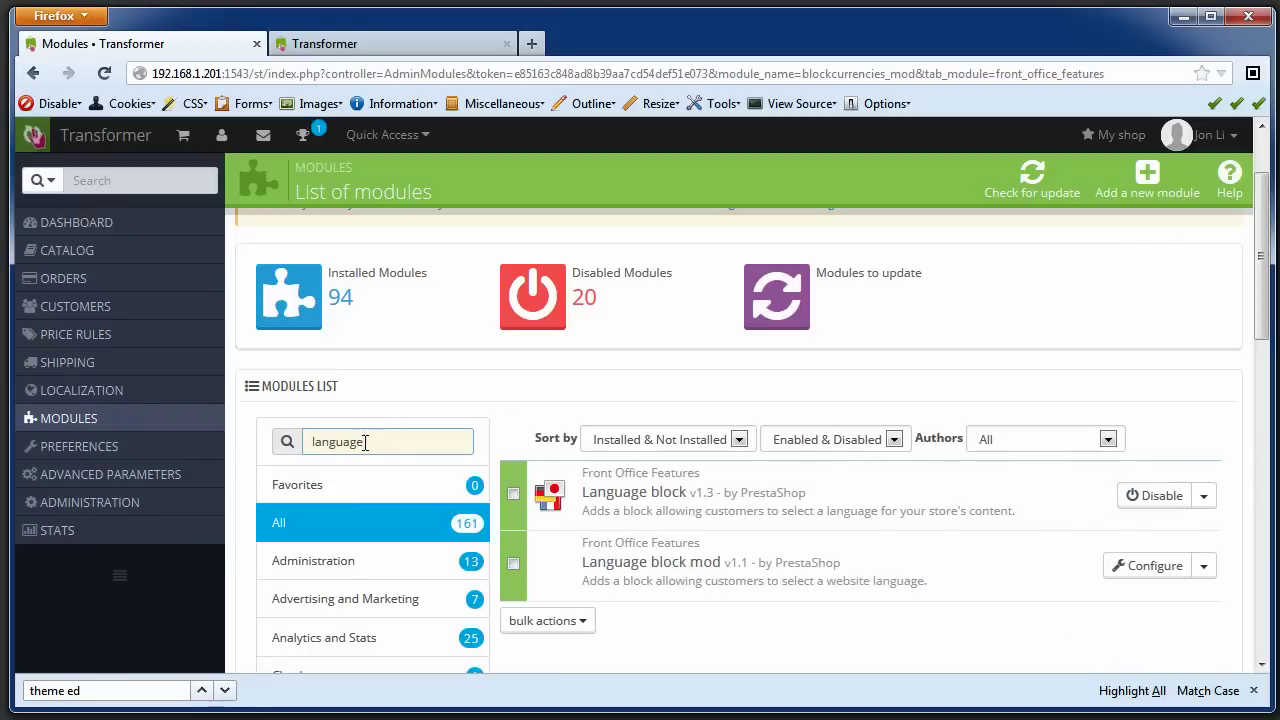
click(1199, 566)
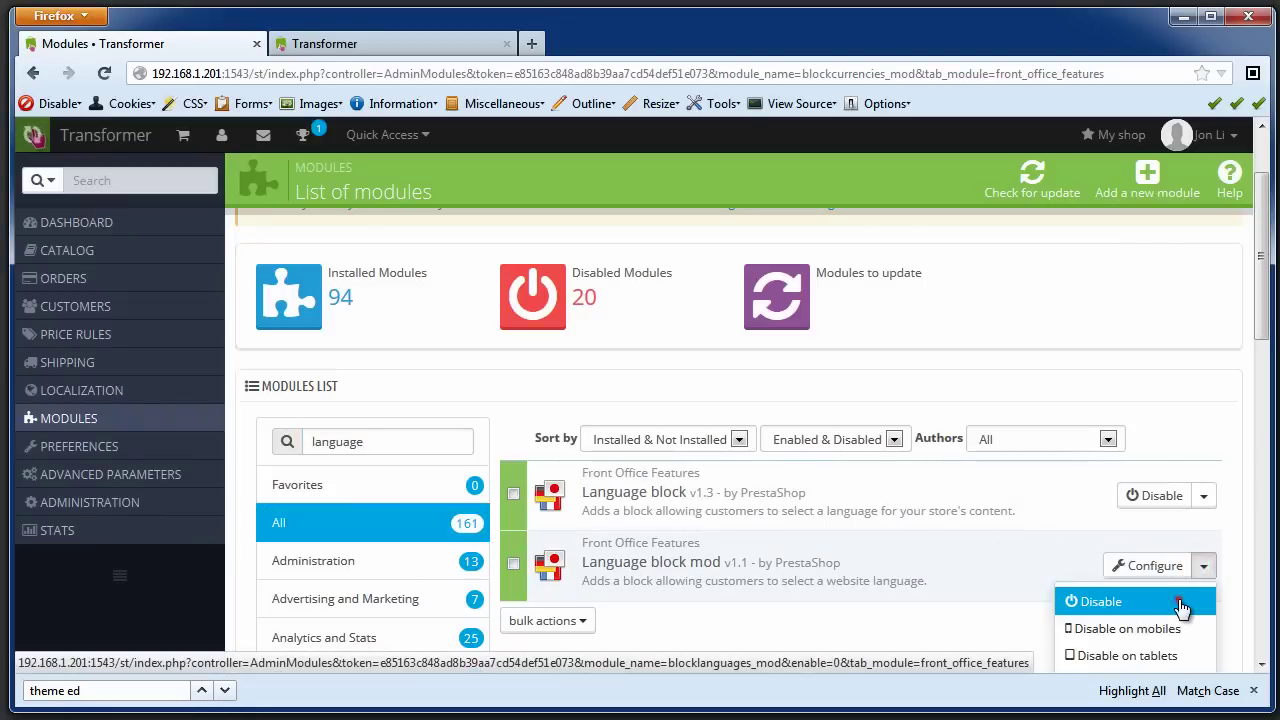
click(1180, 602)
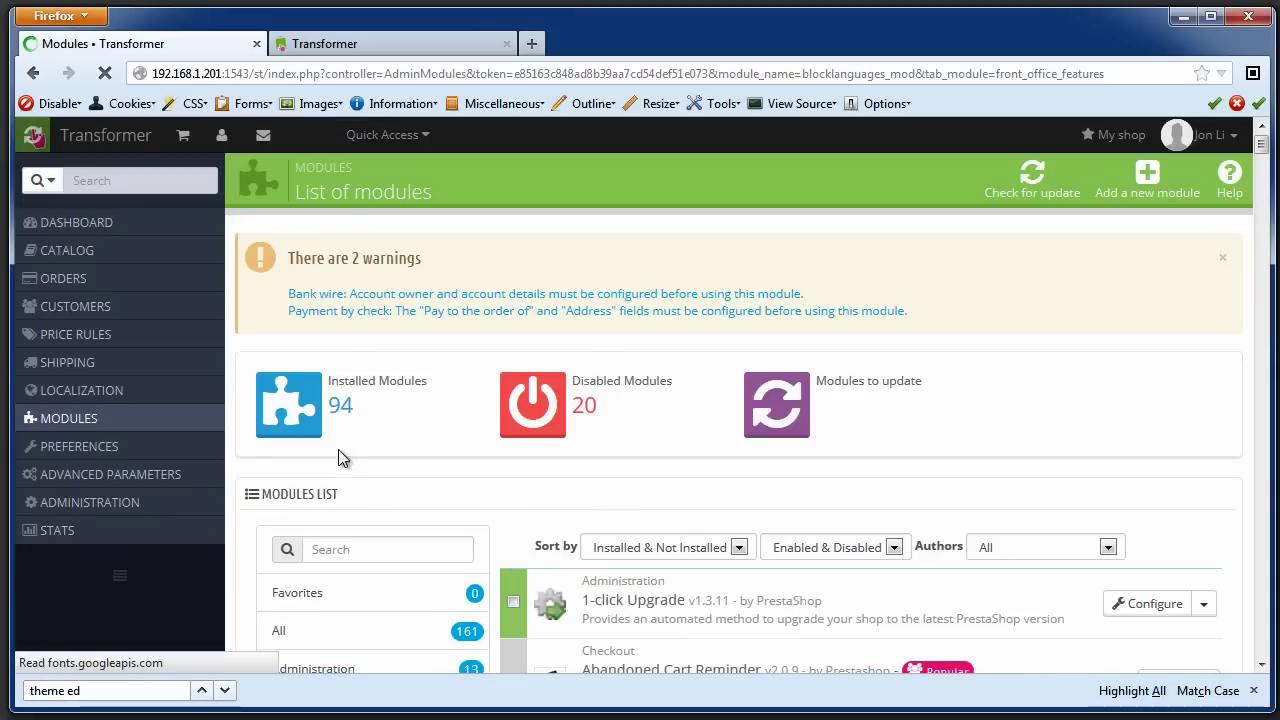
Search the module list for "user info" and disable the User info block mod module.
click(348, 548)
text(user)
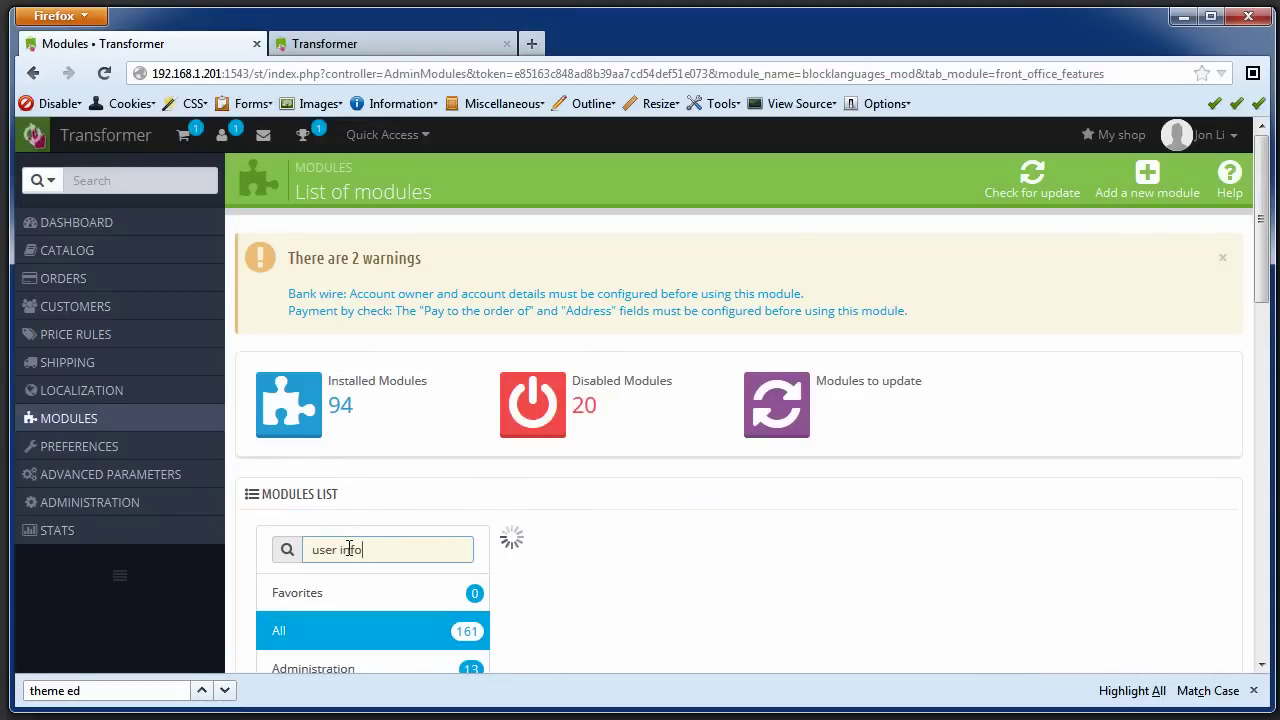
text( info)
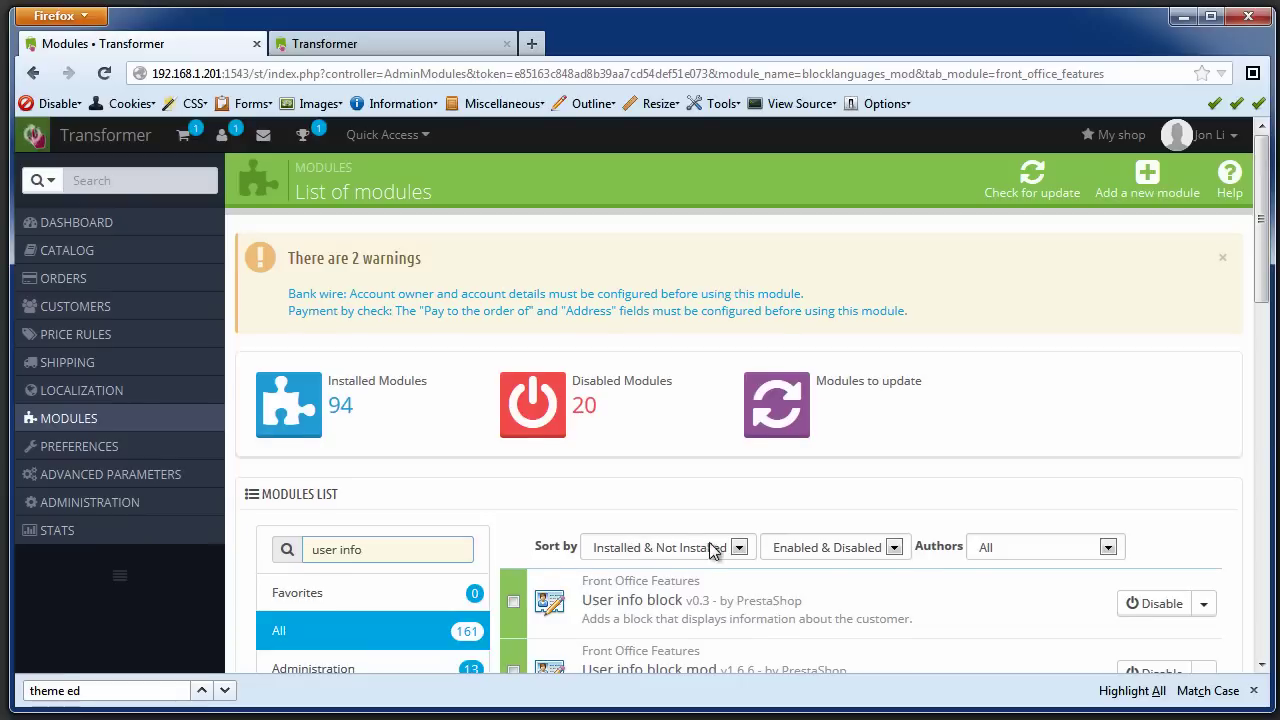
scroll(835, 548, down, 2)
click(1203, 566)
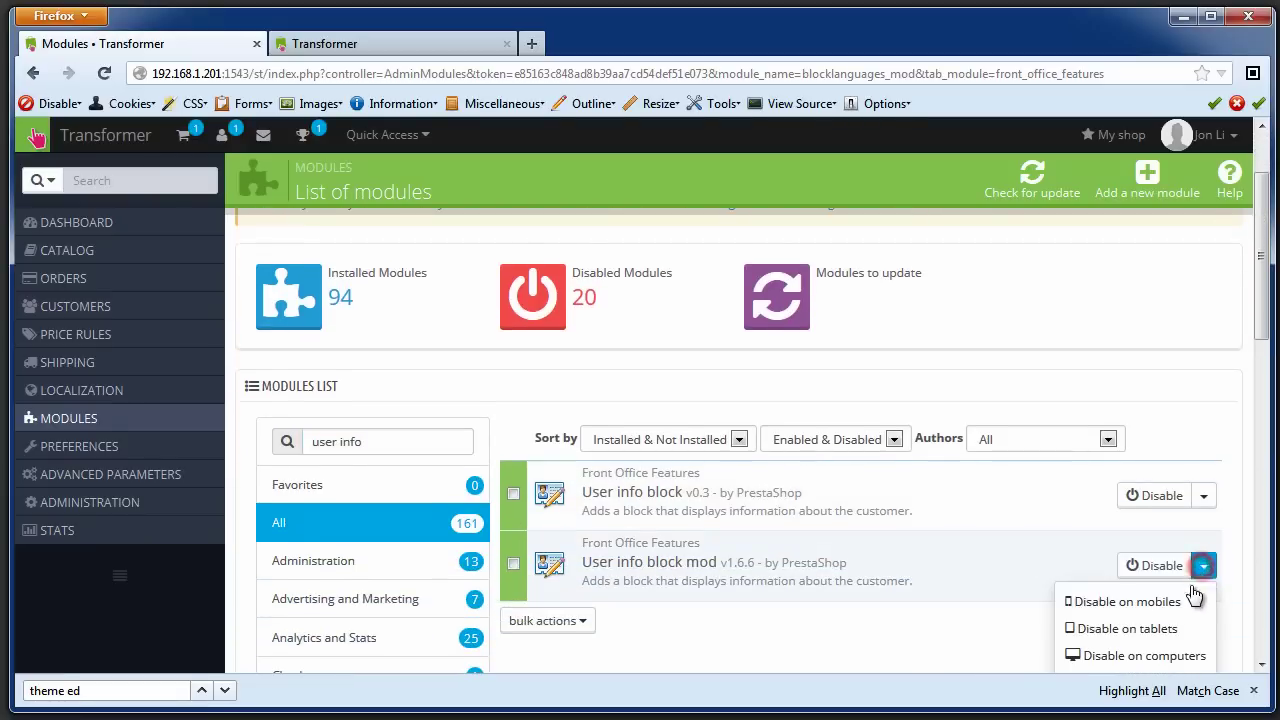
click(1170, 567)
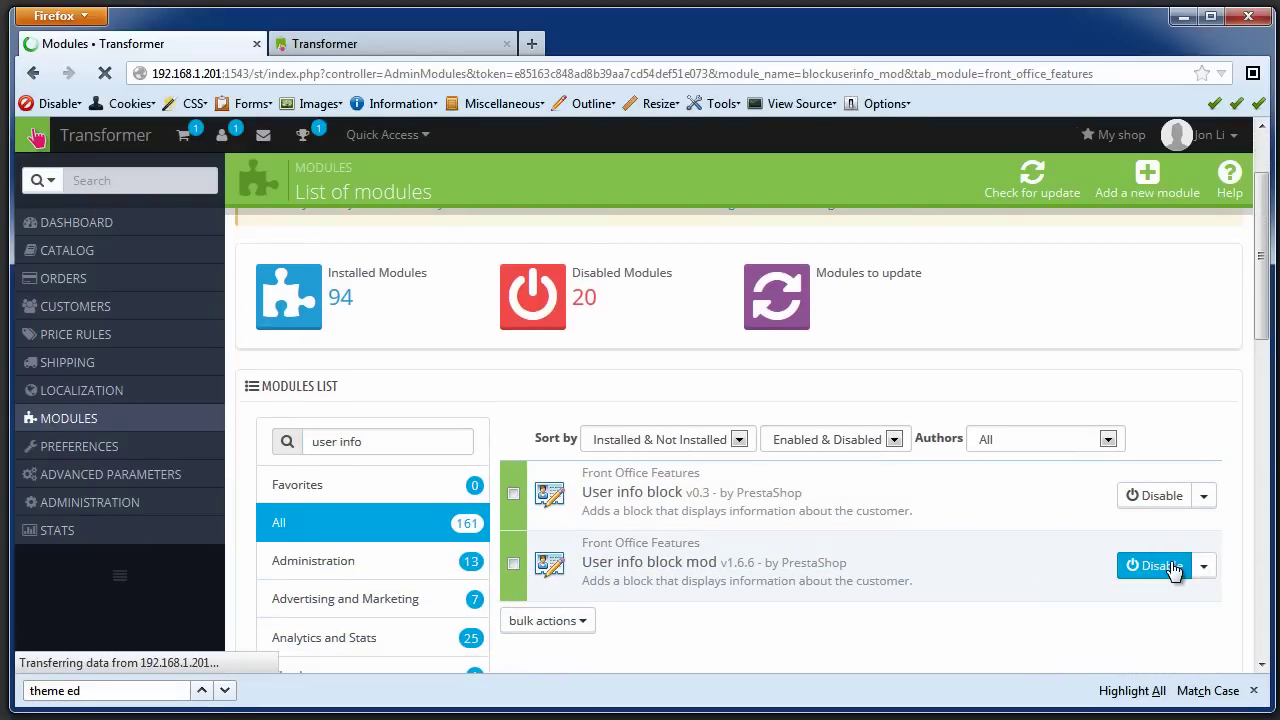
Search the module list for "theme con" and "custom cms" to check the status of the Theme configurator and Custom CMS information block modules.
click(361, 546)
text(theme con)
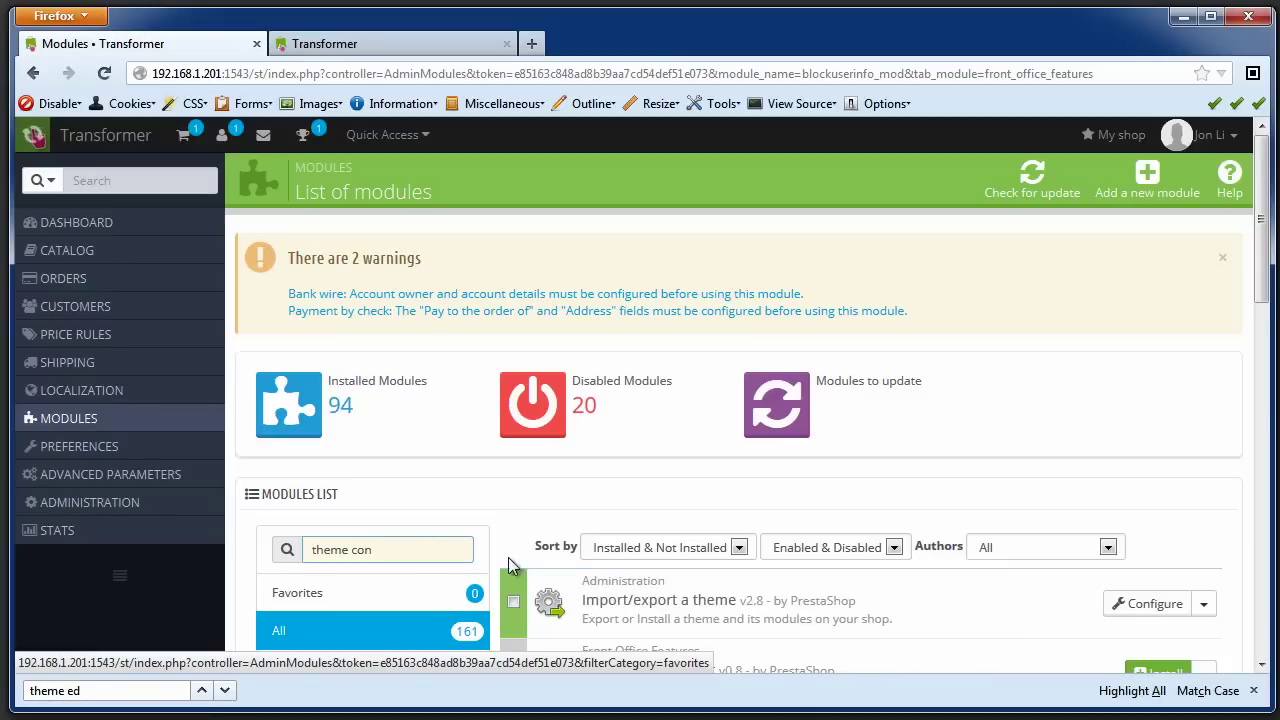
scroll(694, 528, down, 4)
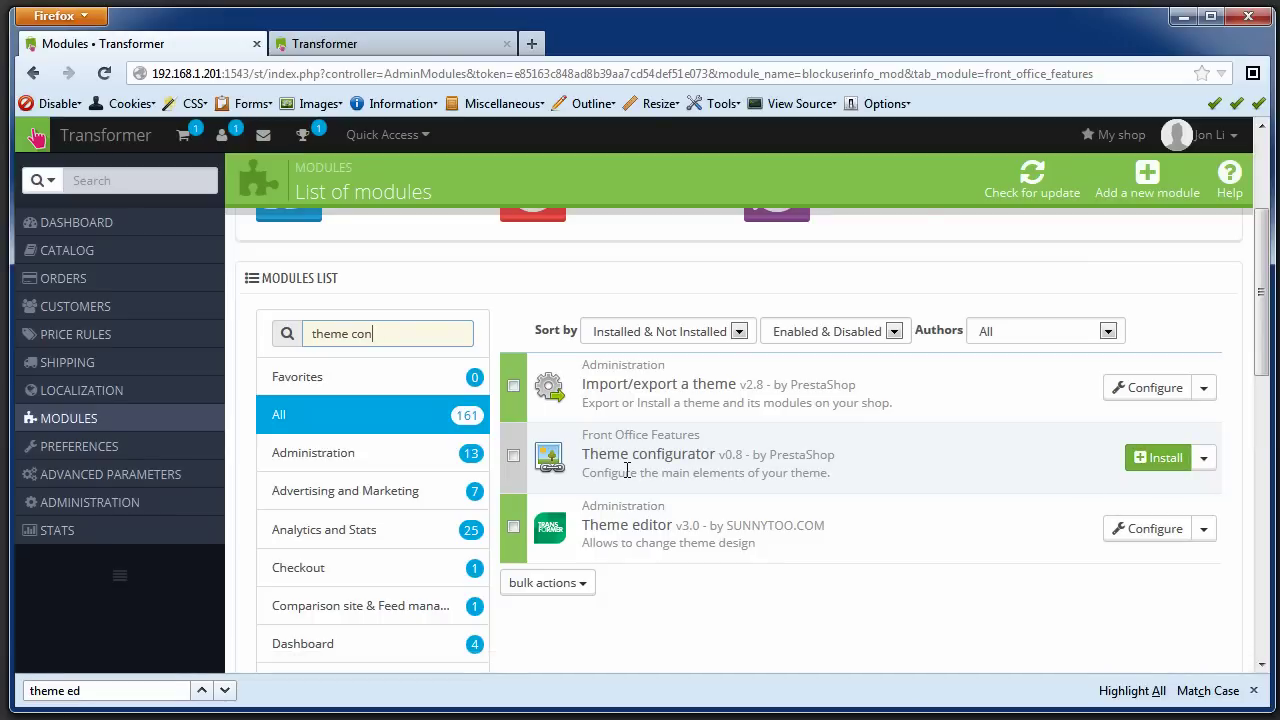
click(389, 333)
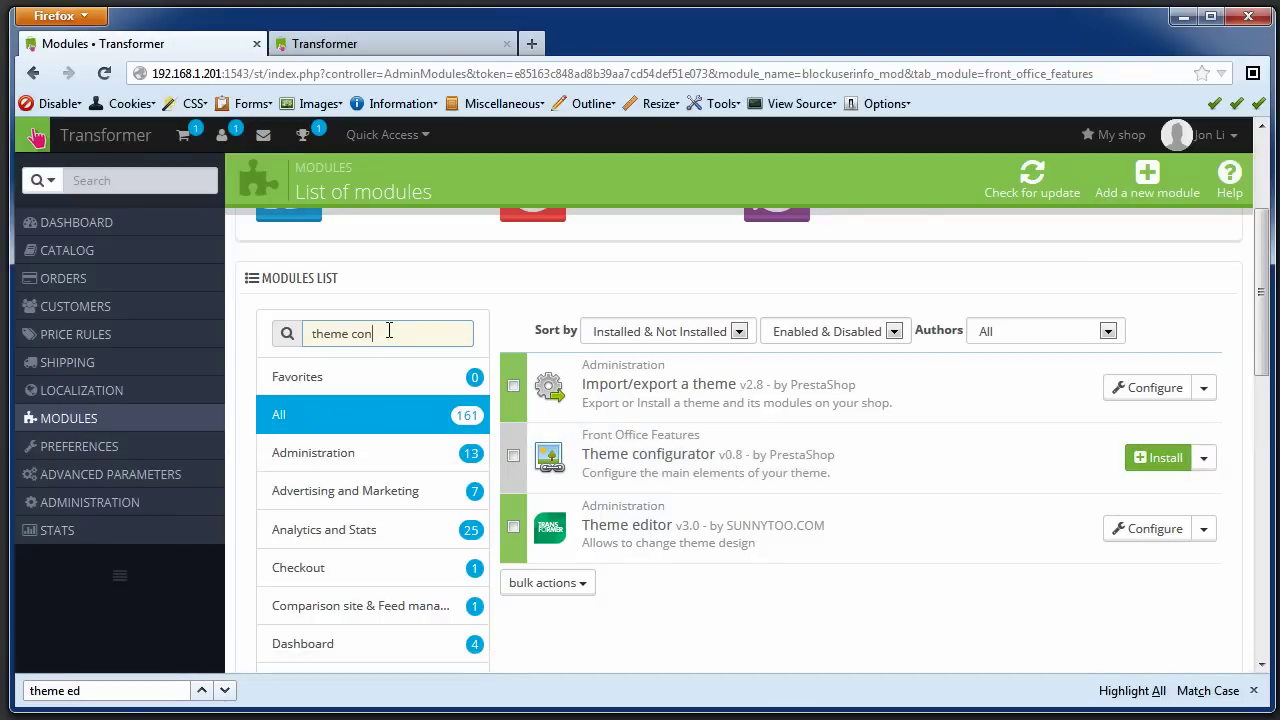
triple_click(389, 333)
text(custom cms)
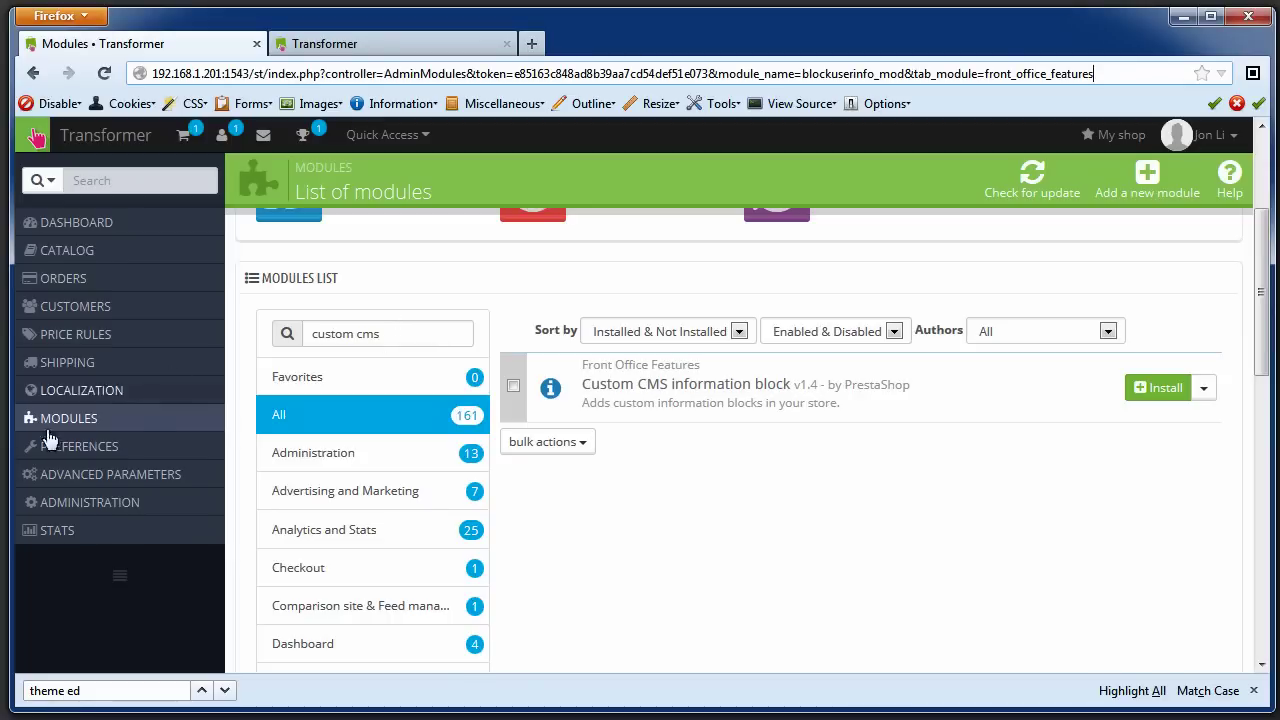
Go to the store's image preferences and open the home_default image type for editing.
mouse_move(97, 448)
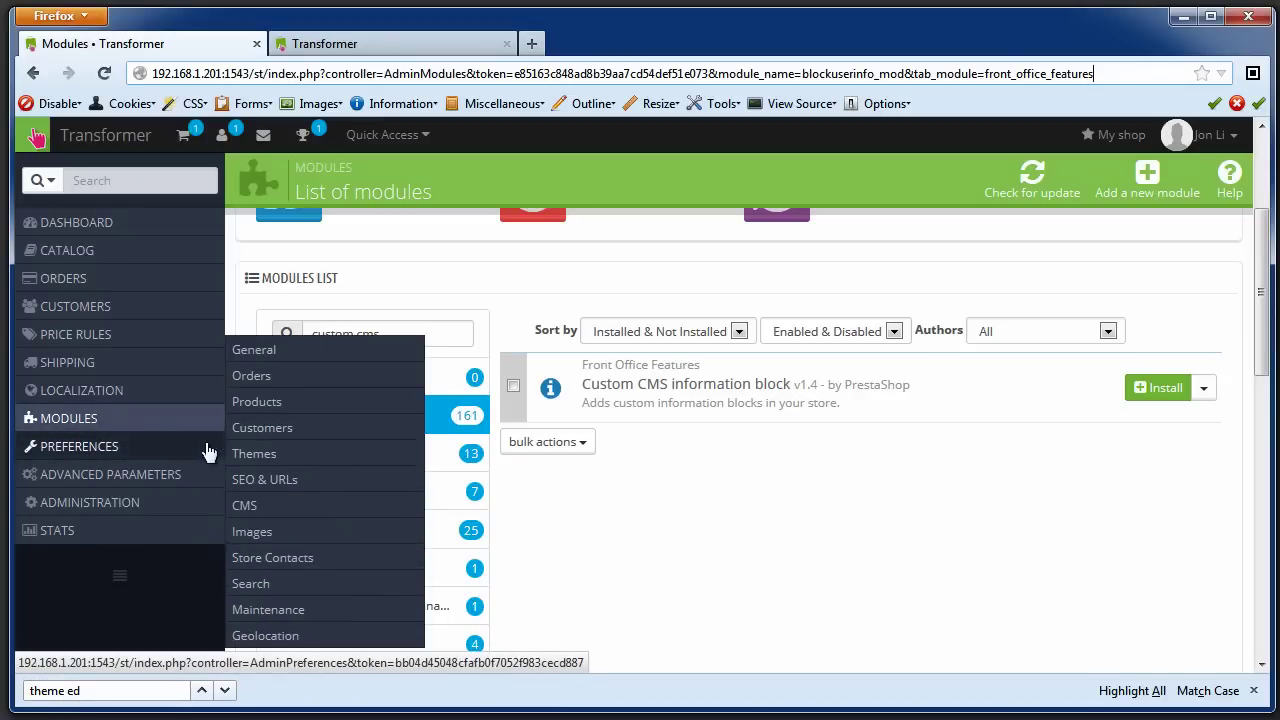
click(264, 532)
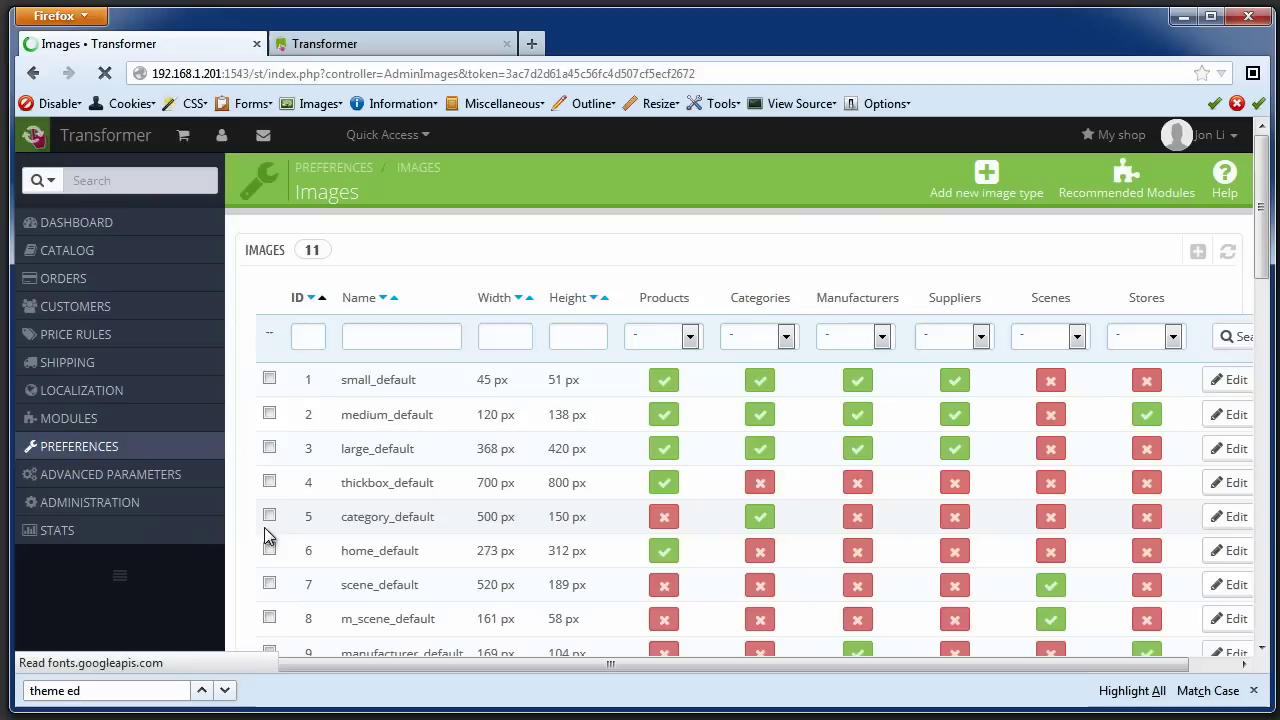
scroll(583, 365, down, 2)
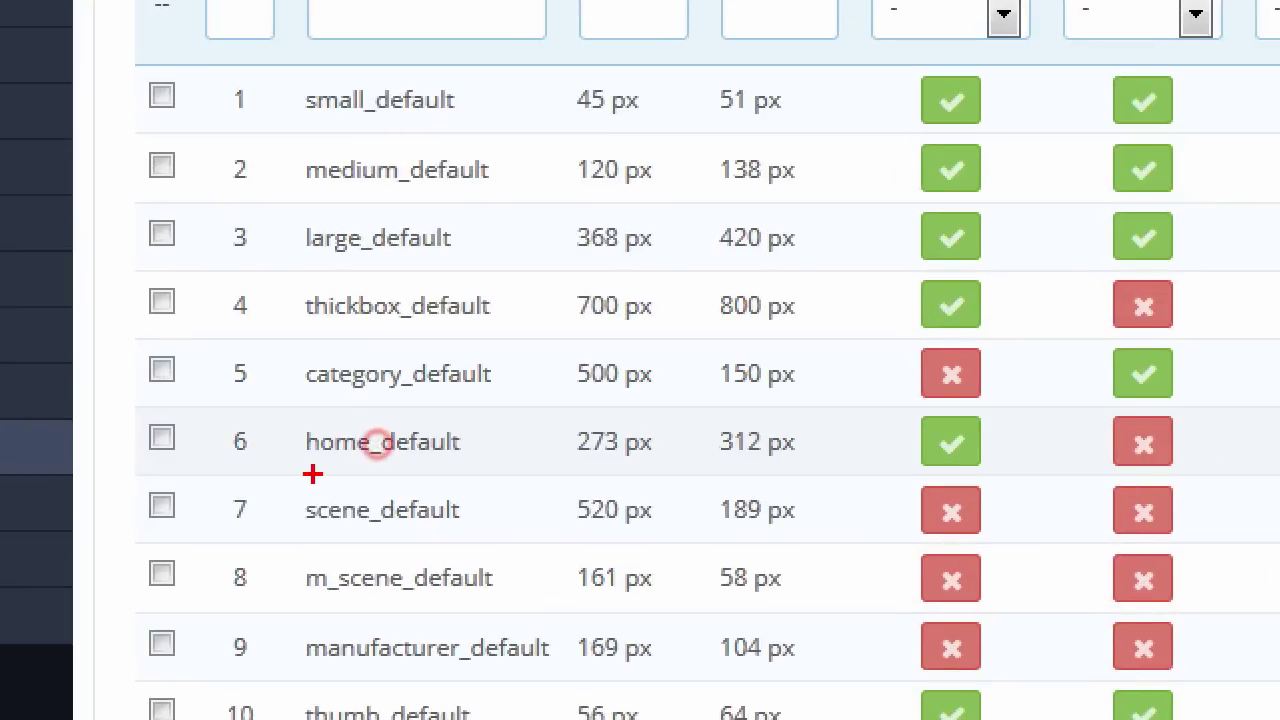
drag(332, 459, 606, 459)
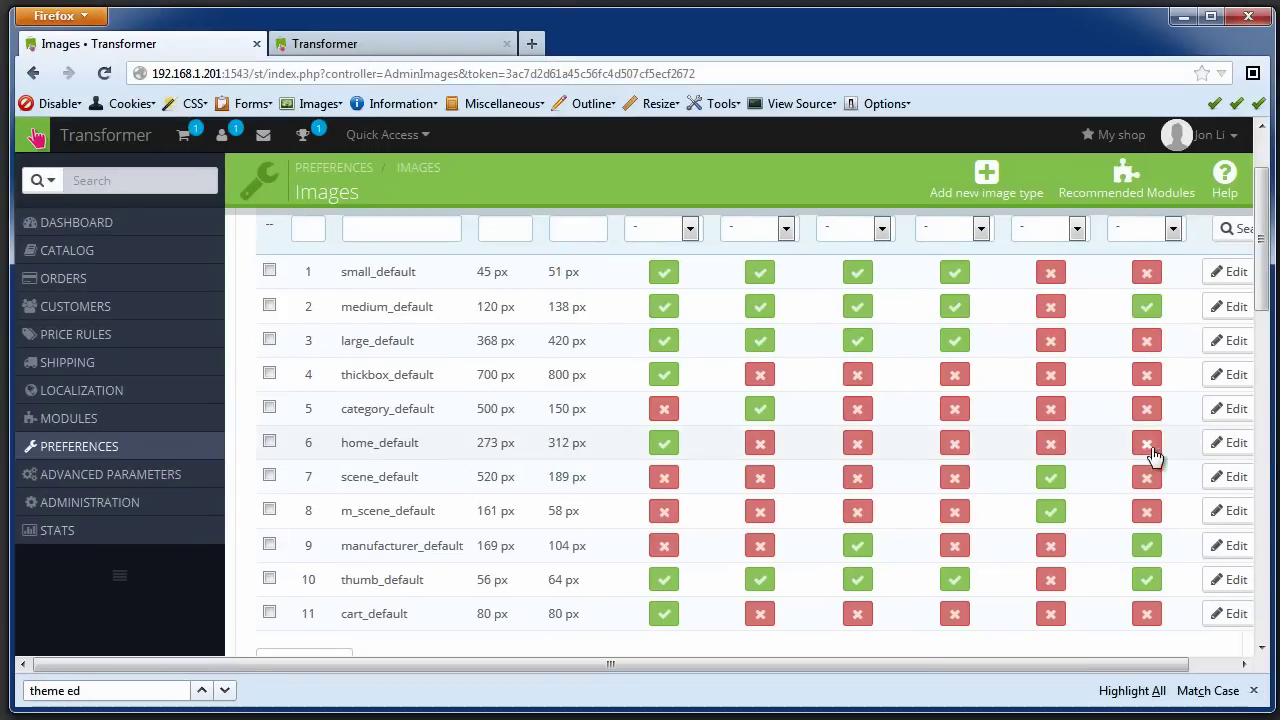
click(1236, 446)
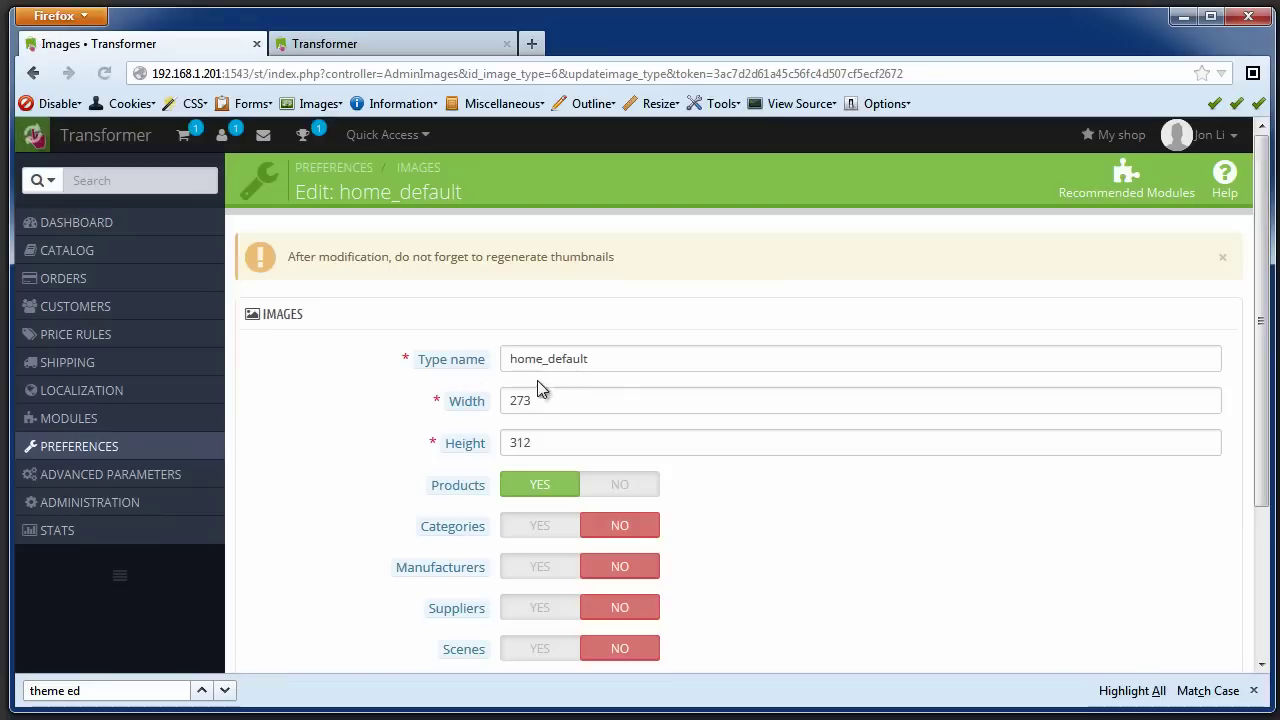
Set the home_default image type's width to 272 and height to 310, and save it.
drag(532, 400, 526, 443)
text(2)
text(0)
click(366, 408)
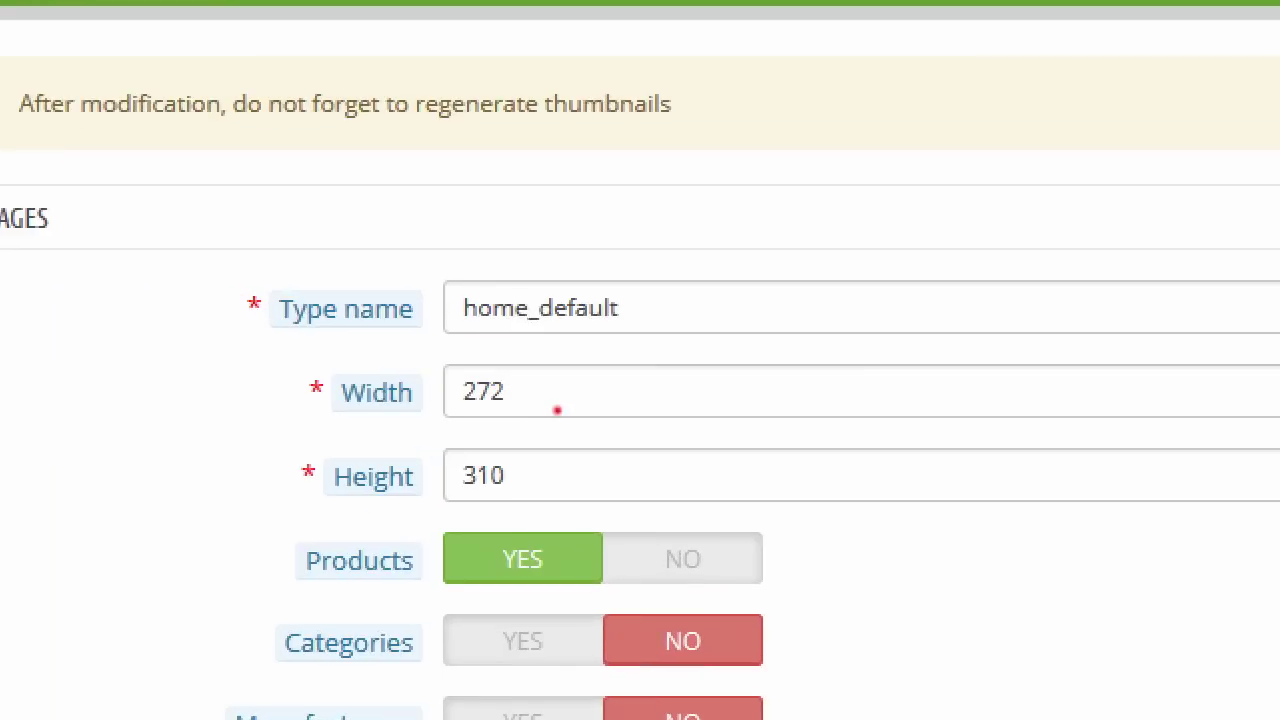
click(557, 410)
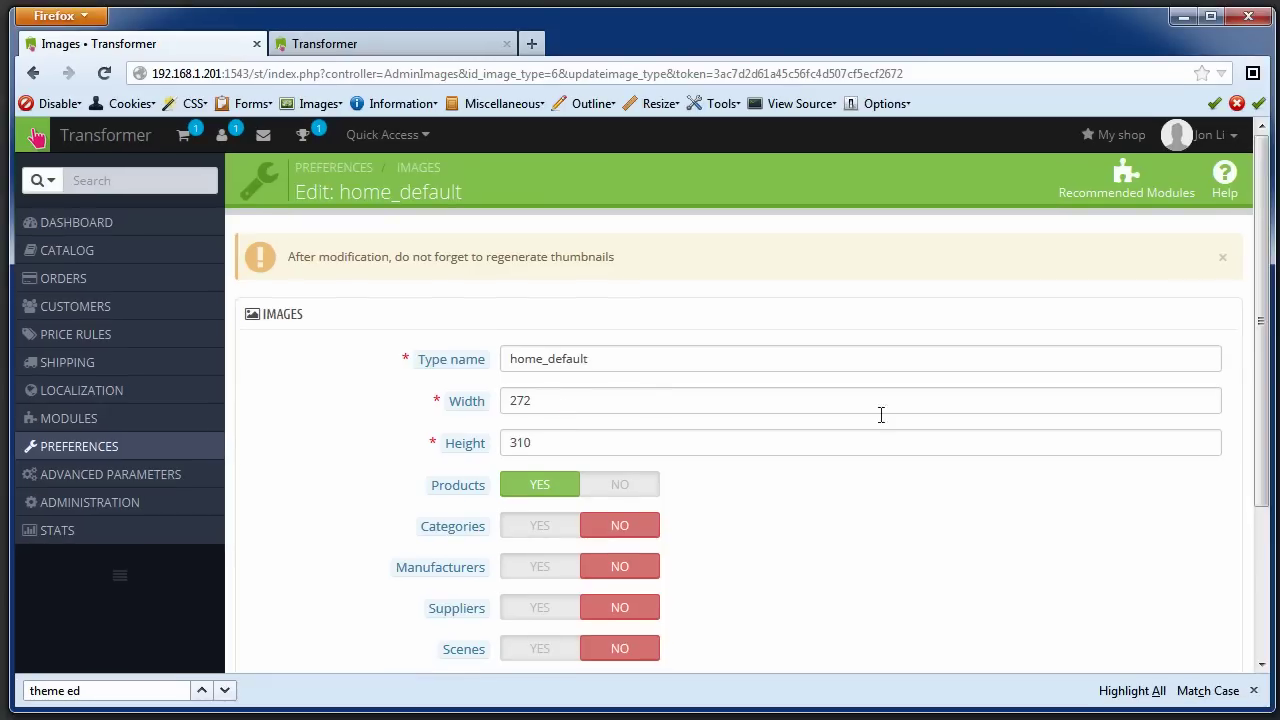
scroll(1000, 460, down, 3)
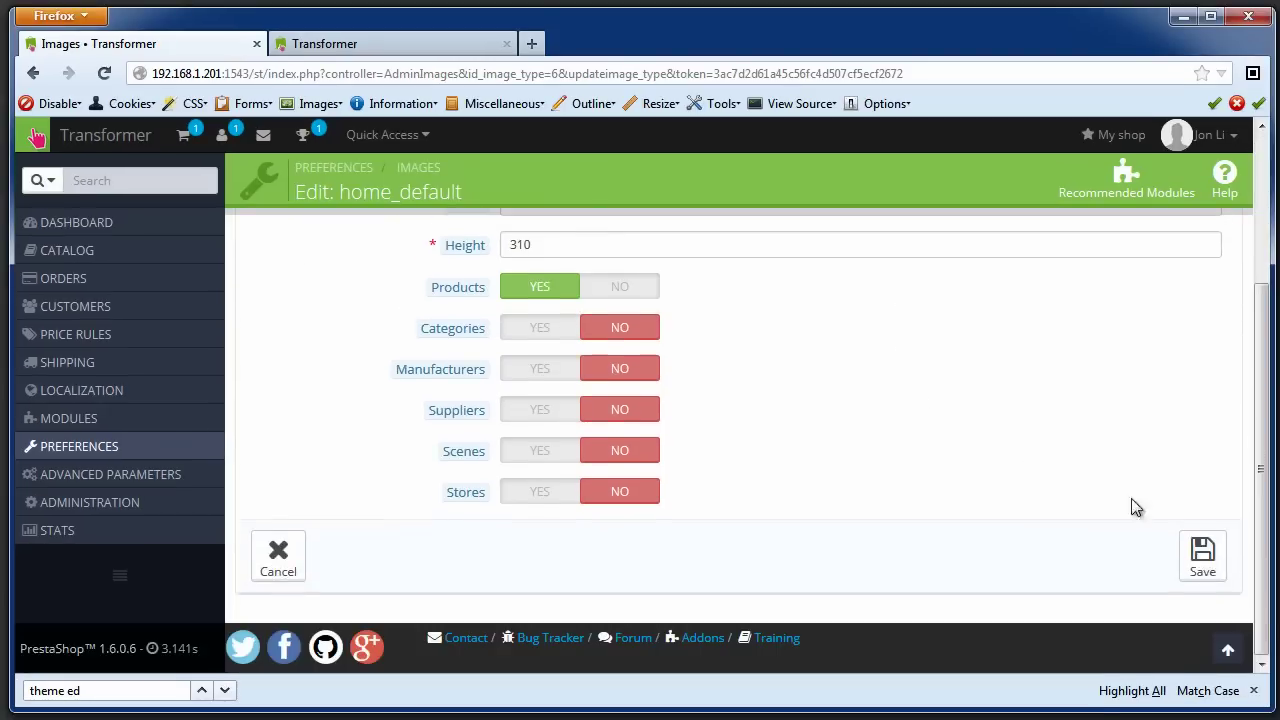
click(1208, 553)
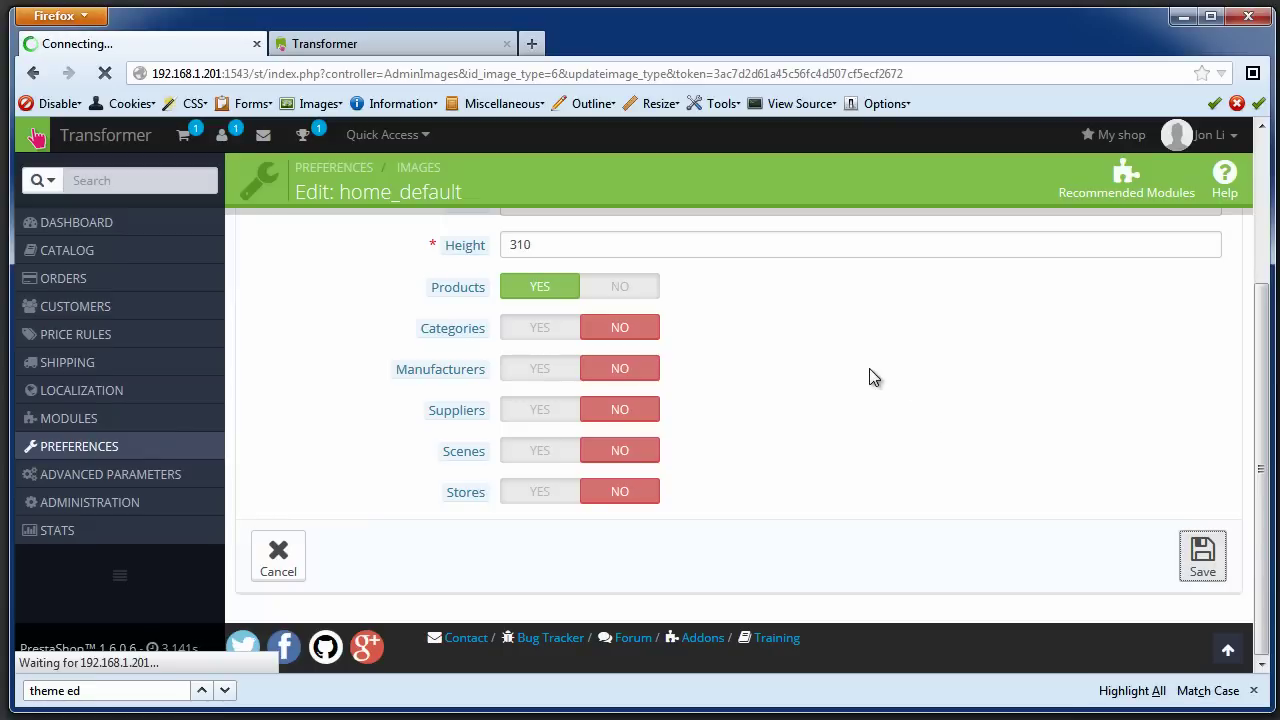
Regenerate the thumbnails for Products images in the home_default format, with previous images erased.
scroll(869, 370, down, 15)
click(634, 402)
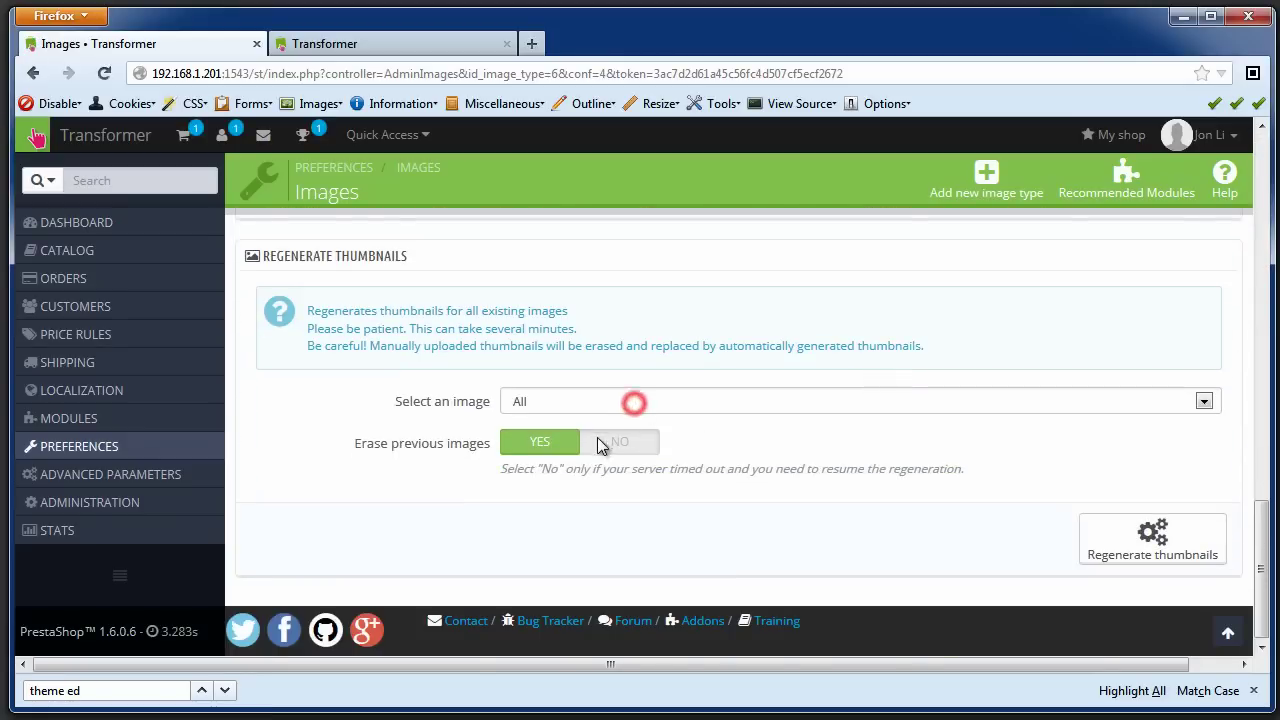
click(553, 508)
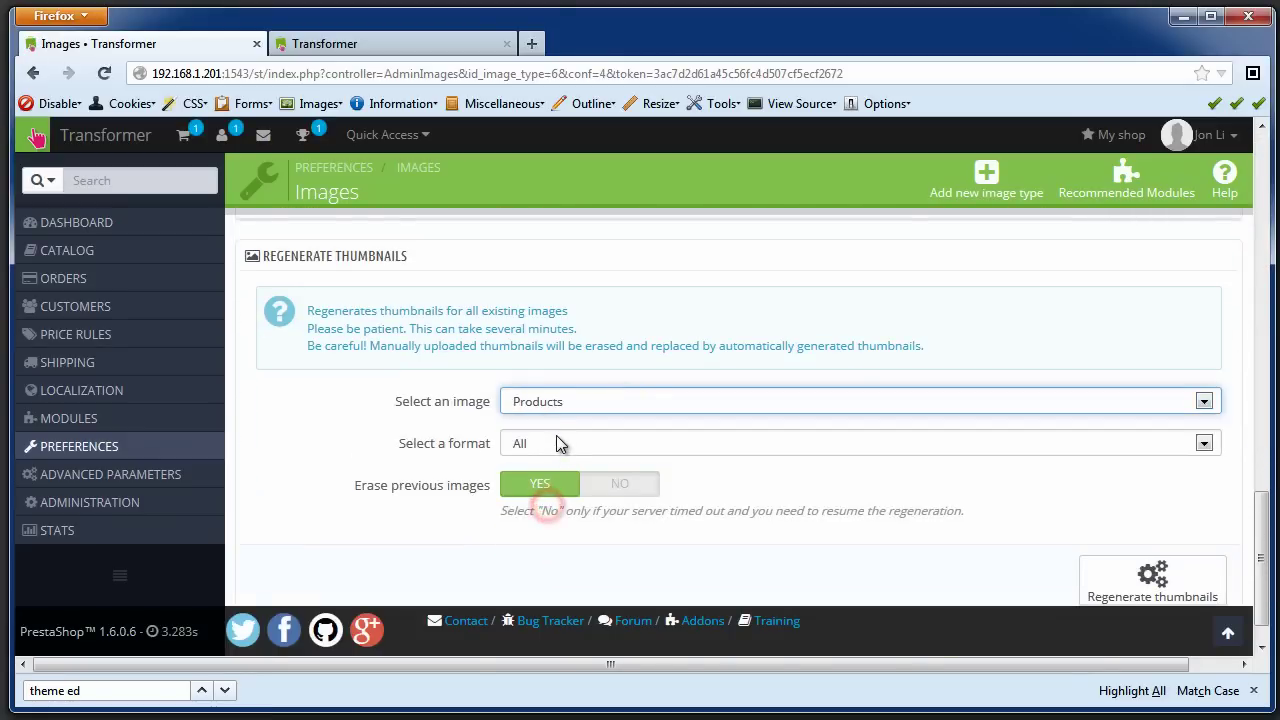
click(560, 443)
click(577, 508)
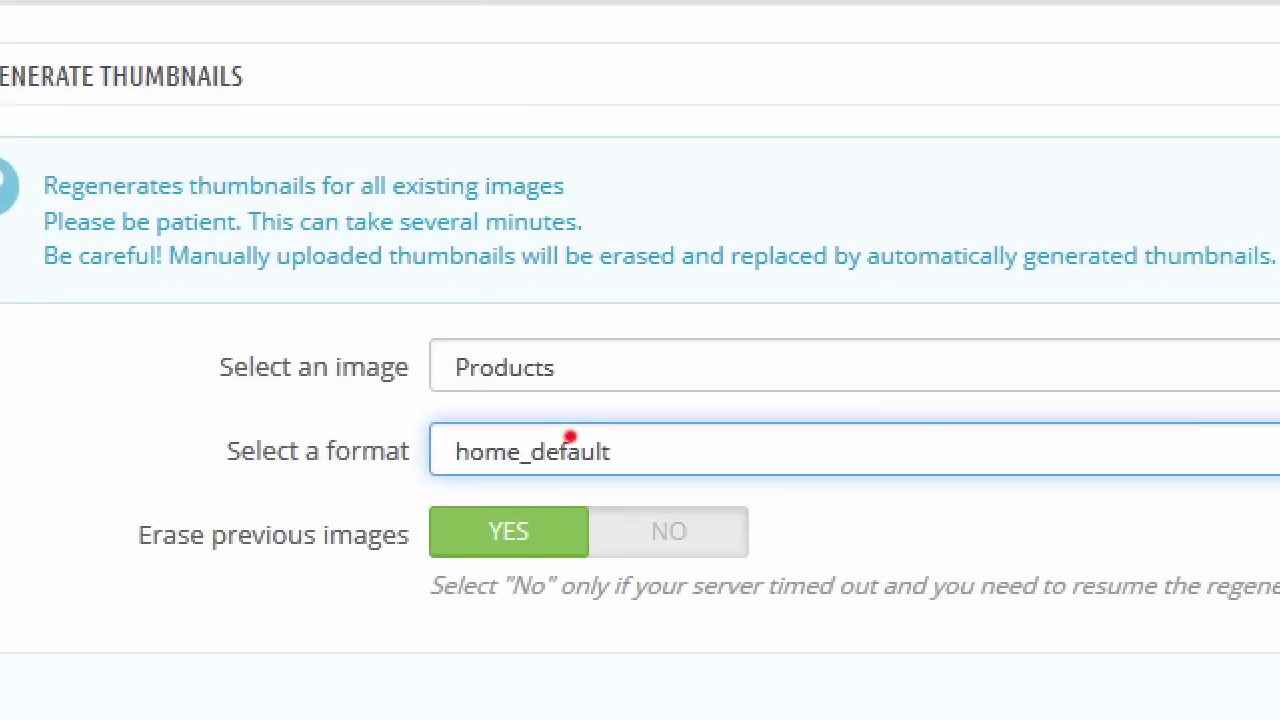
click(569, 437)
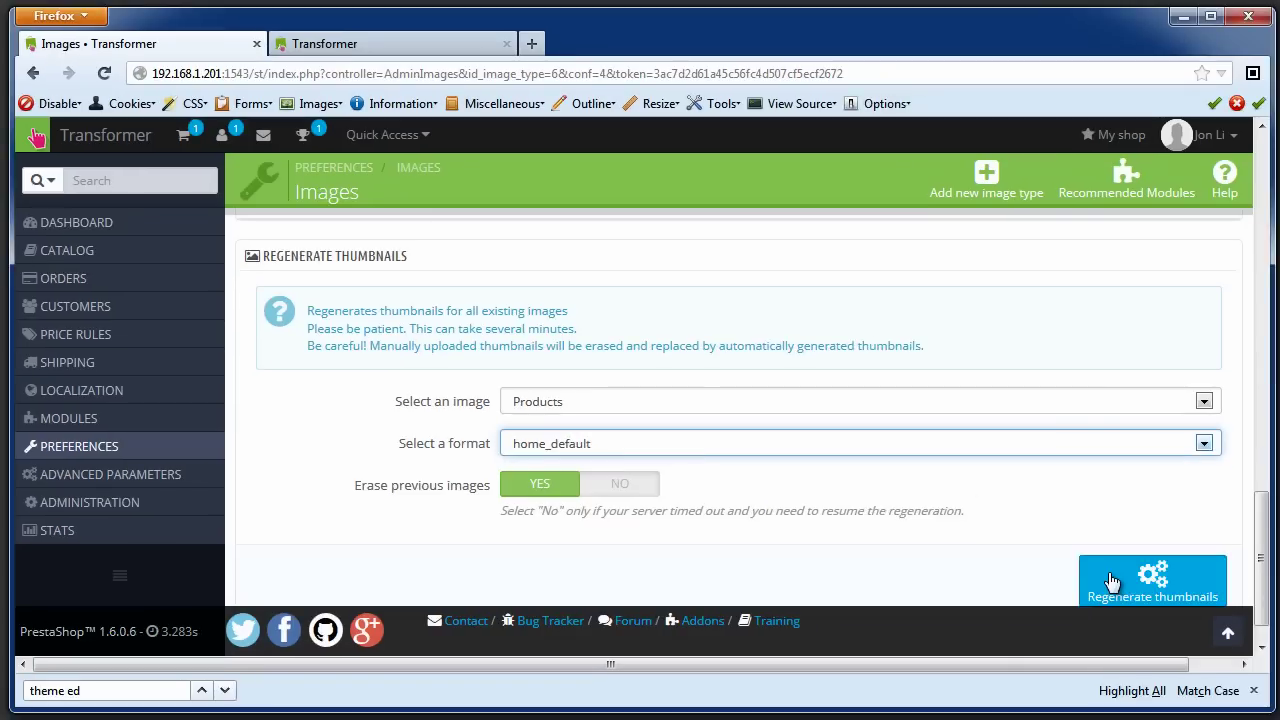
click(1105, 575)
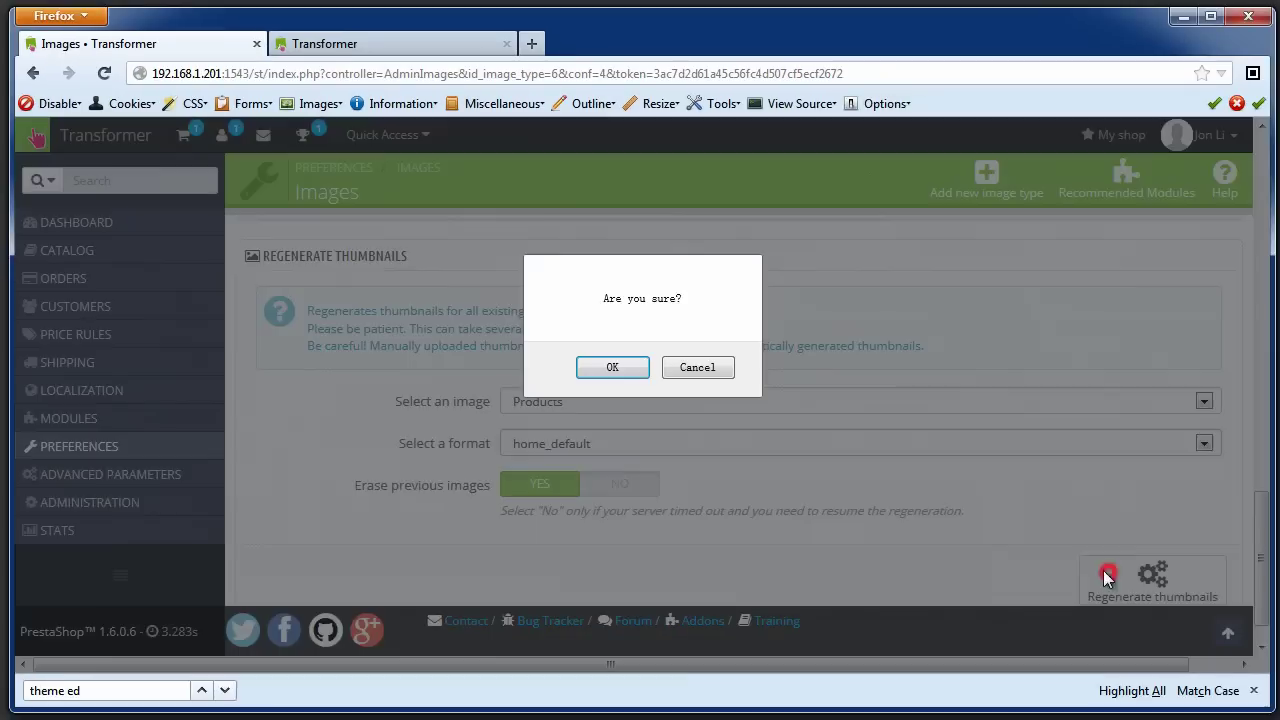
click(612, 368)
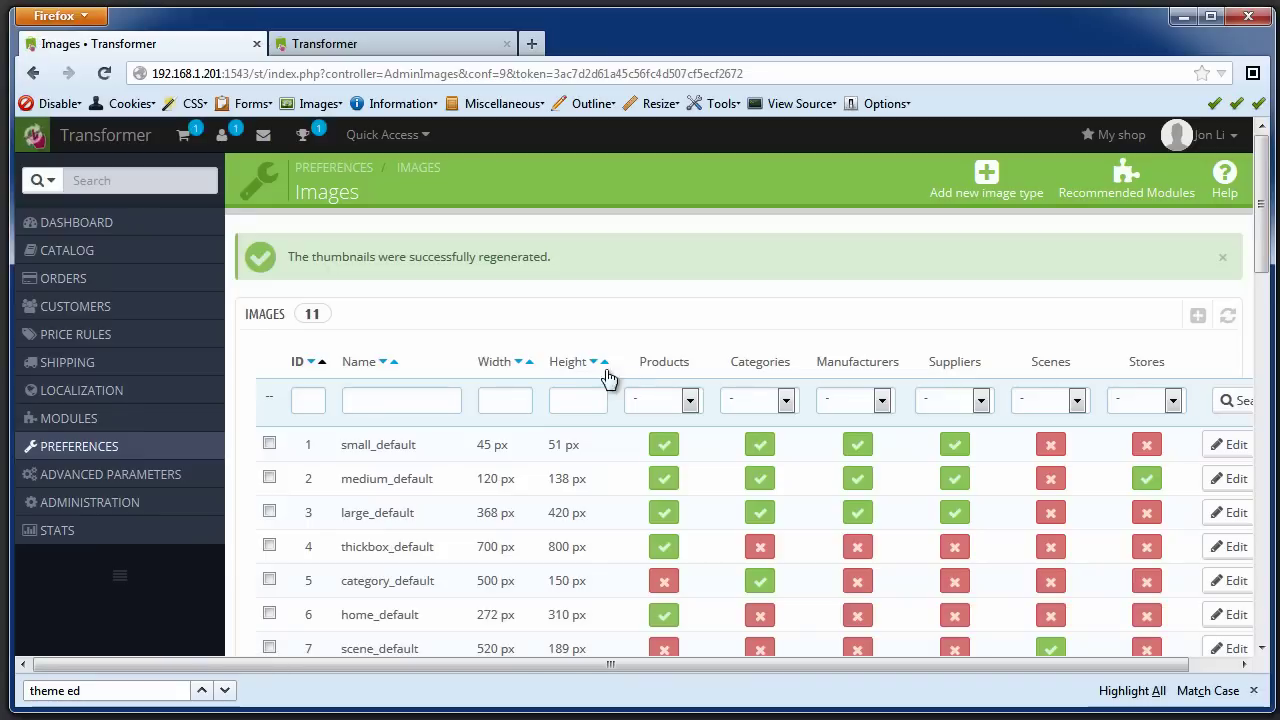
Enable the shop in the maintenance preferences and save the setting.
mouse_move(122, 458)
click(288, 594)
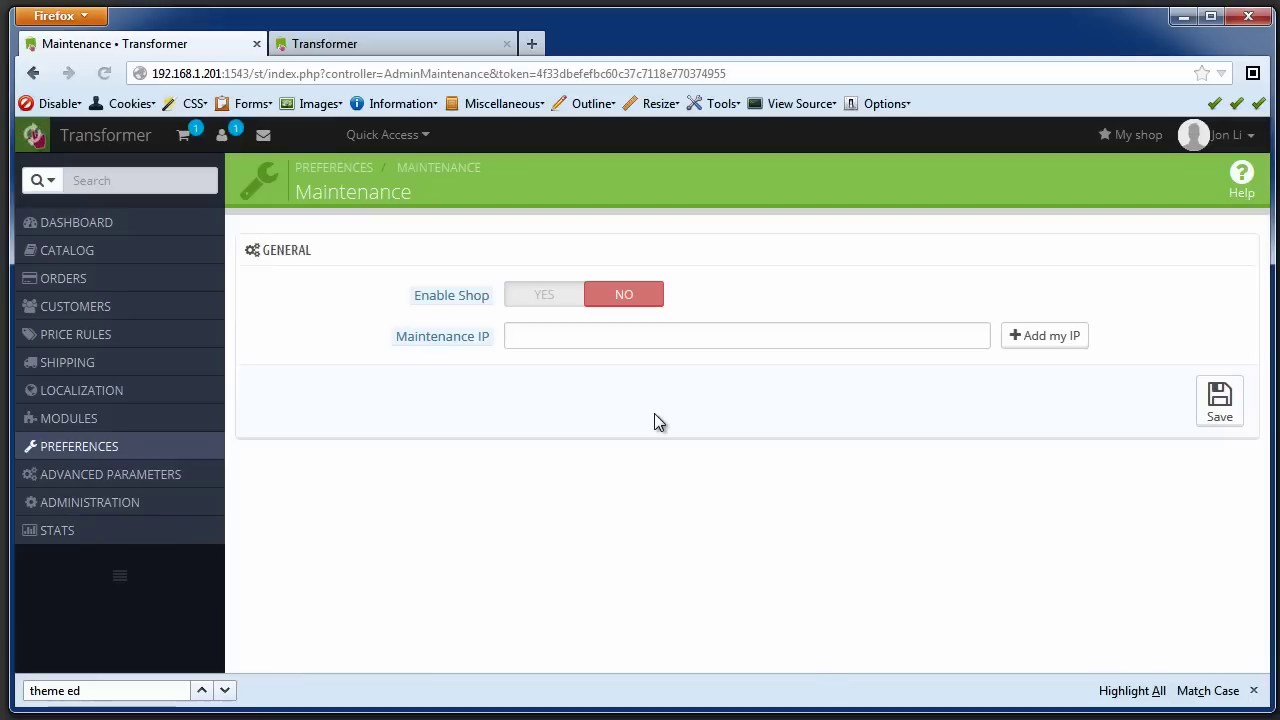
click(541, 296)
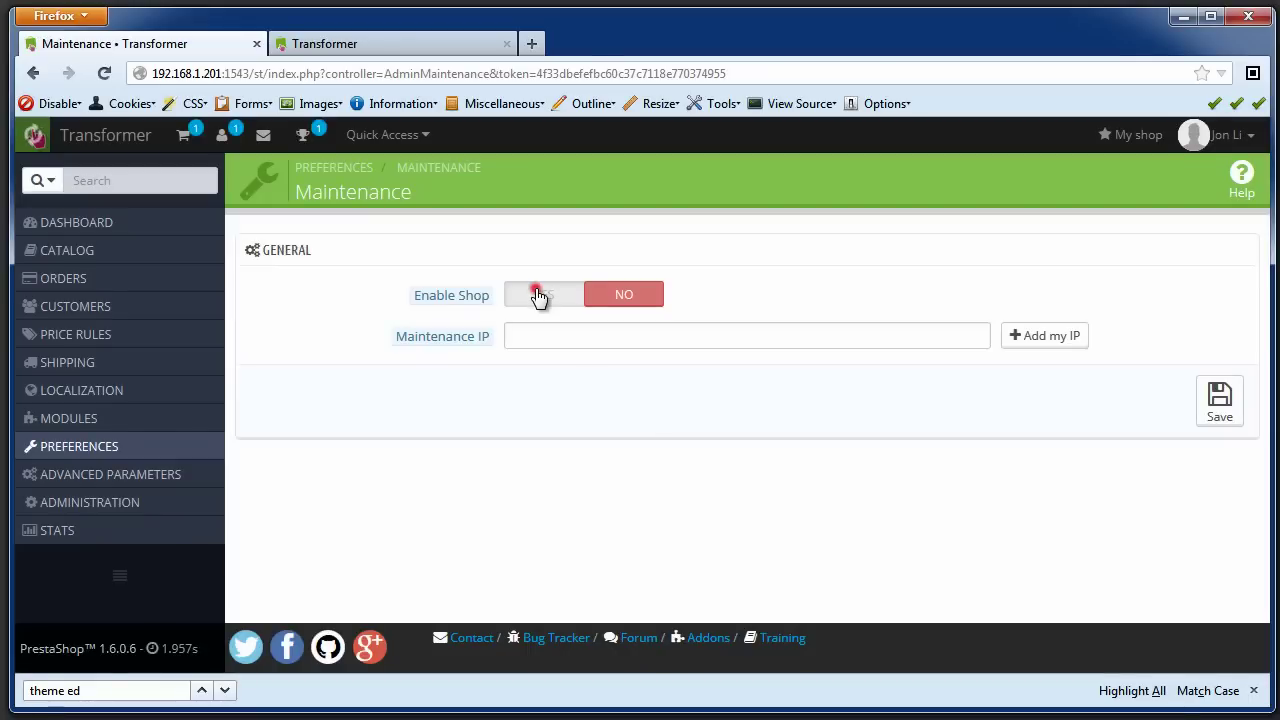
click(1218, 412)
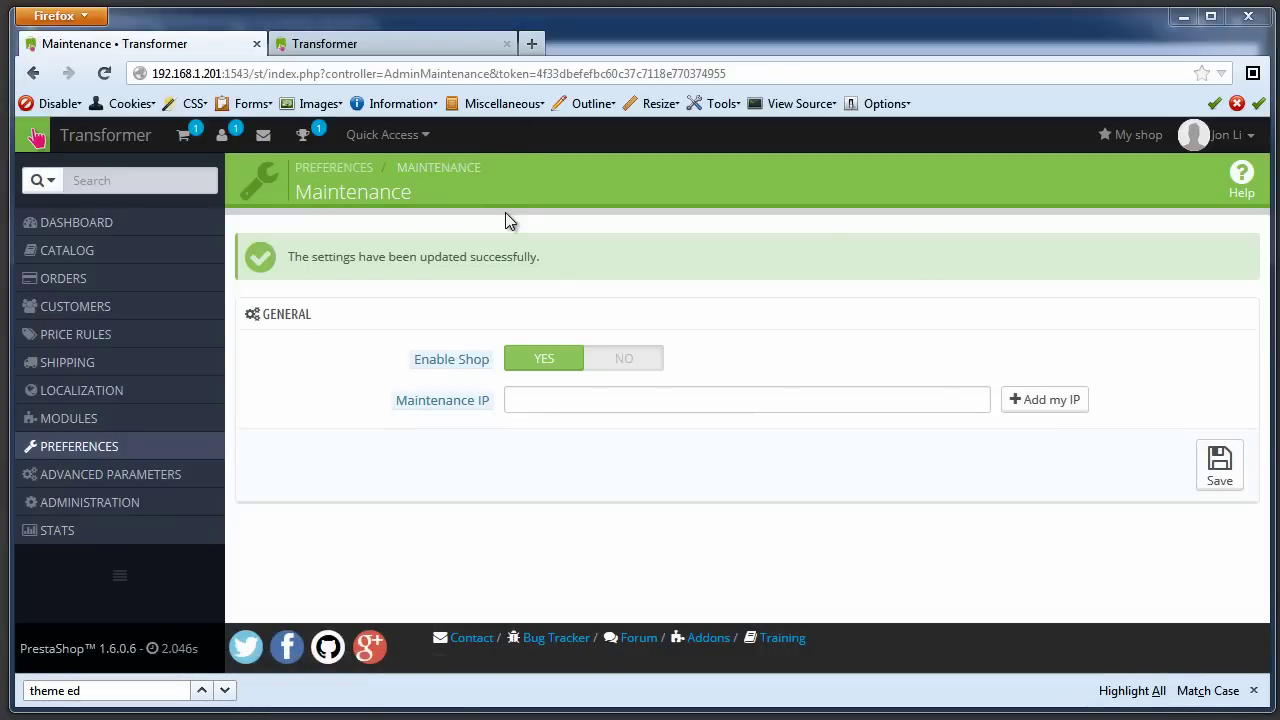
click(473, 257)
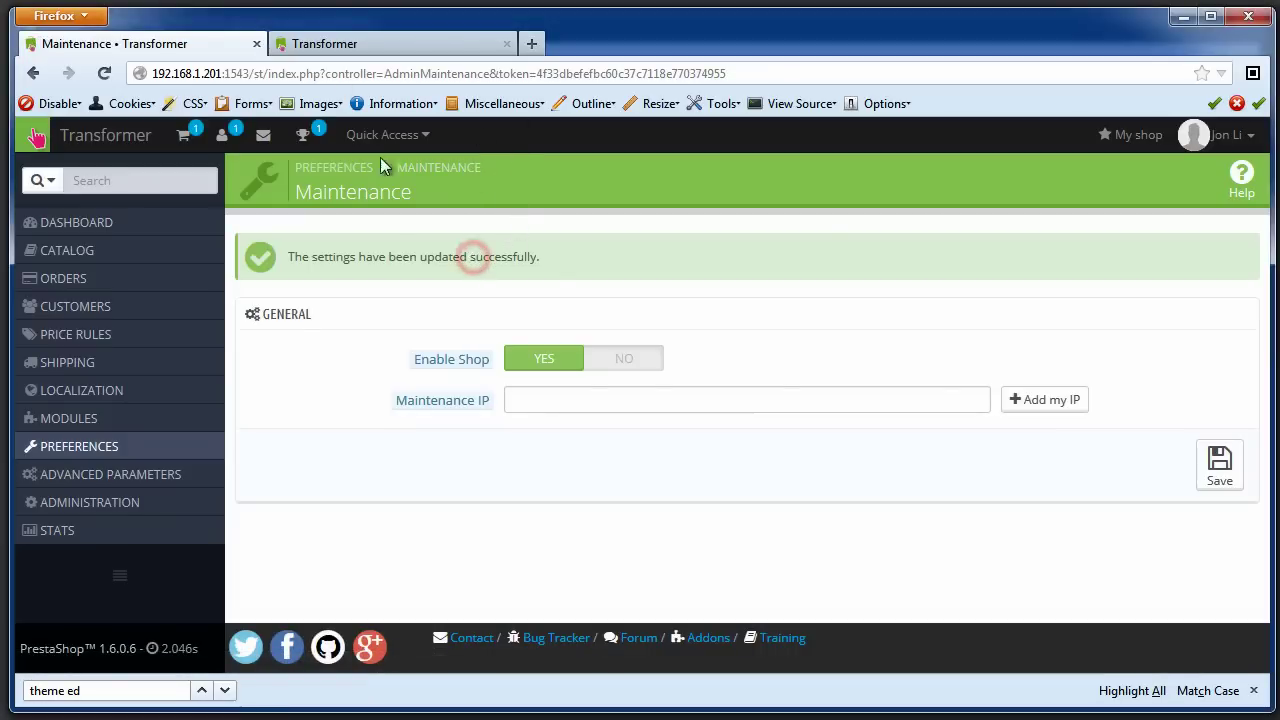
Reload the storefront home page and examine its layout from the slider to the footer, including the welcome block.
click(364, 45)
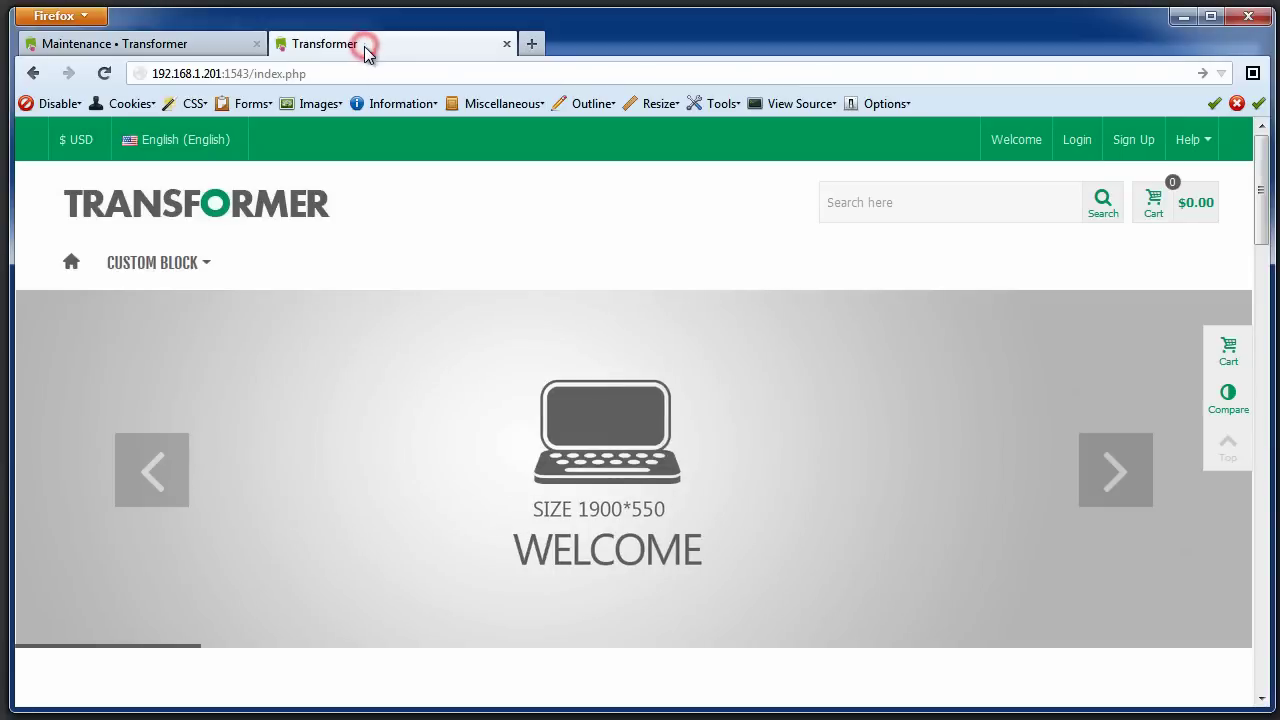
click(105, 74)
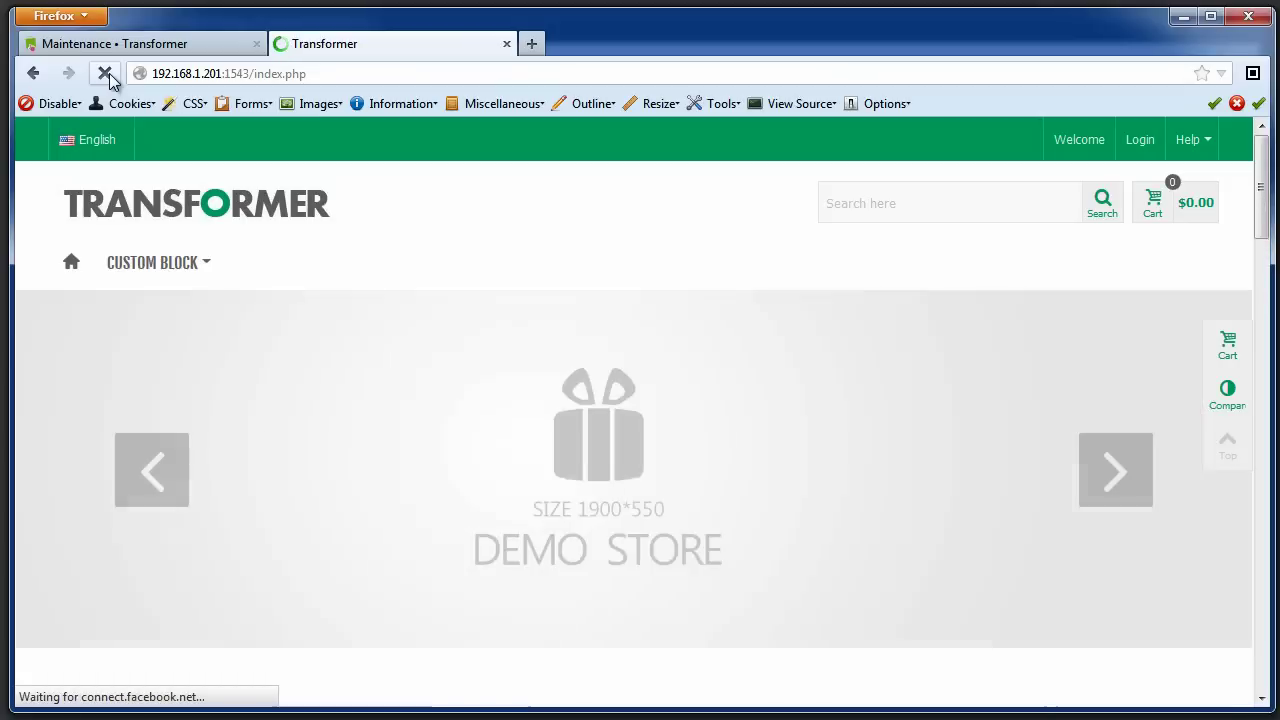
scroll(517, 282, down, 2)
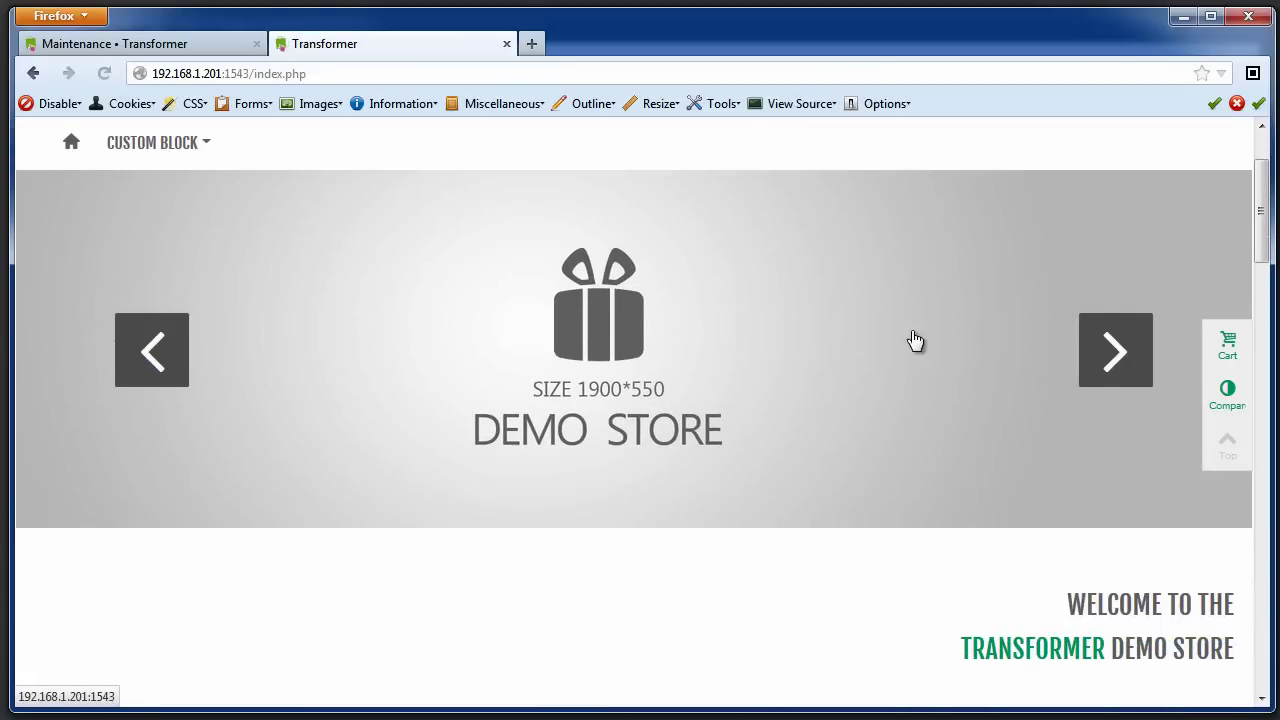
scroll(977, 329, down, 12)
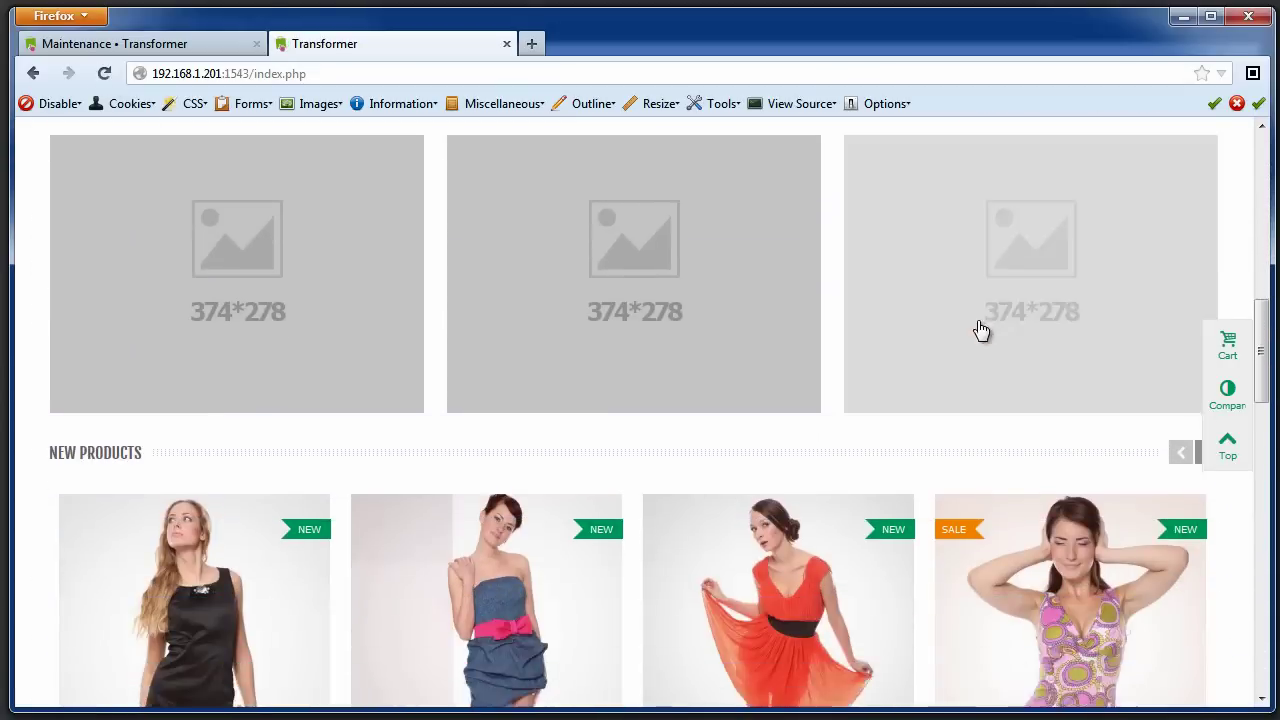
scroll(980, 331, down, 15)
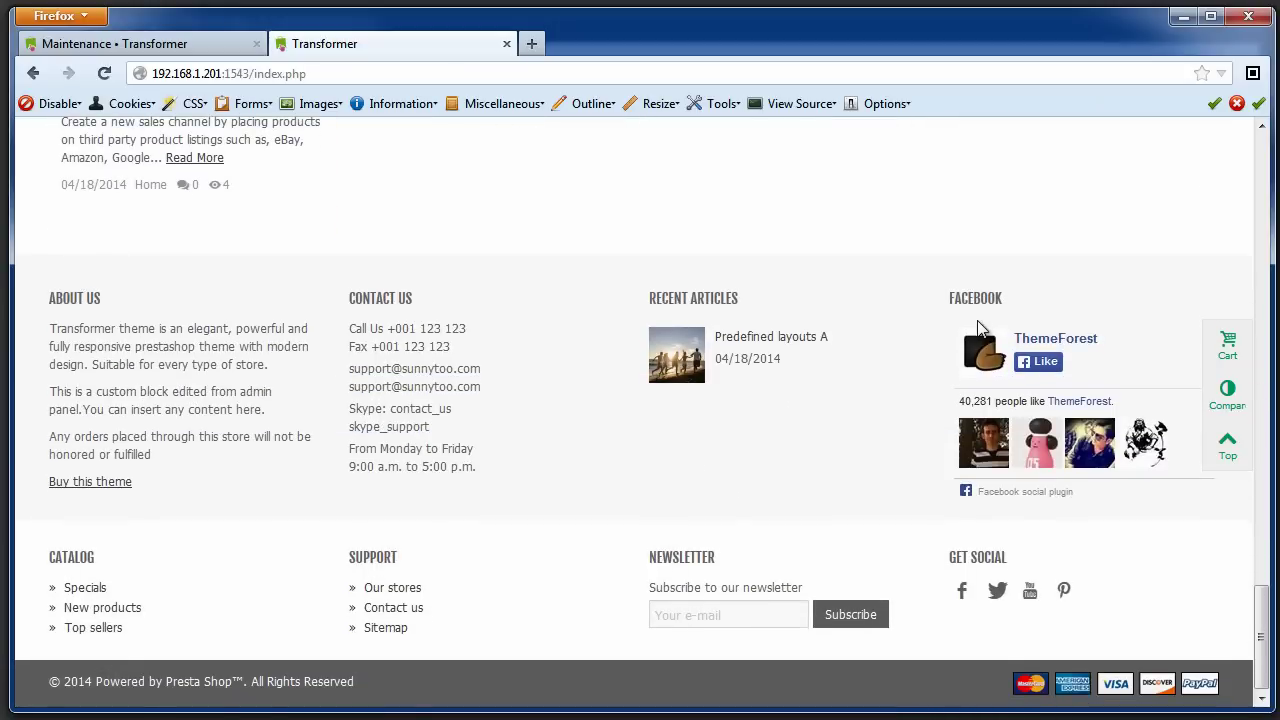
scroll(980, 330, up, 20)
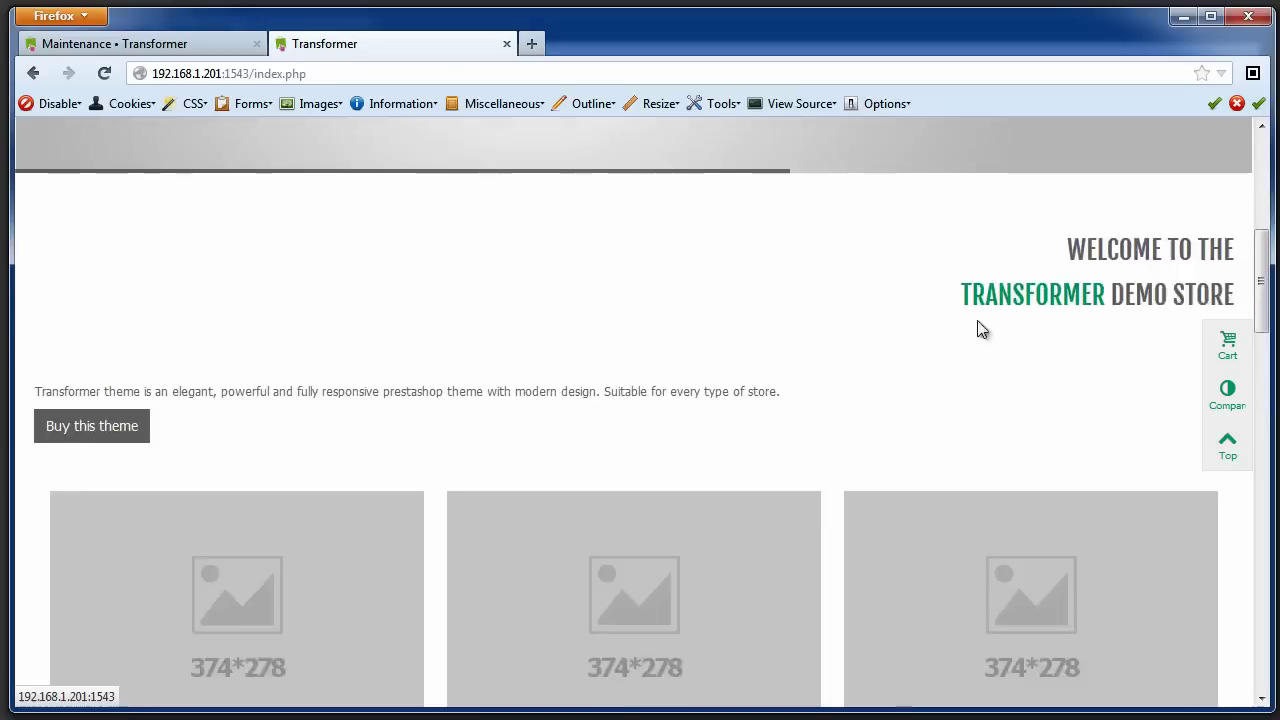
scroll(980, 330, up, 3)
scroll(977, 329, down, 2)
drag(113, 287, 1190, 528)
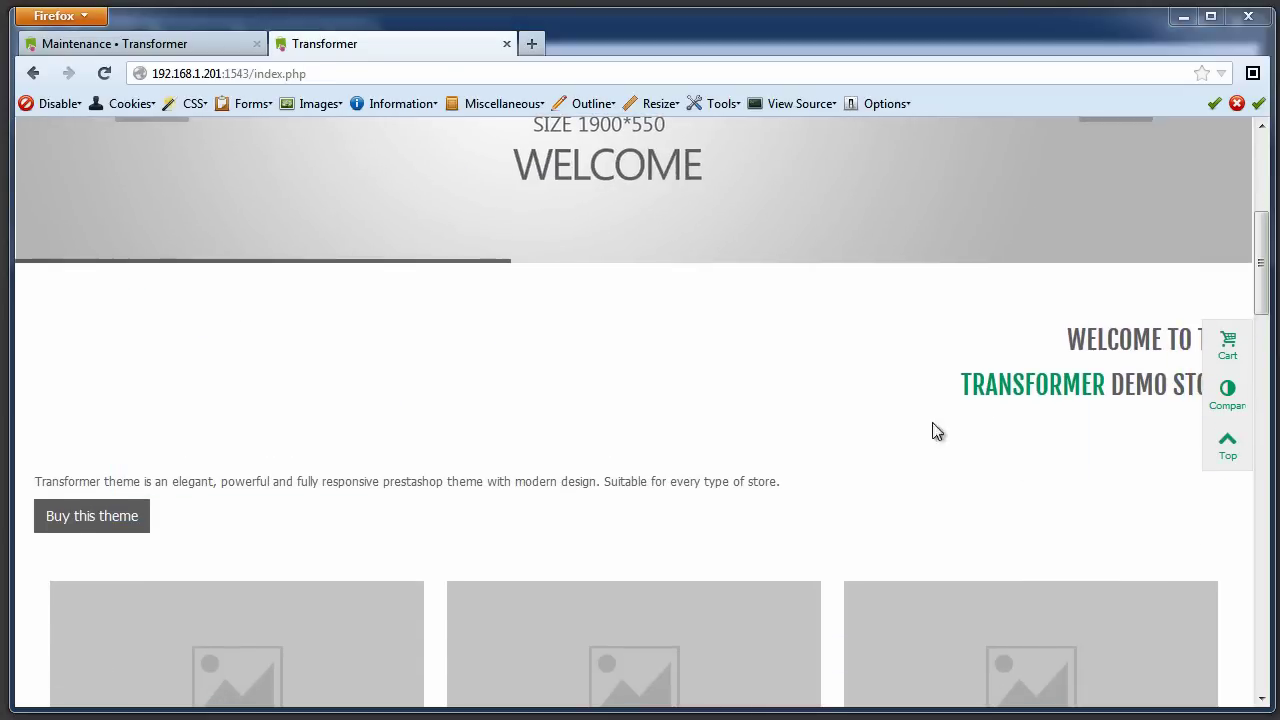
Find the Custom Content Block module in the module list with "custom conte" and open its configuration.
click(210, 50)
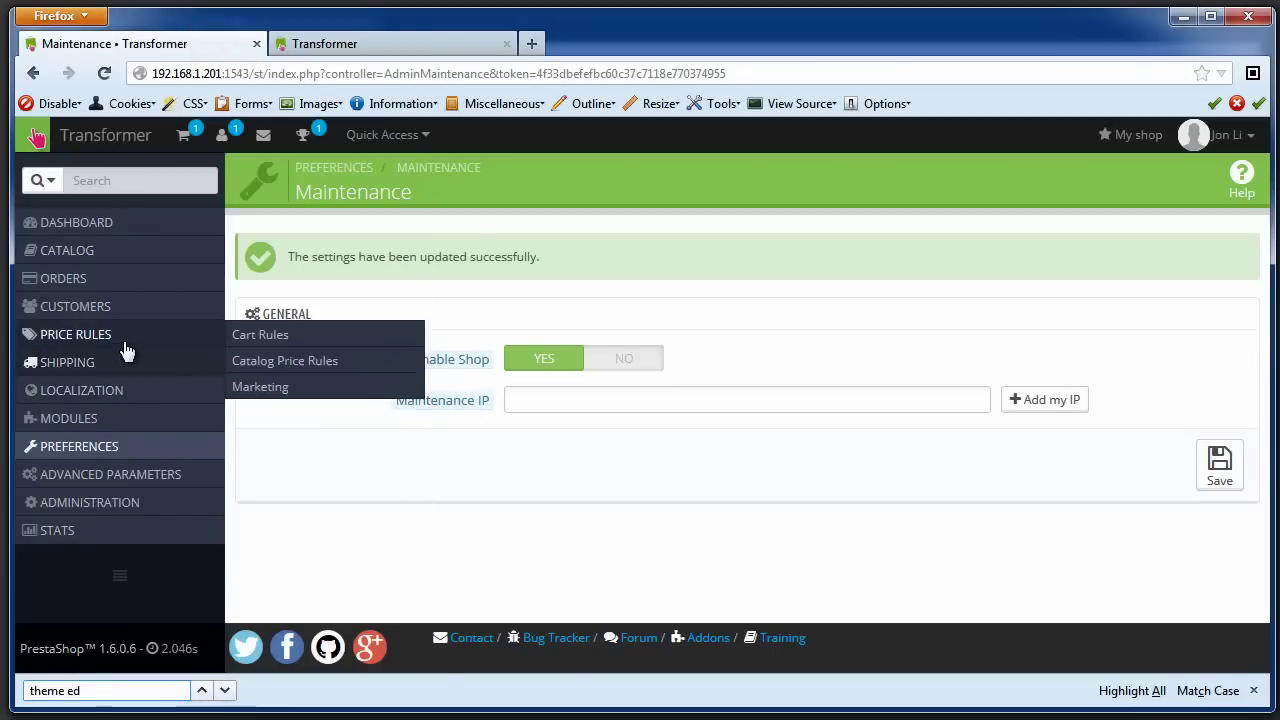
click(272, 408)
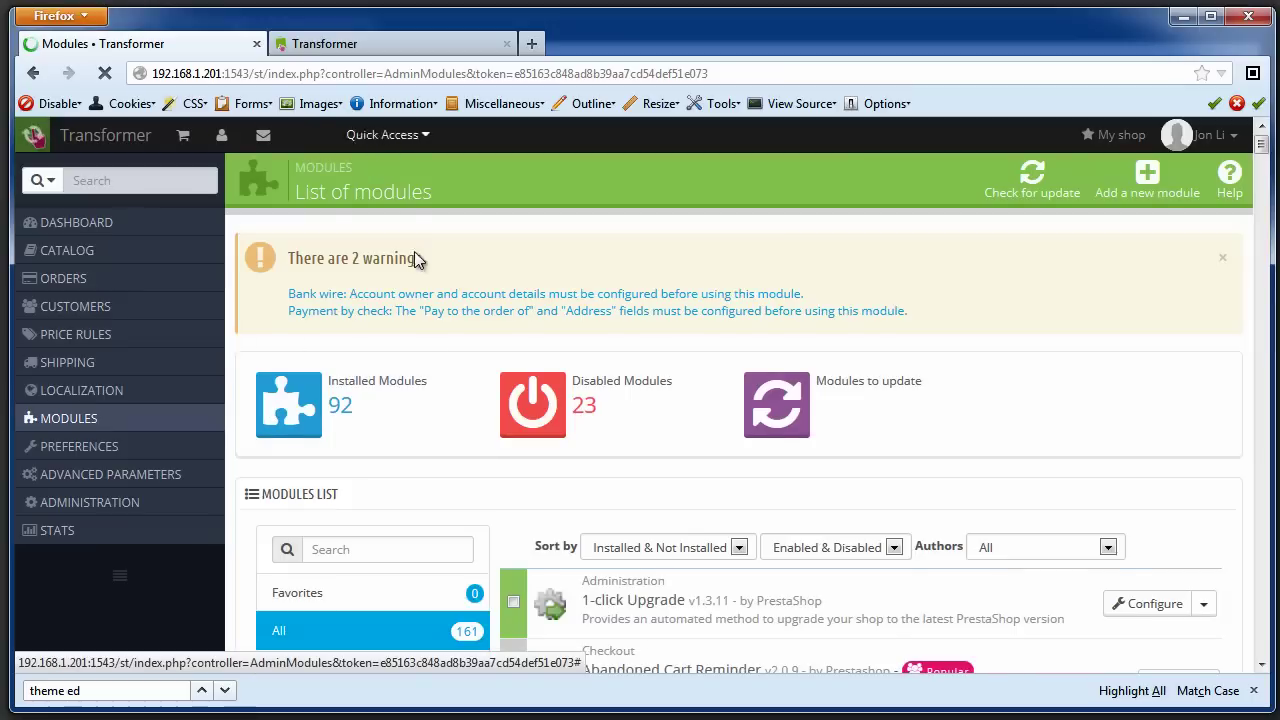
scroll(375, 454, down, 2)
click(377, 438)
text(custom conte)
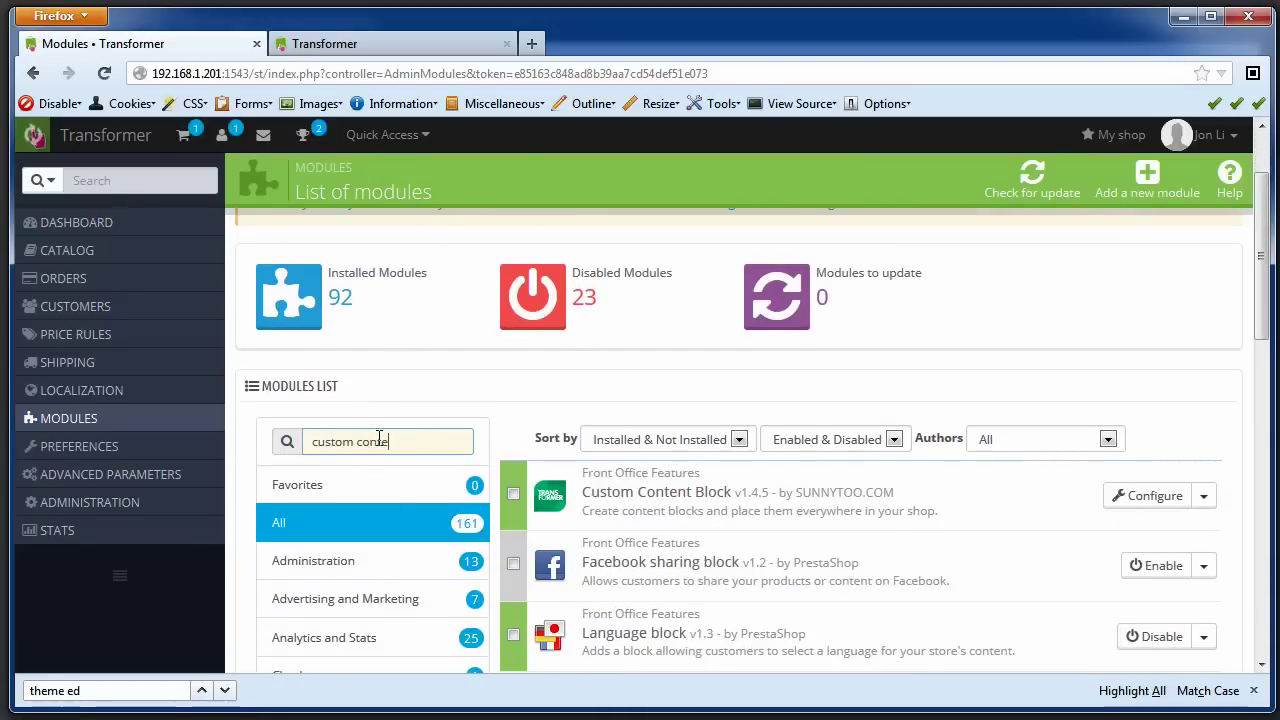
scroll(659, 453, down, 2)
click(1163, 391)
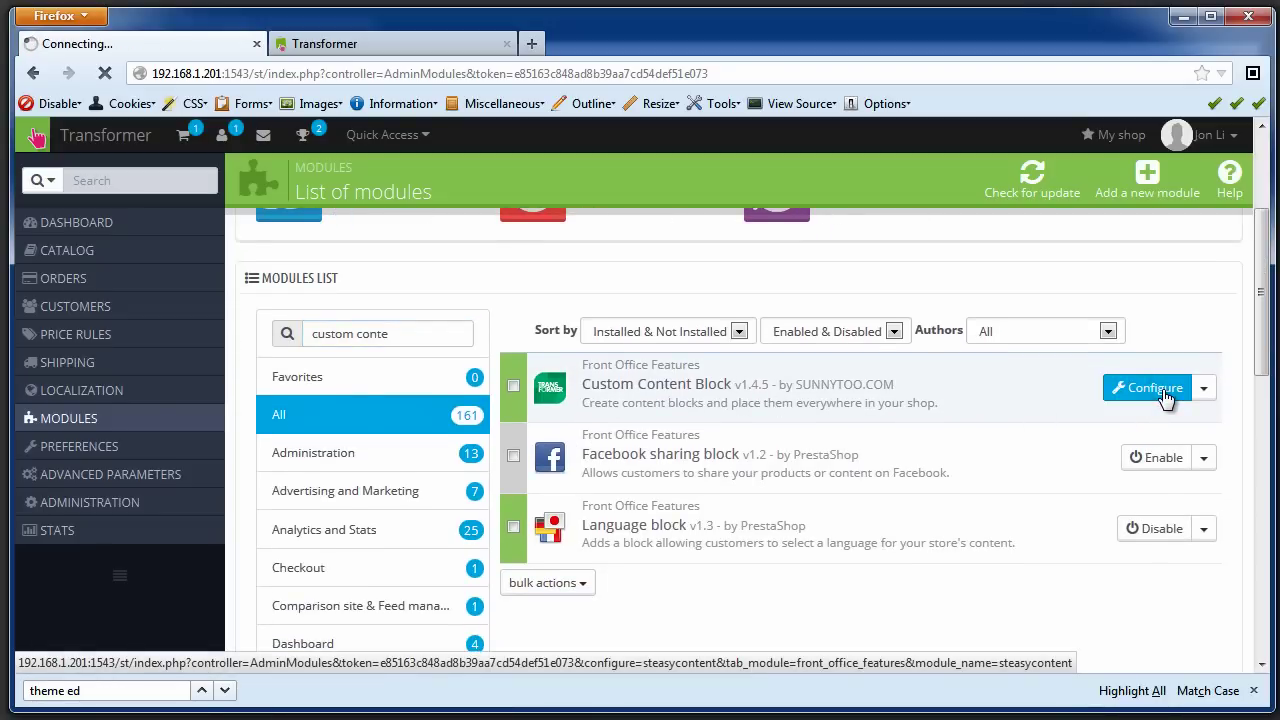
scroll(957, 386, down, 2)
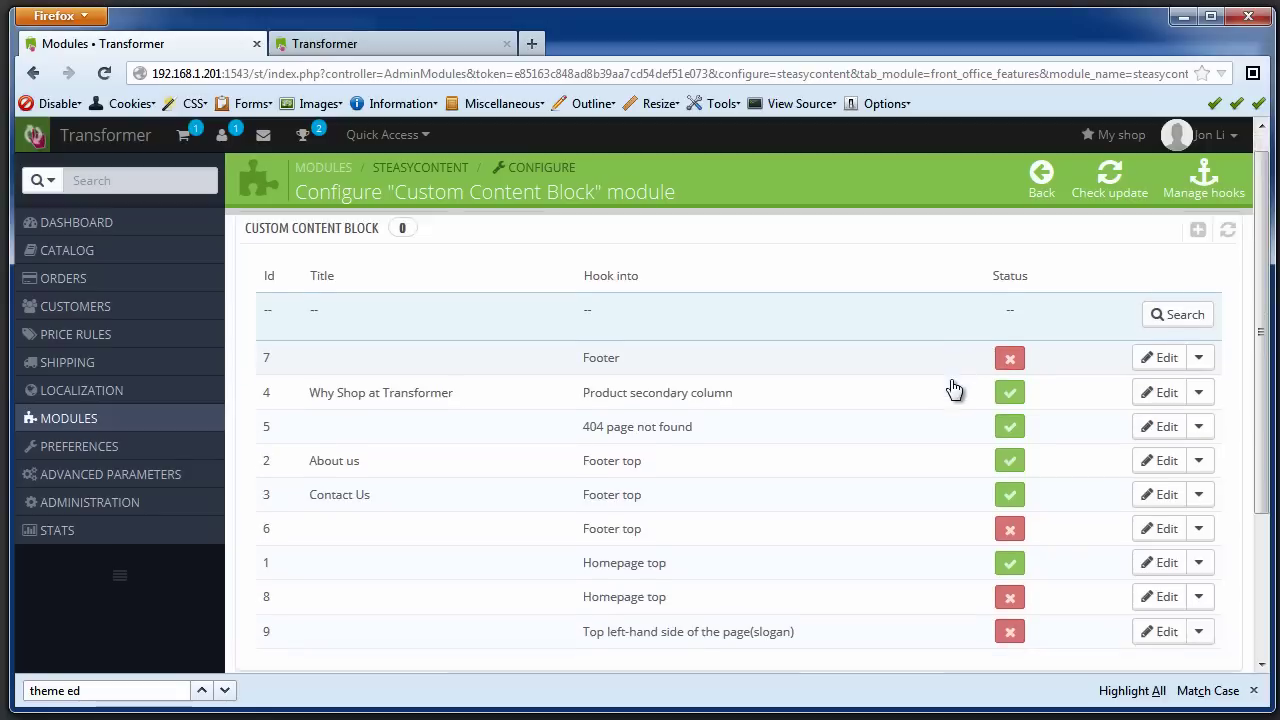
Edit the enabled Homepage top content block with ID 1 and open the source code of its content.
click(1162, 477)
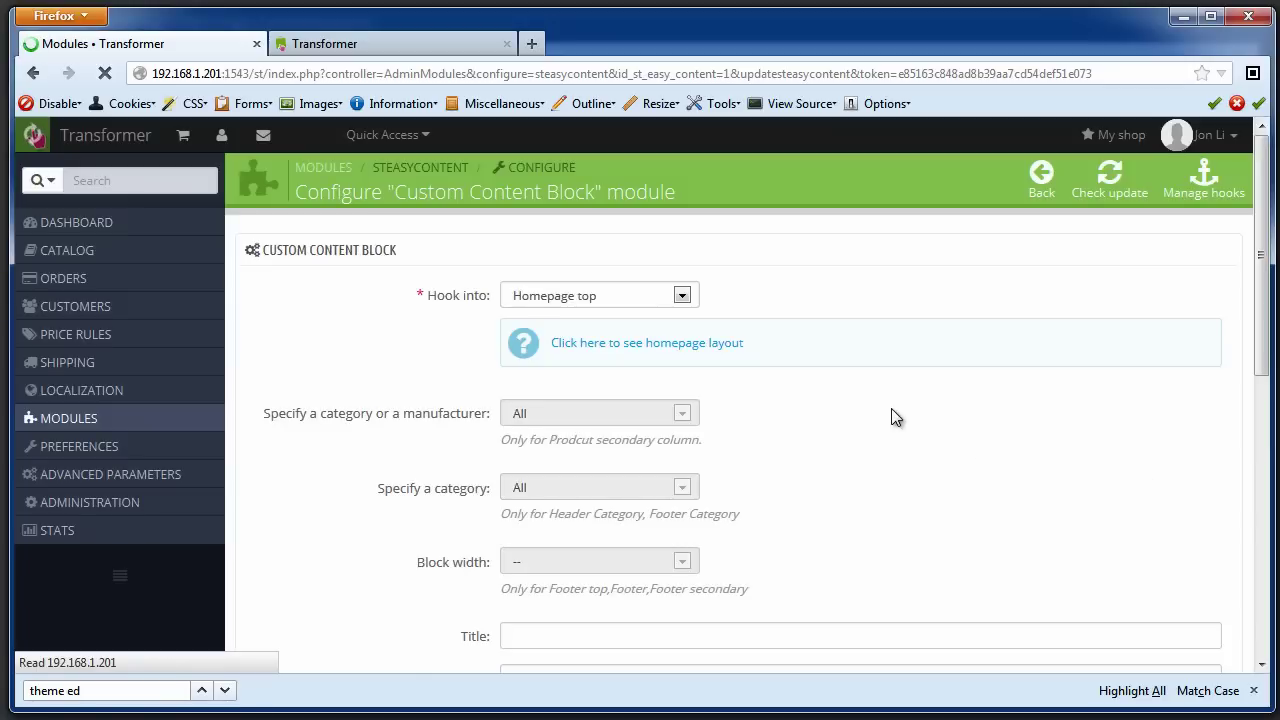
scroll(891, 417, down, 5)
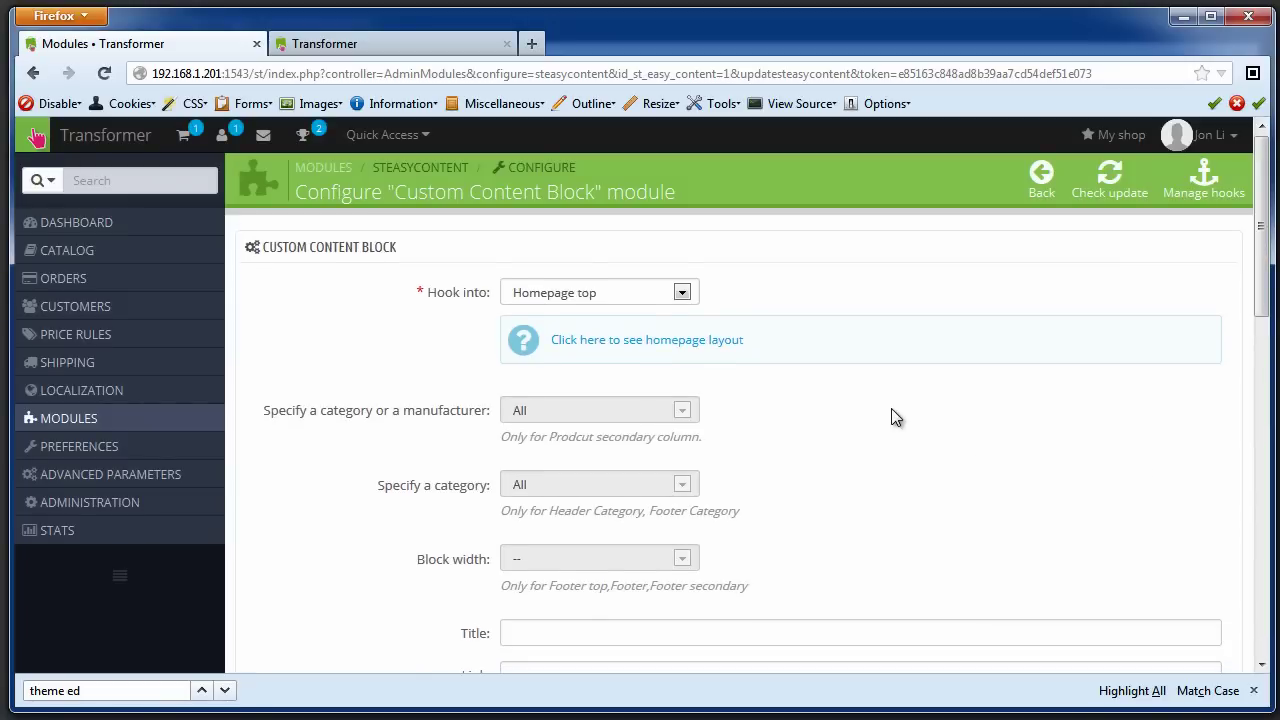
scroll(820, 483, down, 2)
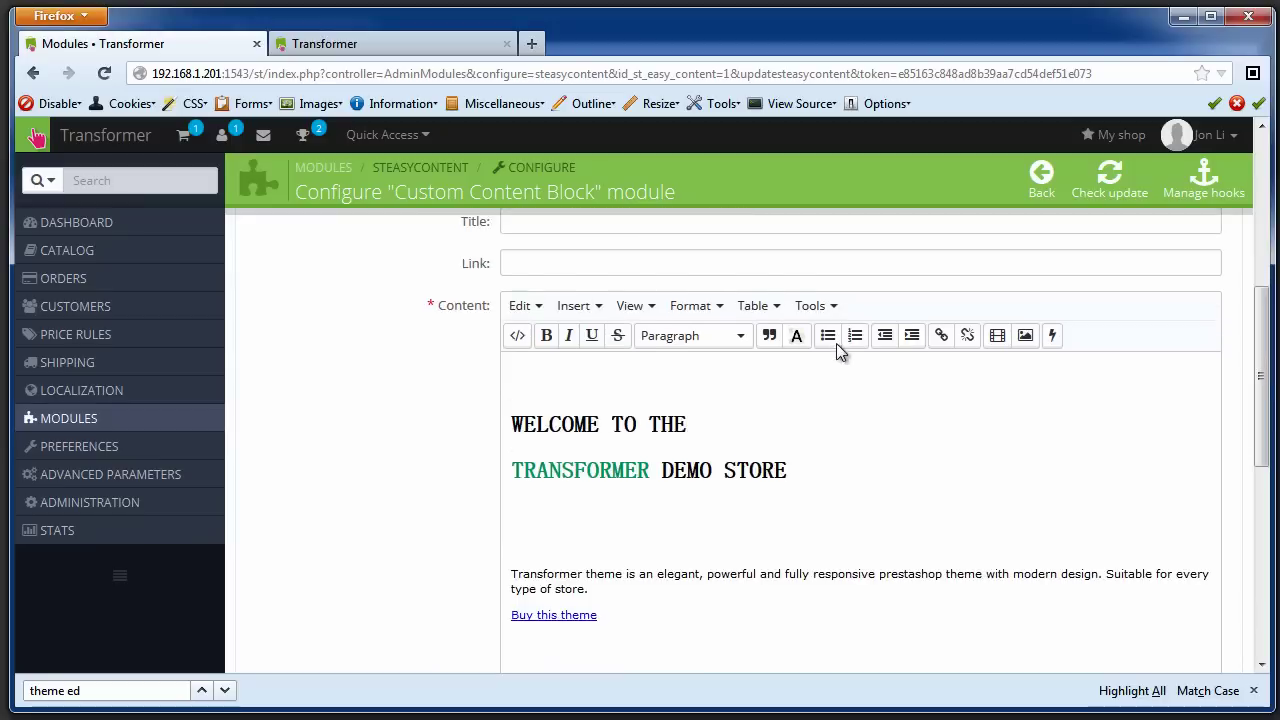
click(823, 288)
click(840, 326)
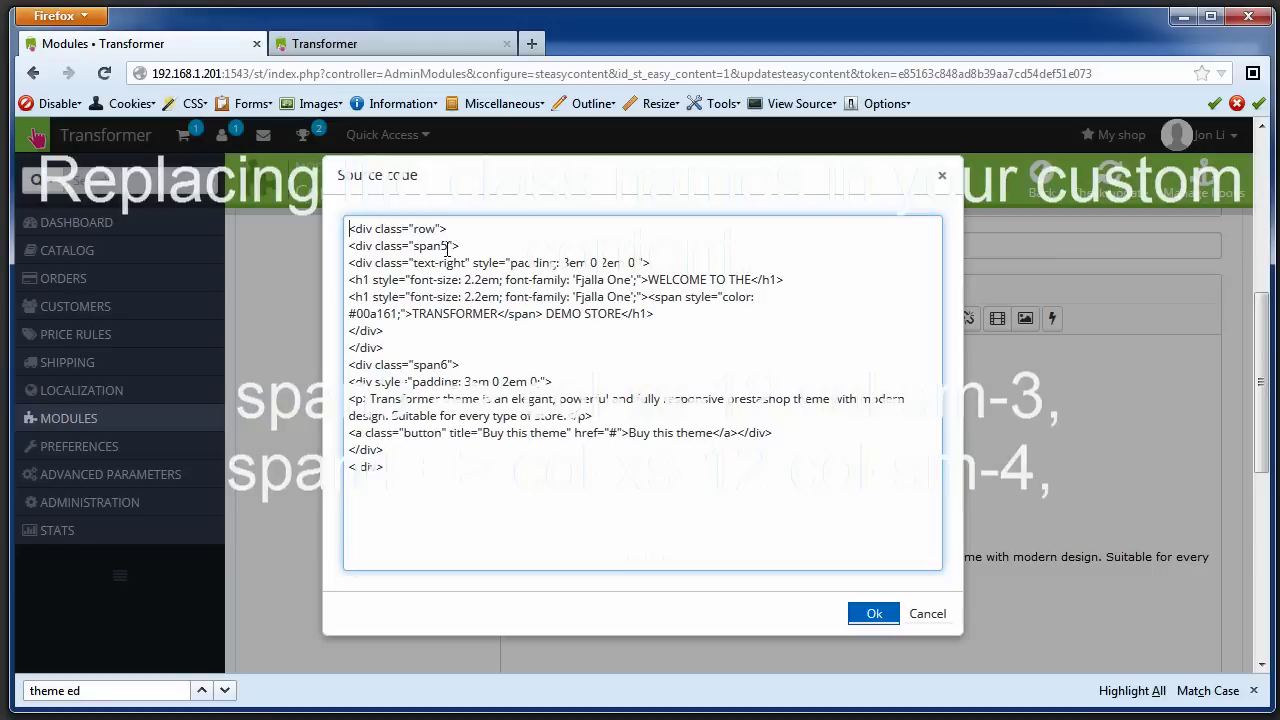
Replace the class span5 with "col-xs-12 col-sm-5" in the welcome block's source code.
drag(449, 246, 415, 248)
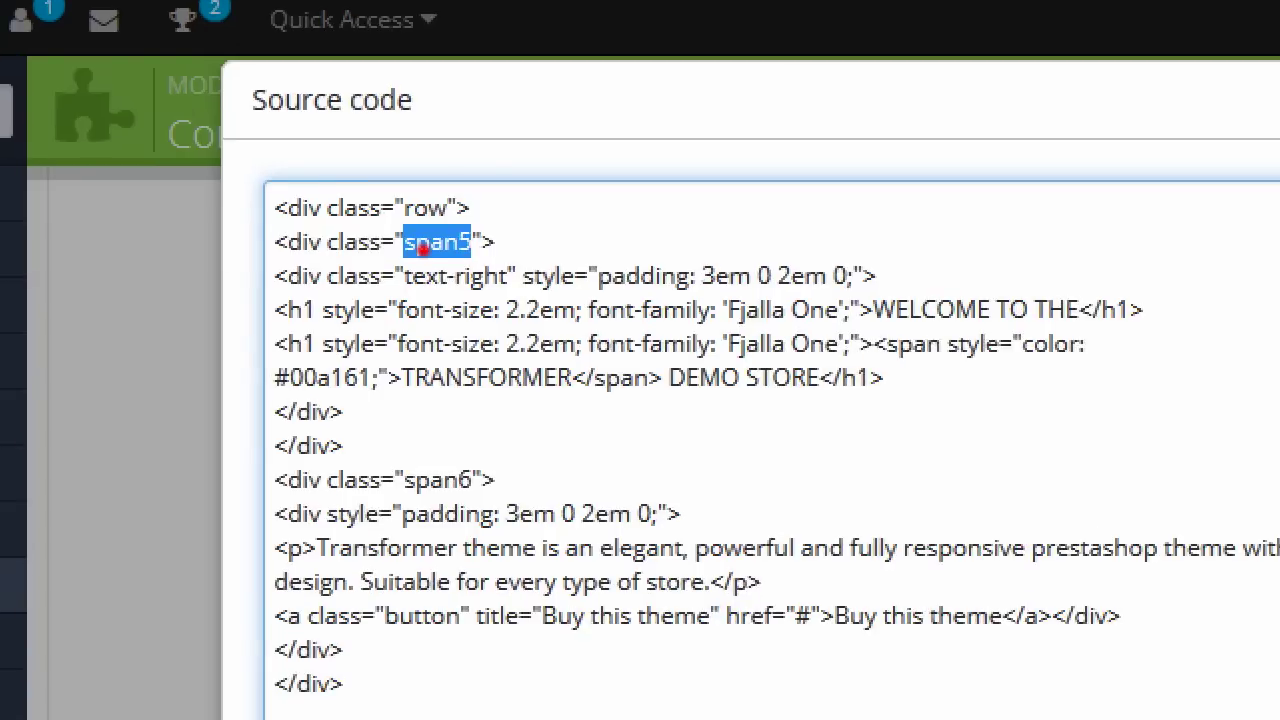
click(415, 262)
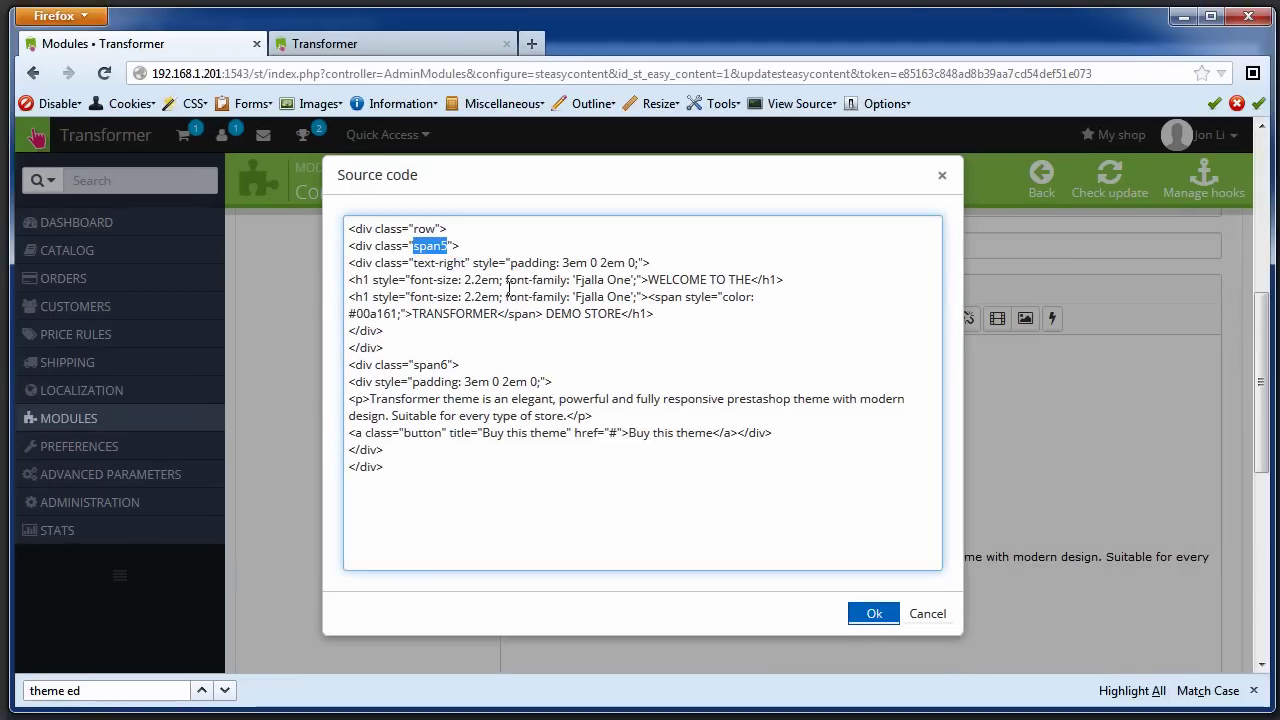
text(co)
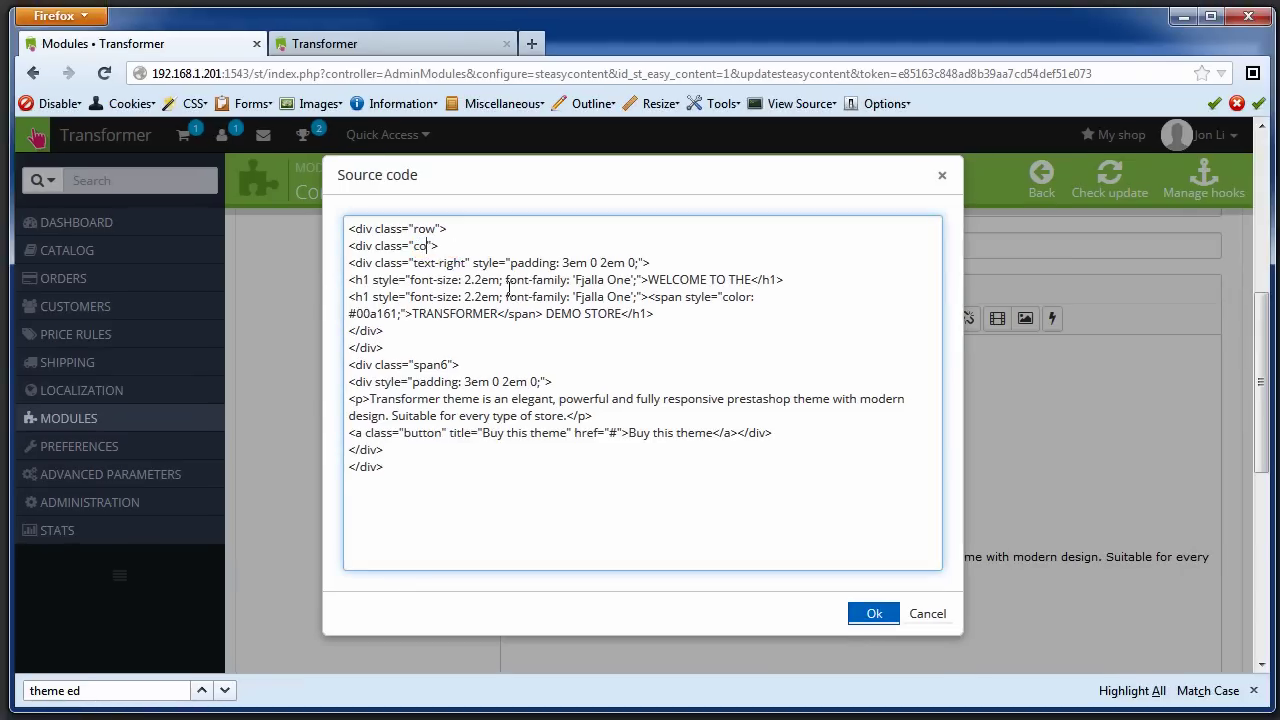
text(l-x)
Replace the class span6 with "col-xs-12 col-sm-6", accept the source code and save the content block.
drag(413, 245, 514, 245)
key(ctrl+c)
double_click(432, 365)
key(ctrl+v)
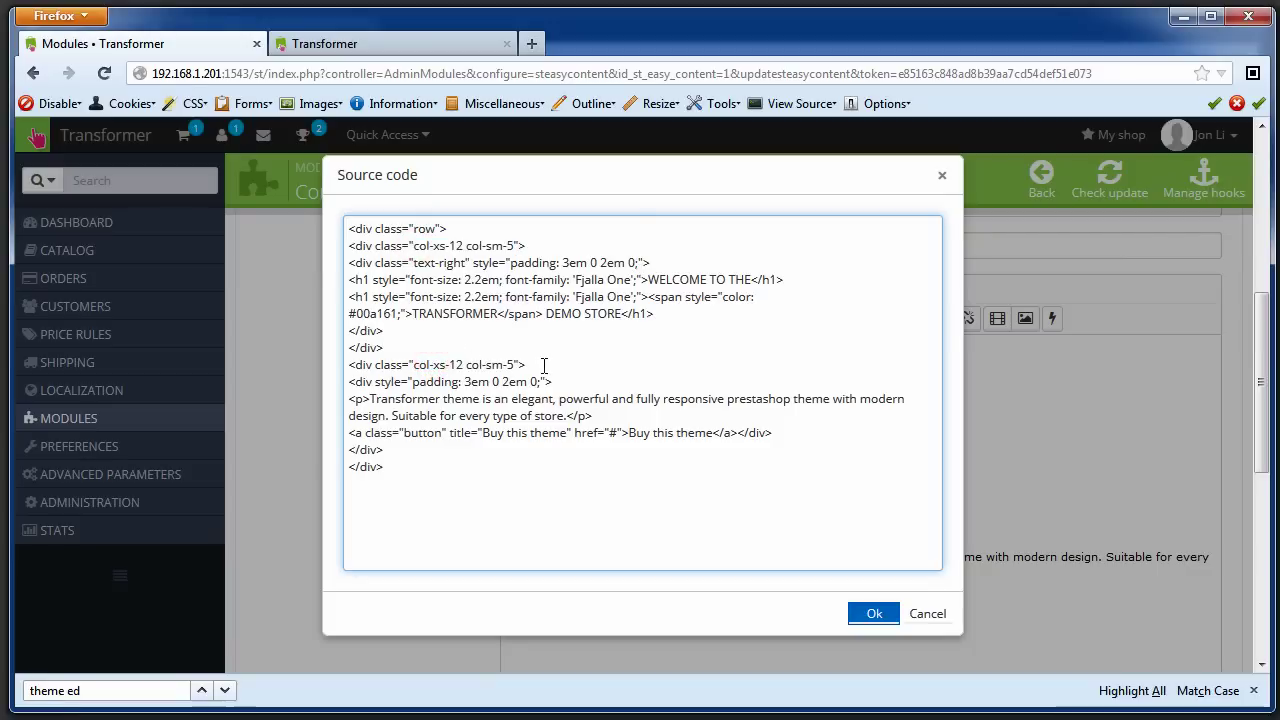
click(874, 613)
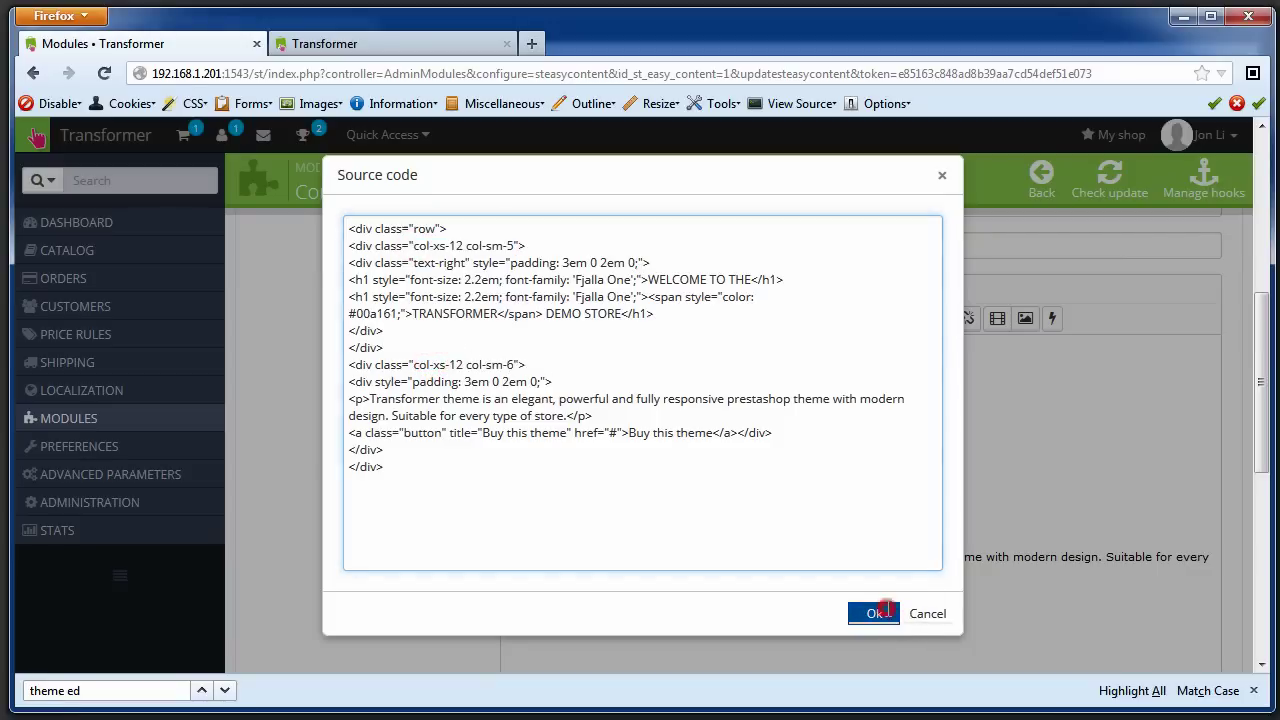
scroll(1101, 580, down, 5)
click(1182, 616)
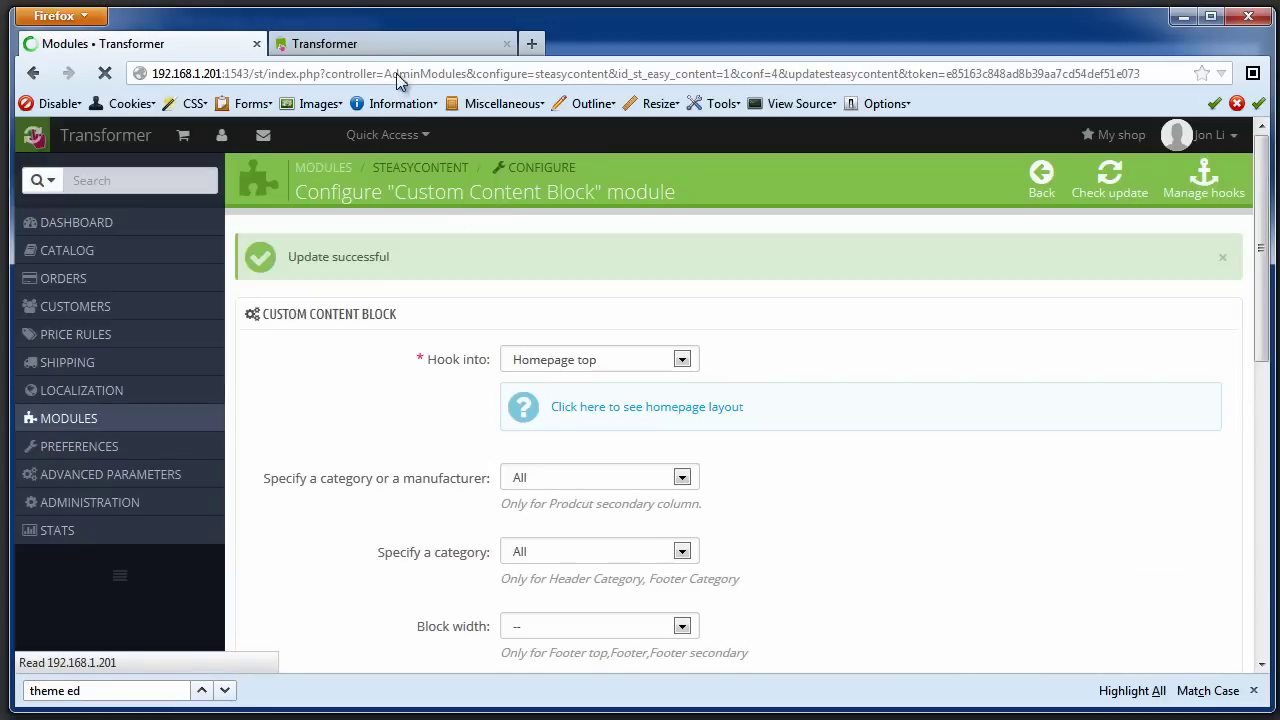
Reload the storefront home page and check the layout of the welcome block and the new products section.
click(393, 42)
click(104, 73)
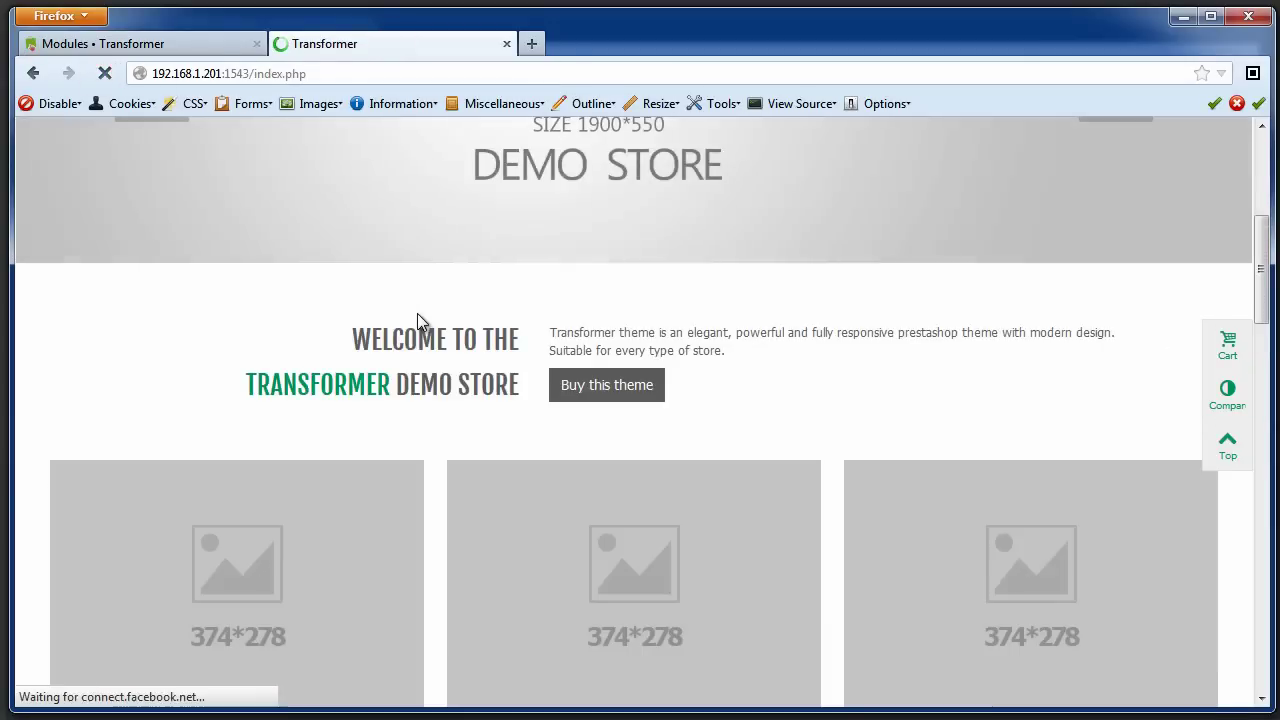
scroll(549, 362, down, 7)
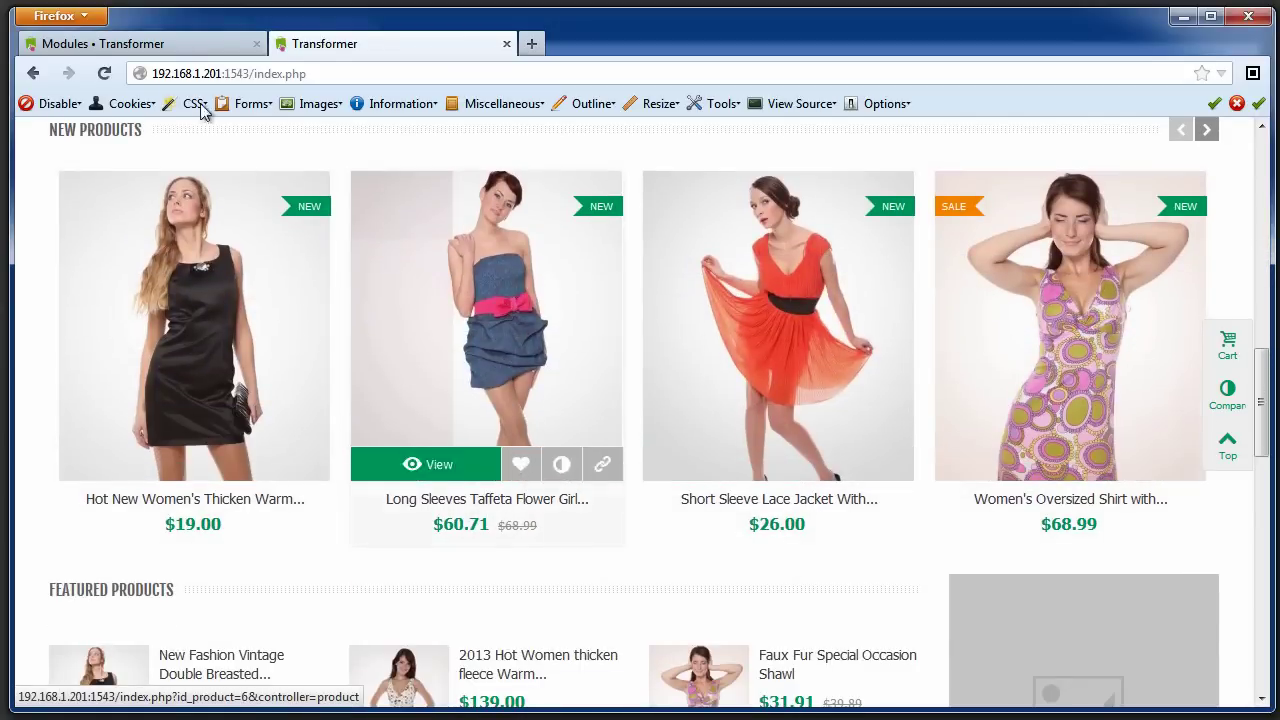
Find the Hover image module in the back office module list with "hover i" and open its configuration.
click(170, 44)
mouse_move(163, 426)
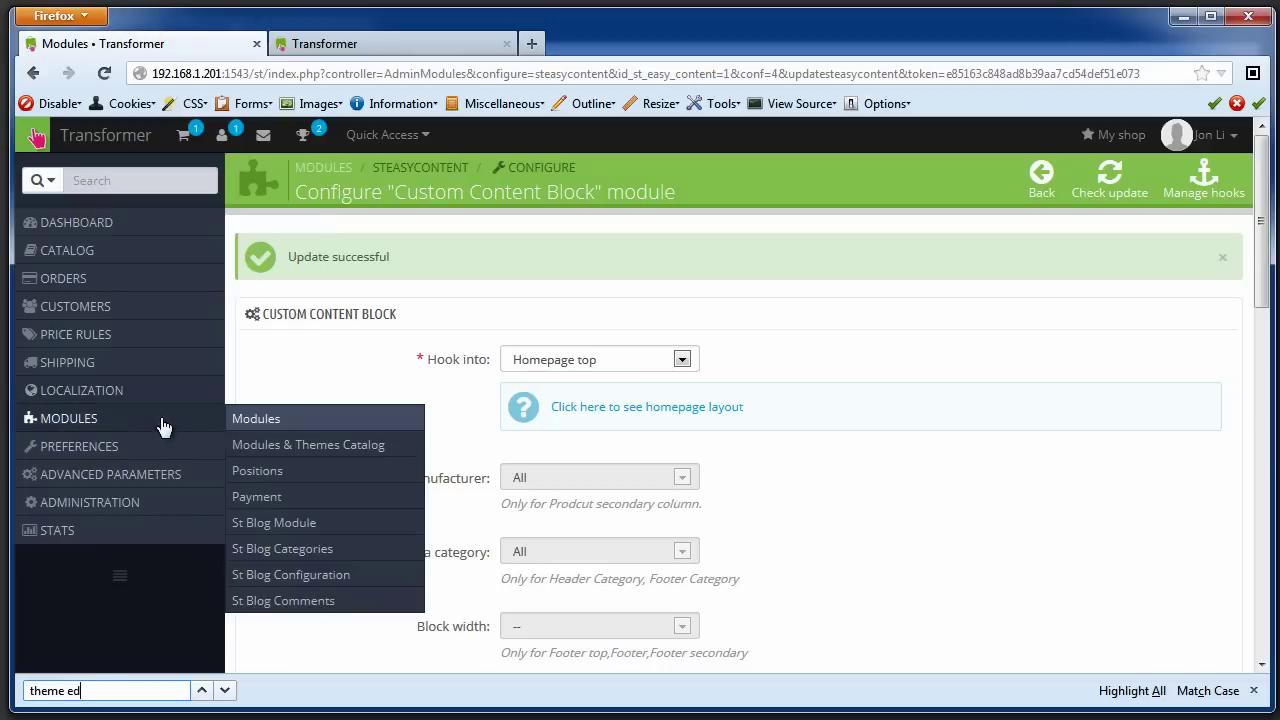
click(244, 418)
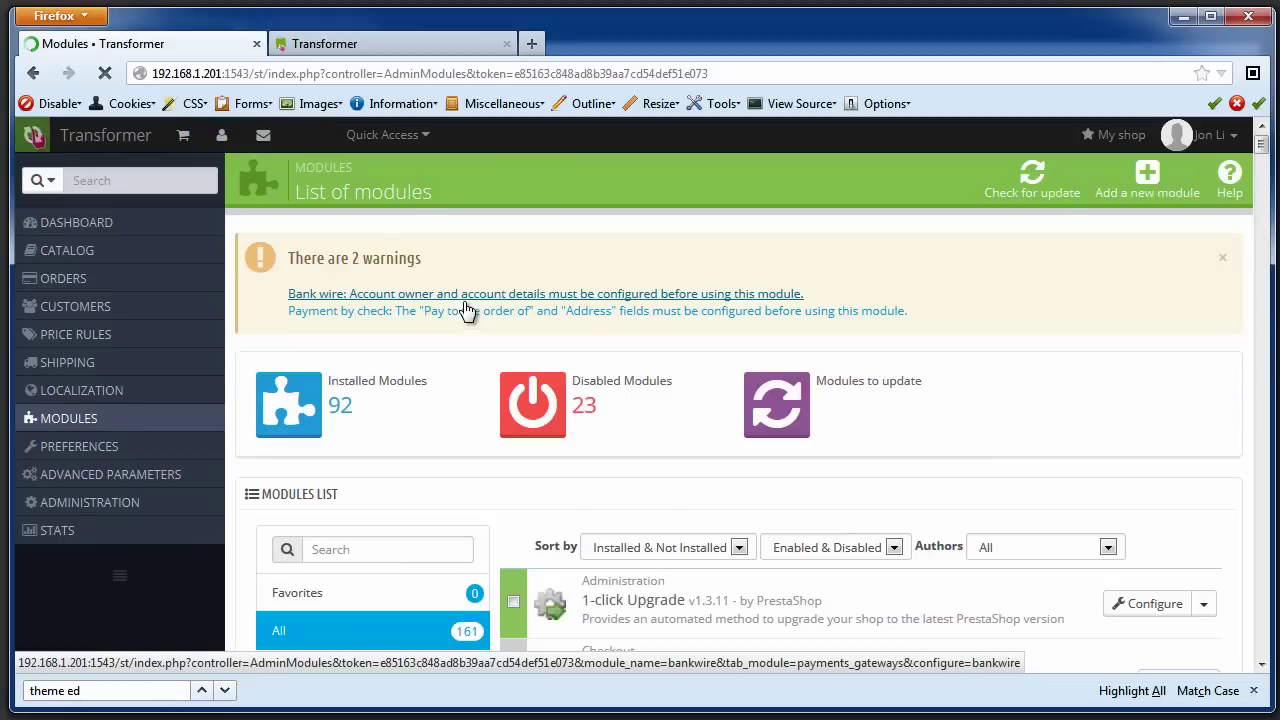
click(370, 548)
text(hover i)
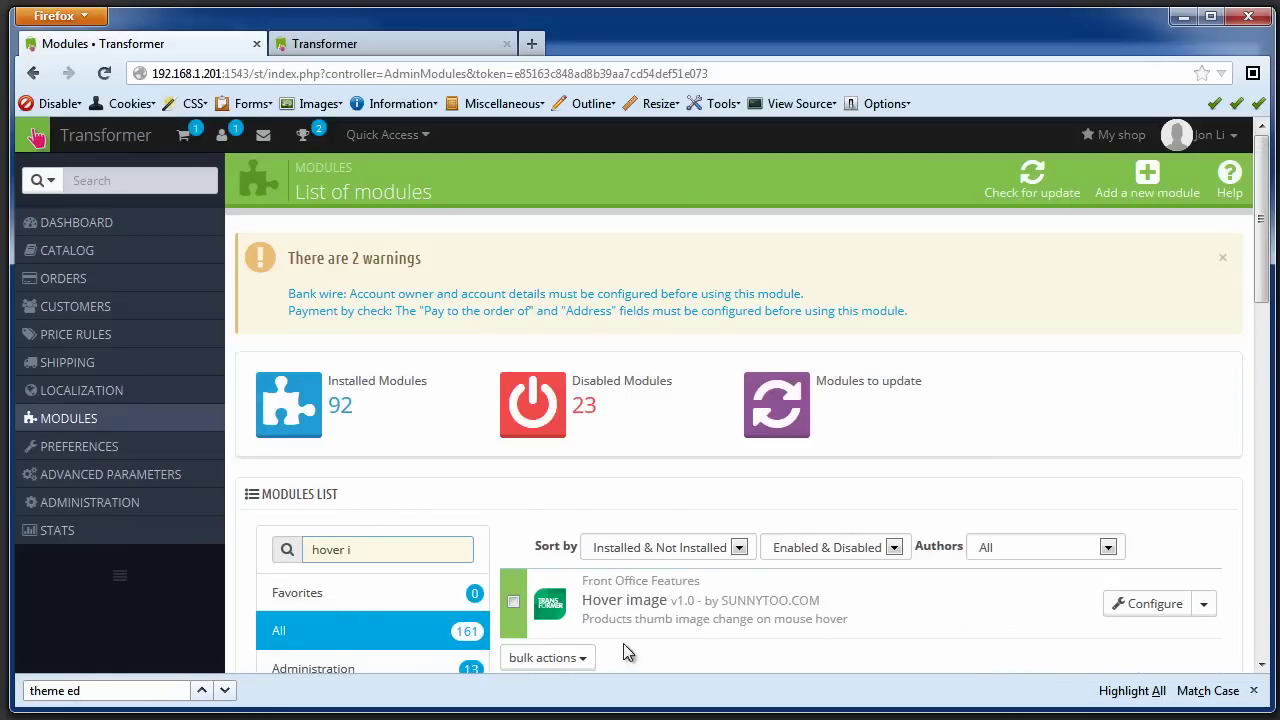
click(1148, 603)
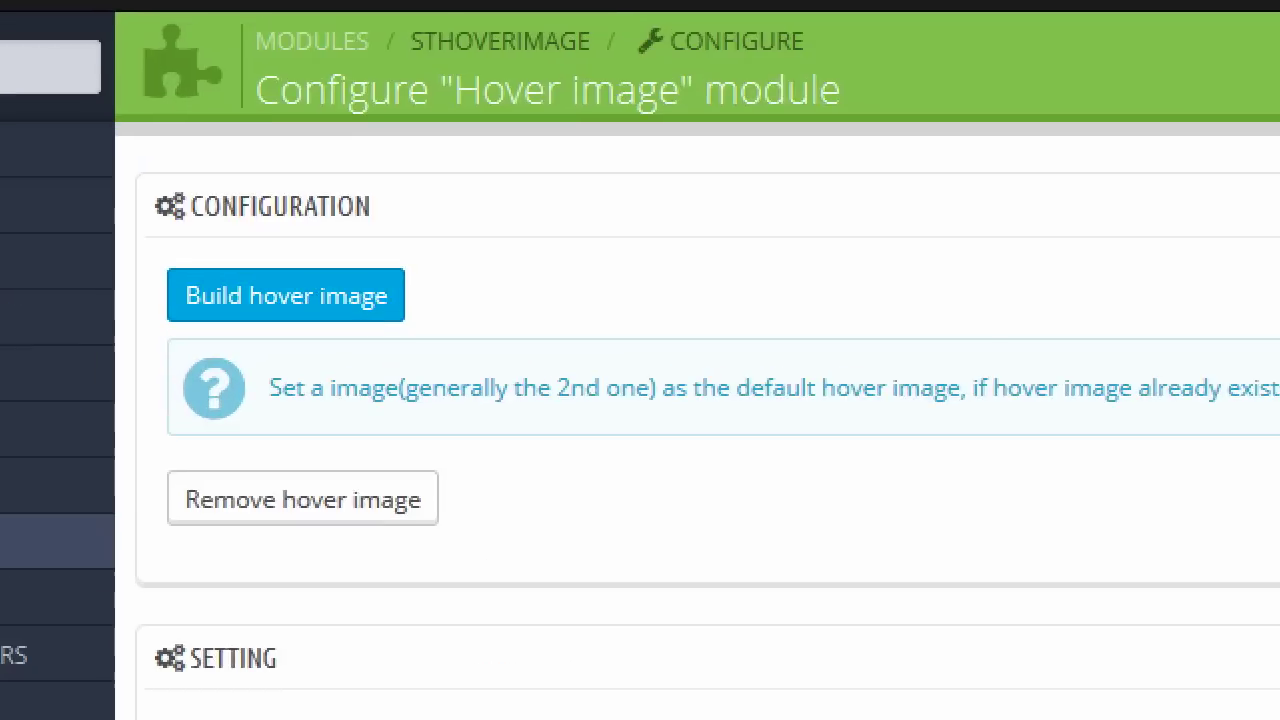
Build the products' hover images and reload the storefront home page to check the hover effect.
click(335, 296)
drag(238, 310, 490, 320)
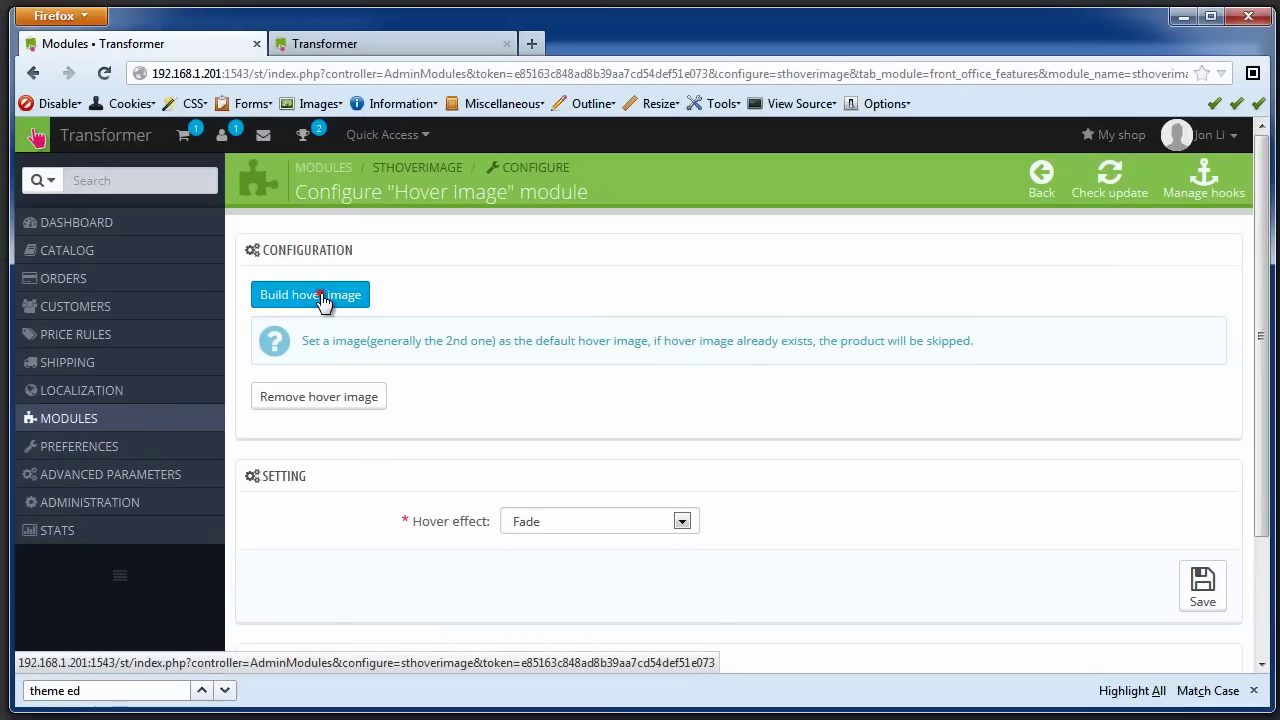
click(306, 292)
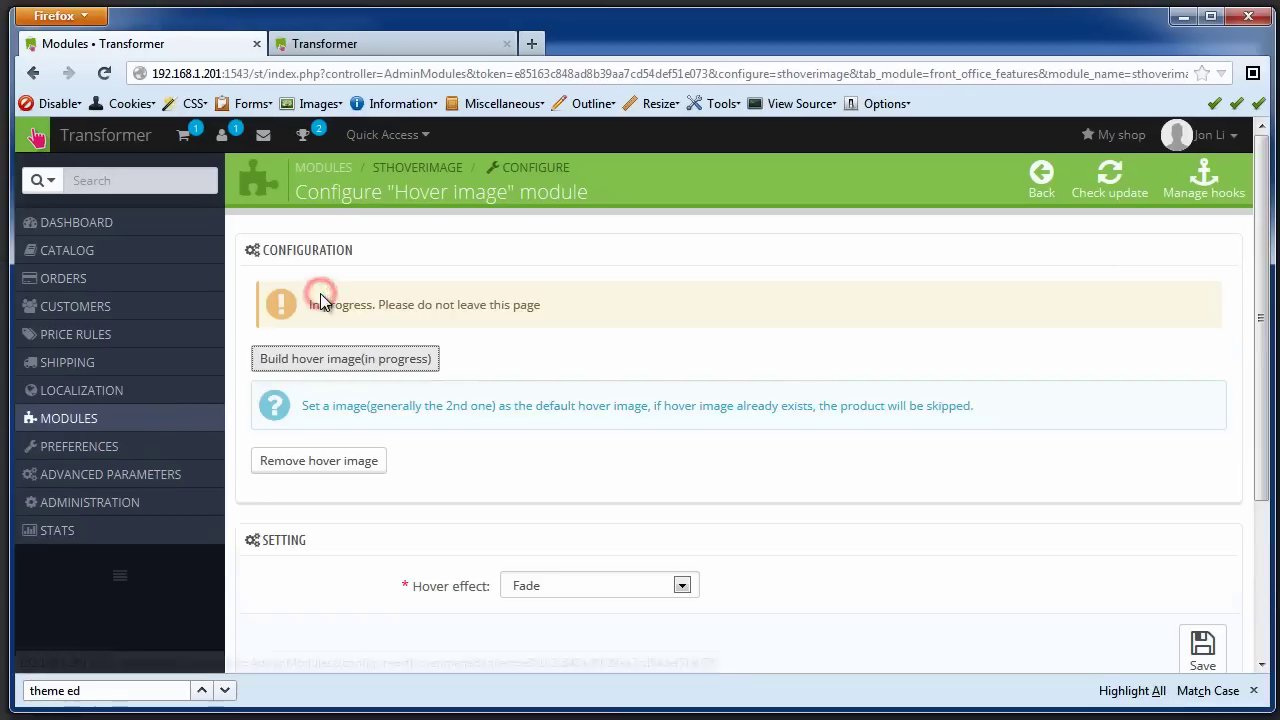
click(352, 45)
click(106, 74)
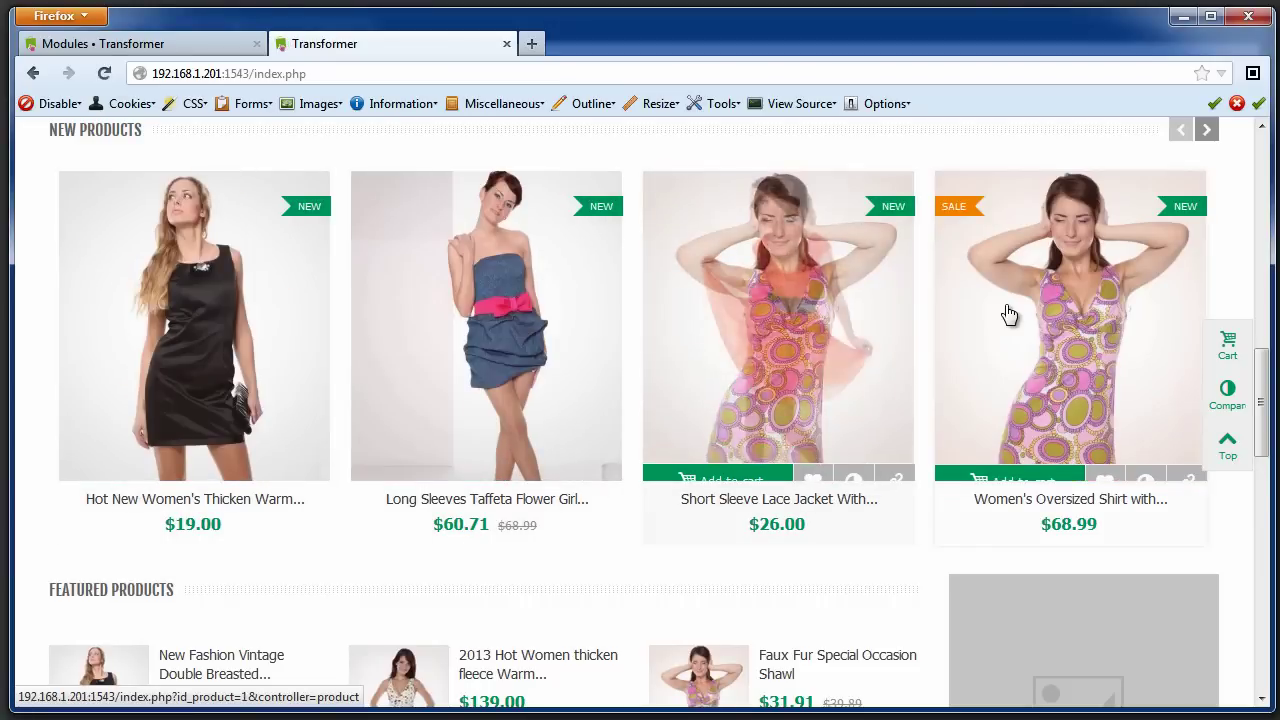
Open the featured article "Predefined layouts A" on the storefront and check the layout of its images.
scroll(551, 361, down, 6)
scroll(450, 350, down, 5)
scroll(300, 342, up, 3)
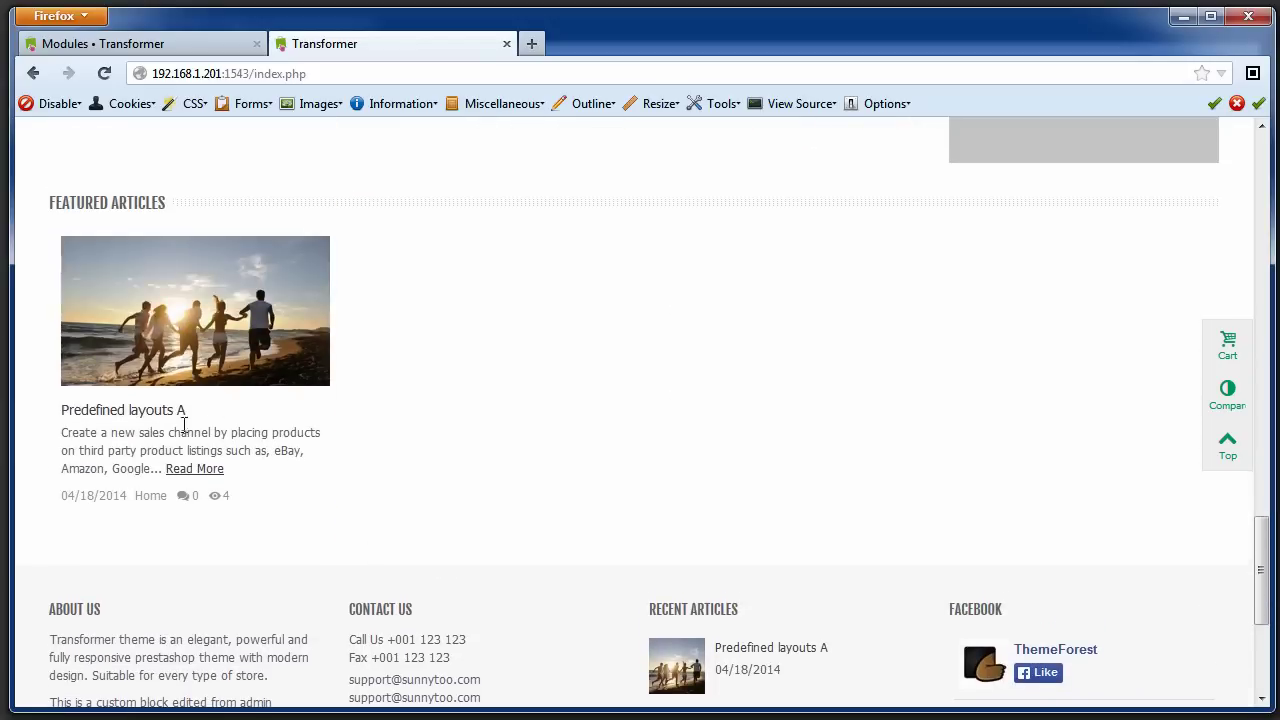
click(158, 412)
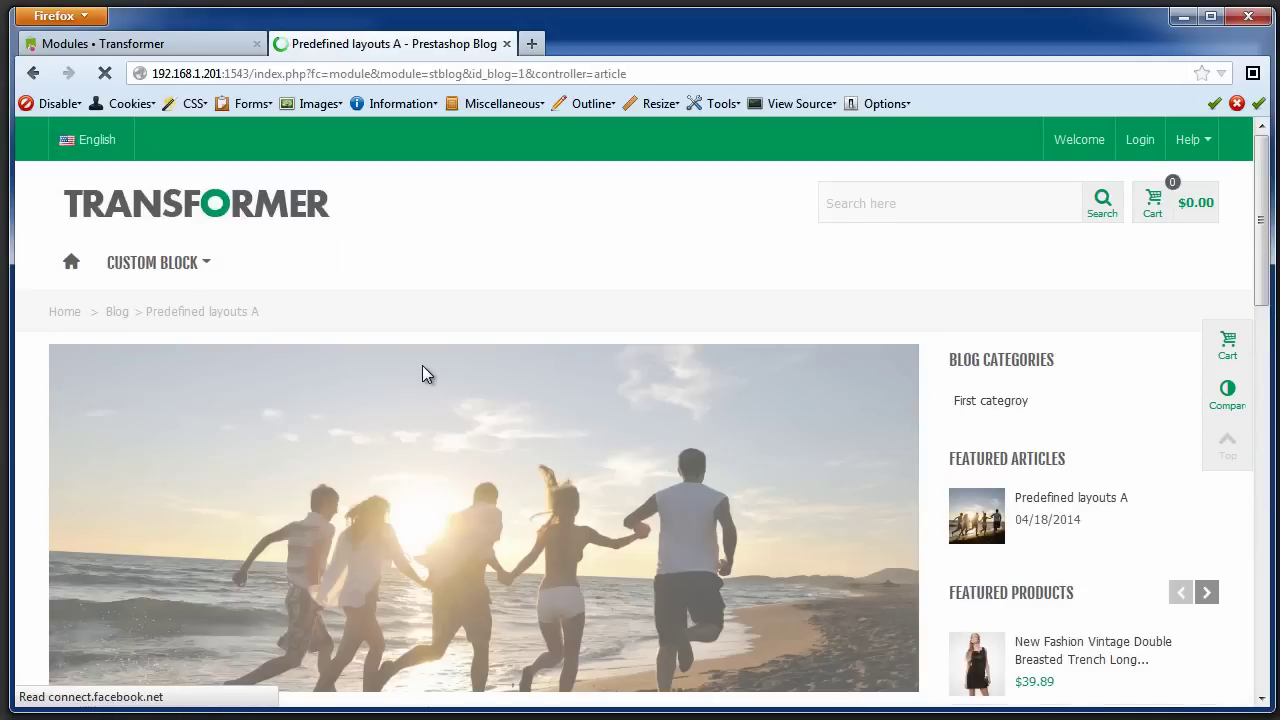
scroll(422, 371, down, 8)
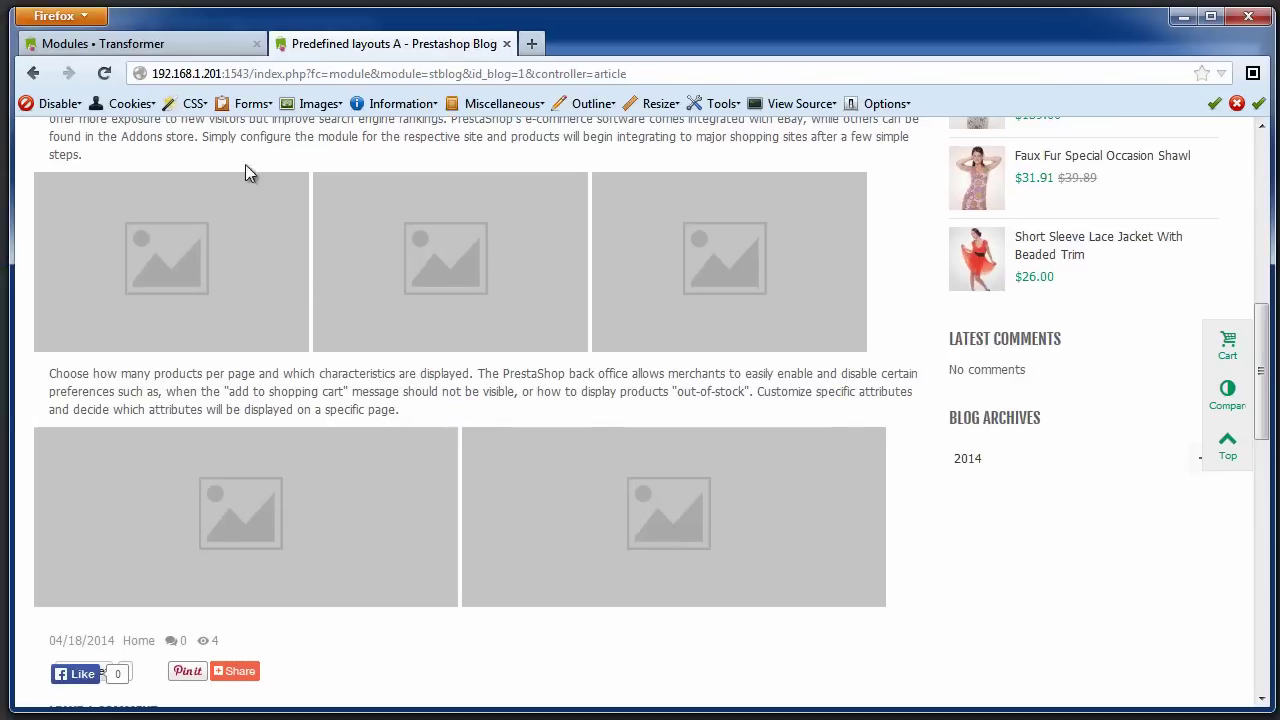
In the back office, go to St Blog Module and open the "Predefined layouts A" article for editing.
click(189, 47)
mouse_move(118, 374)
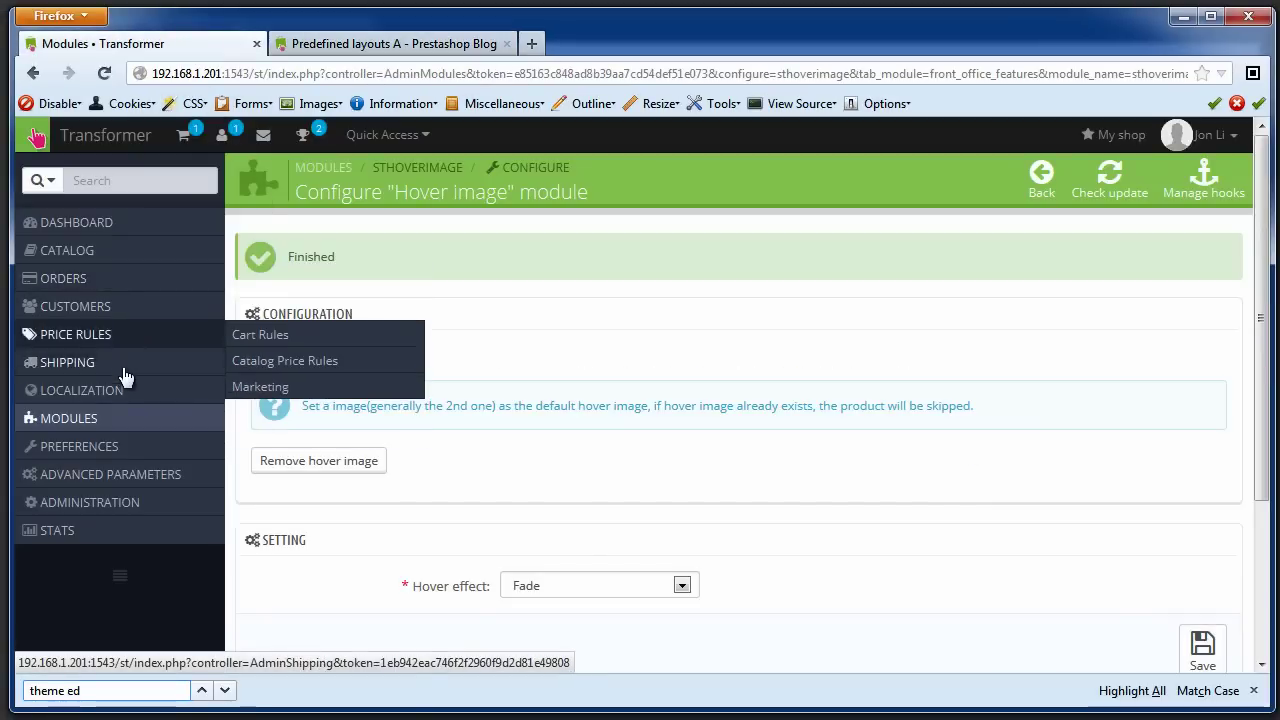
mouse_move(141, 427)
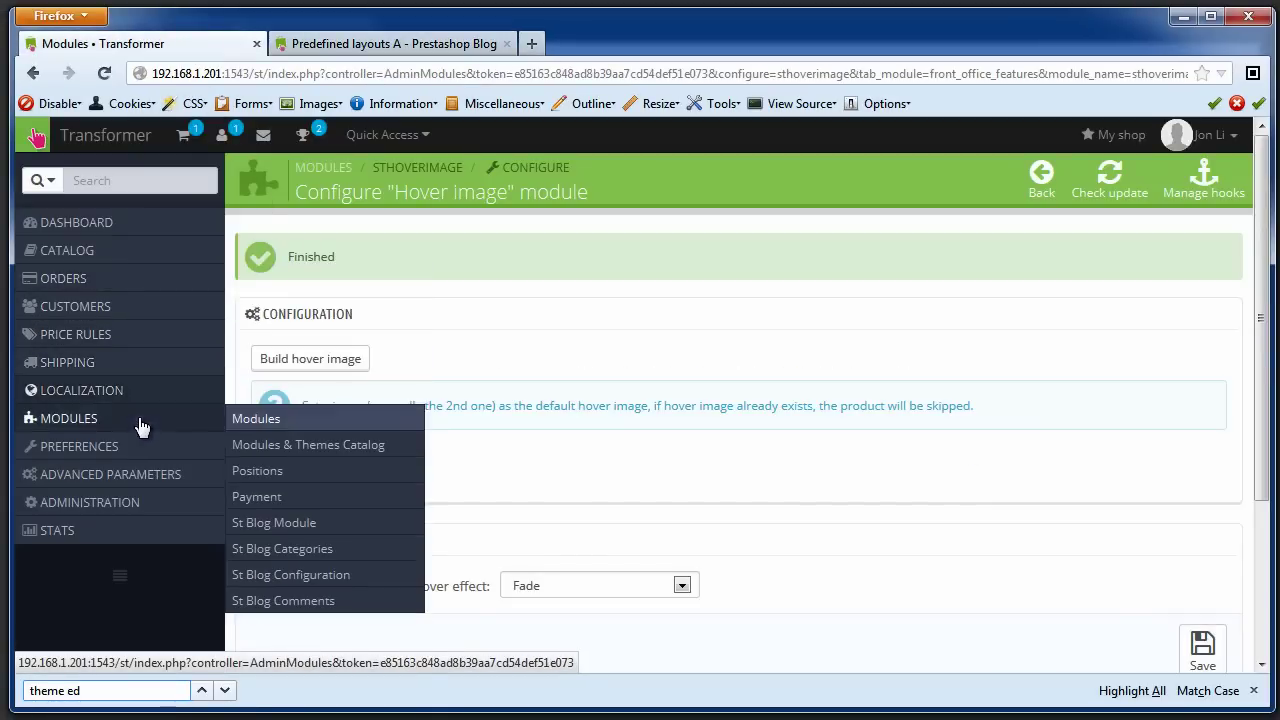
click(303, 524)
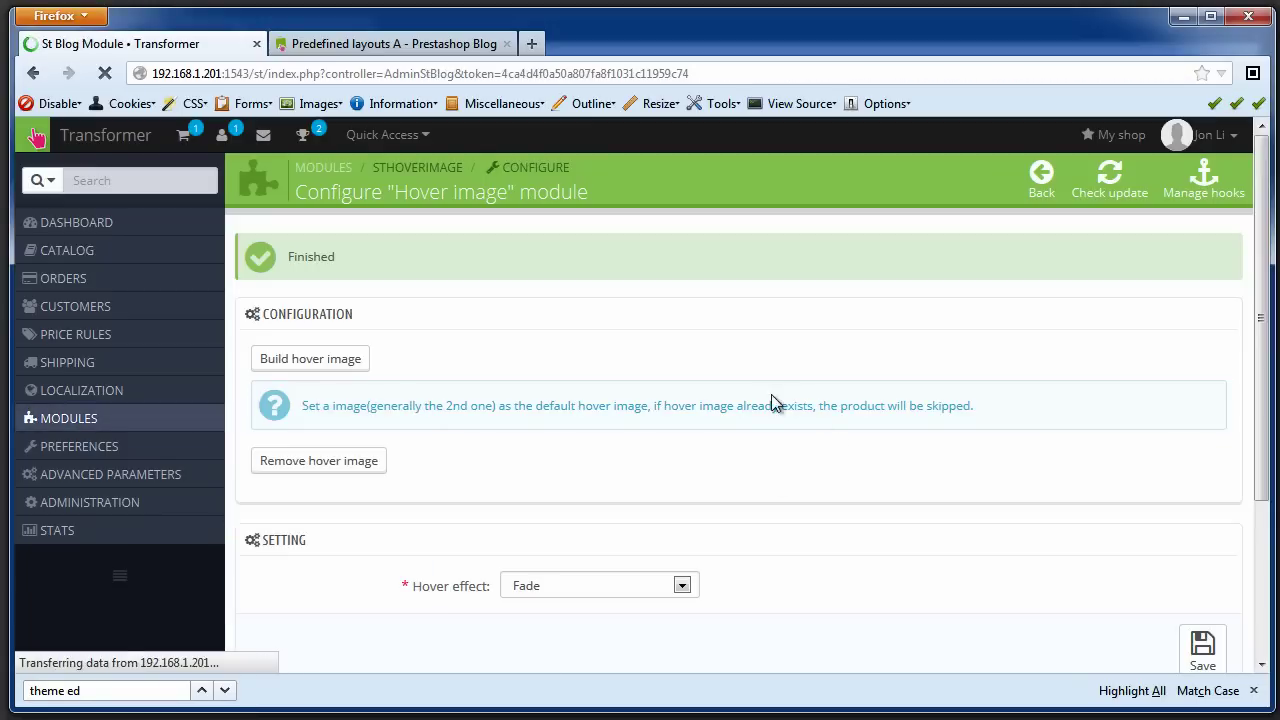
click(1185, 450)
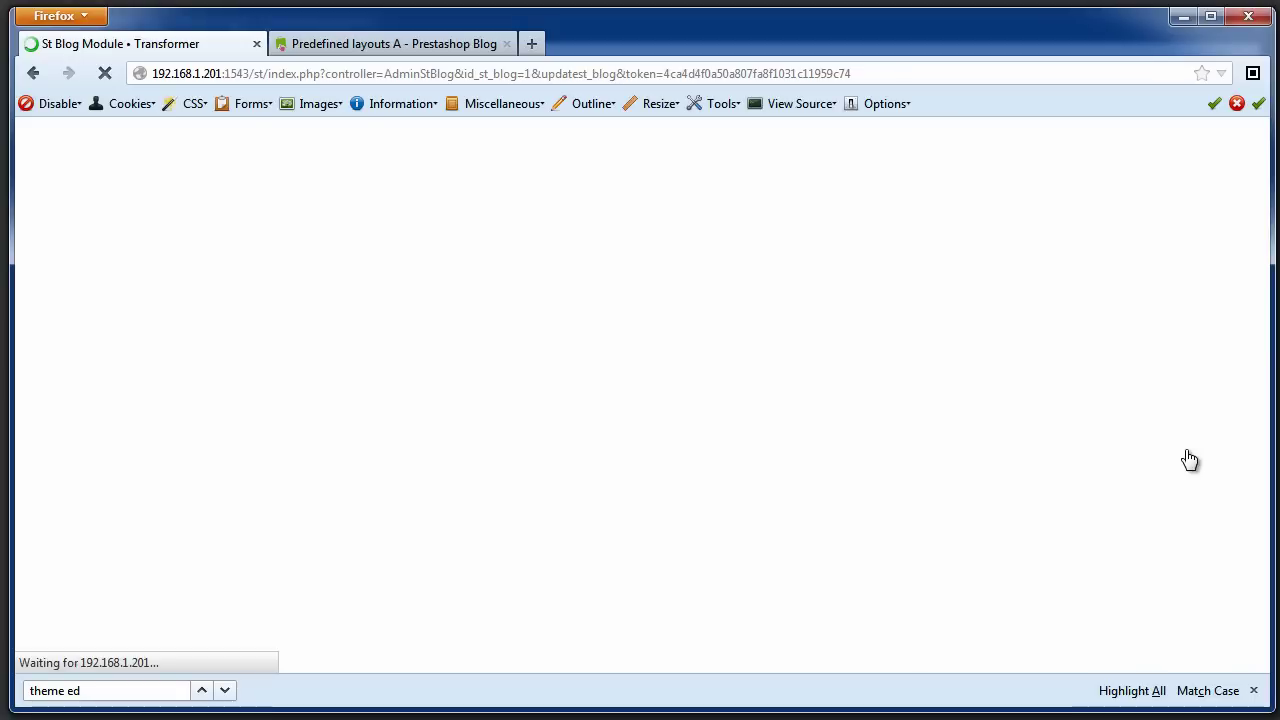
Open the source code of the article's Content field.
scroll(902, 375, down, 4)
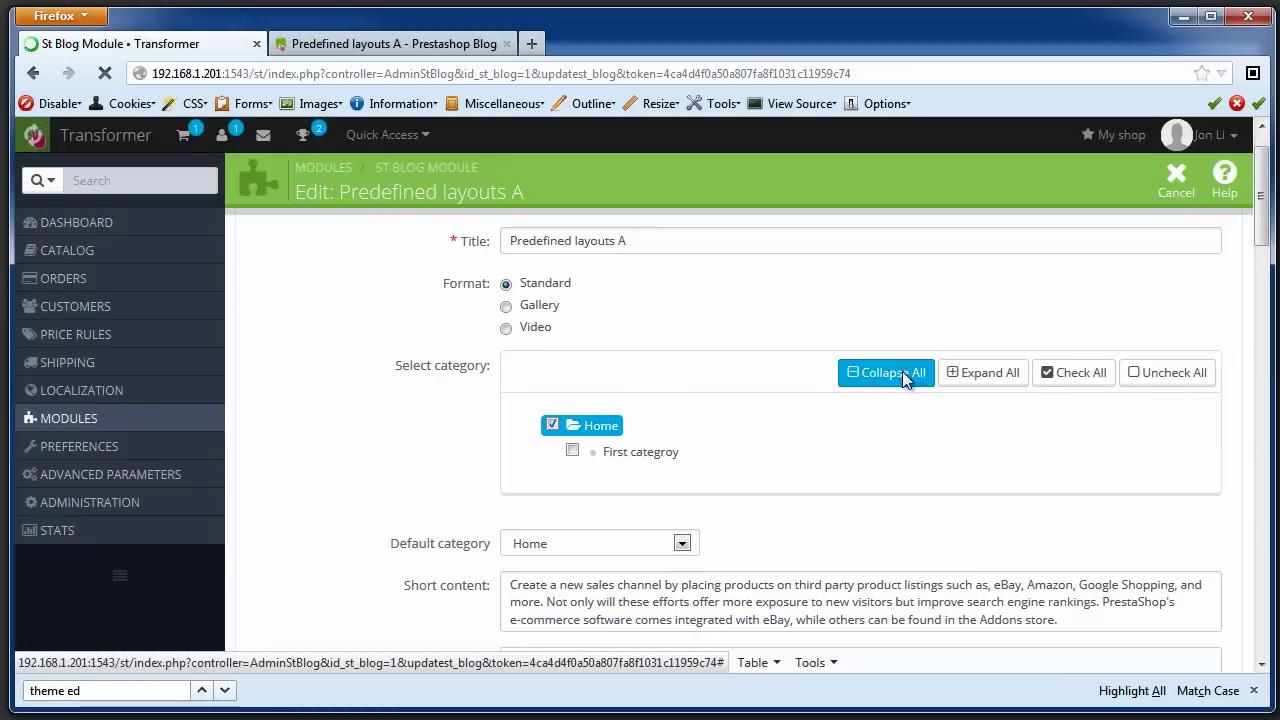
scroll(902, 380, down, 4)
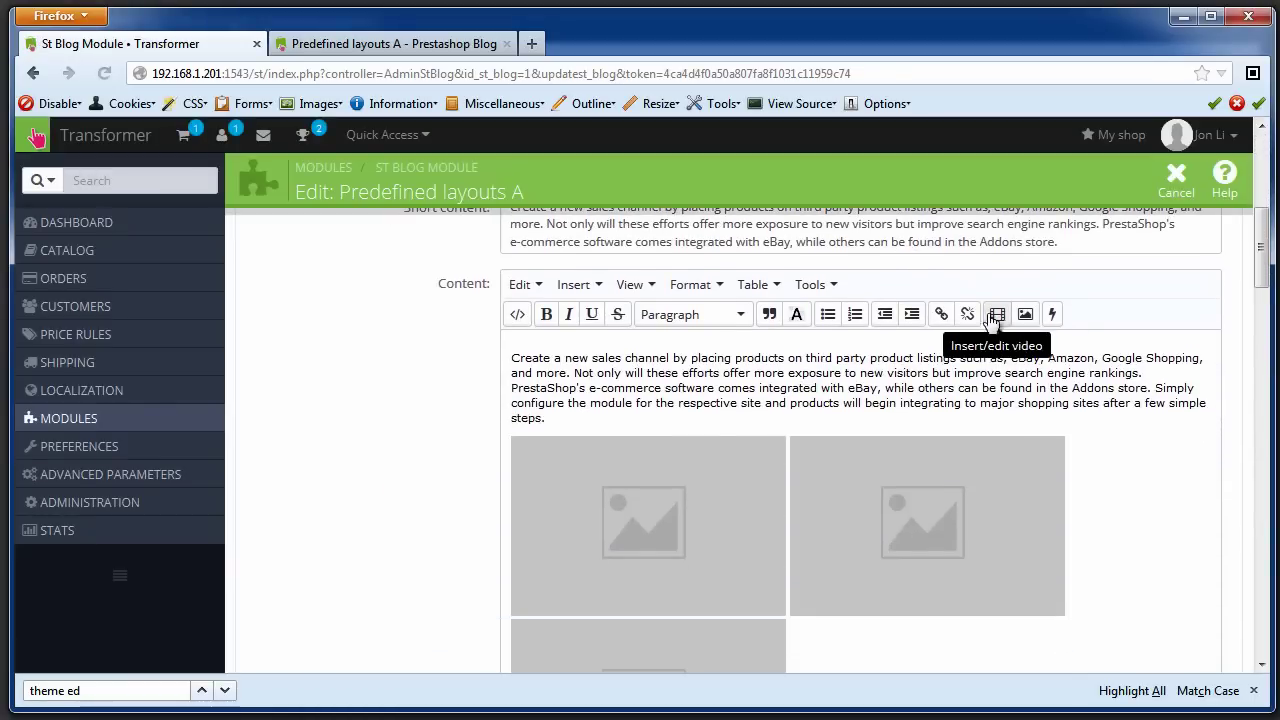
click(818, 284)
click(848, 318)
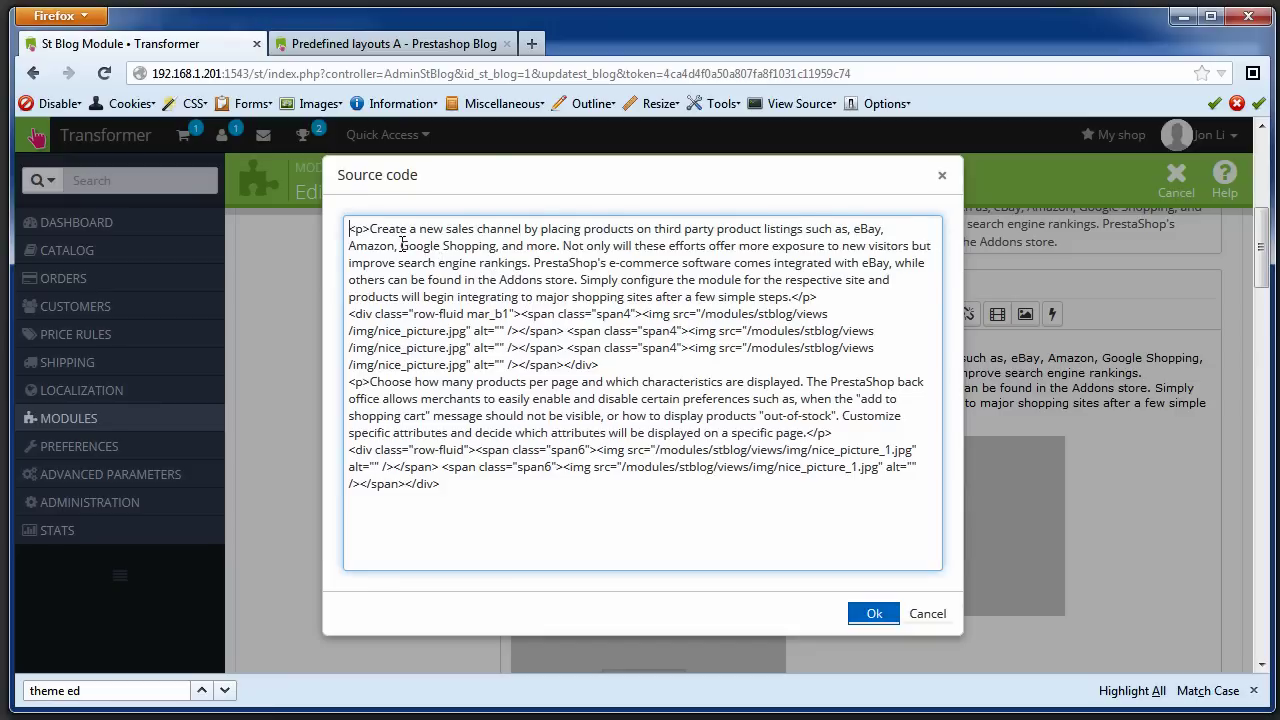
Replace the class span4 of the first image span with "col-xs-12 col-sm-4".
click(617, 314)
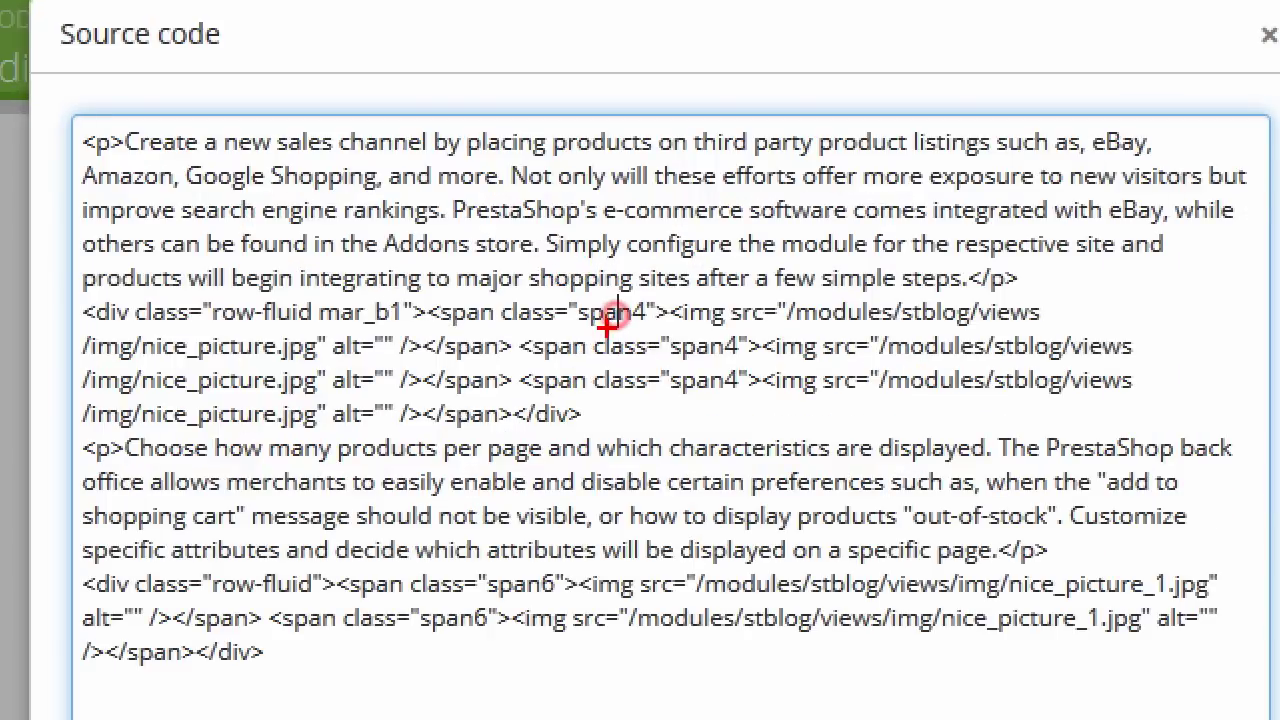
click(607, 322)
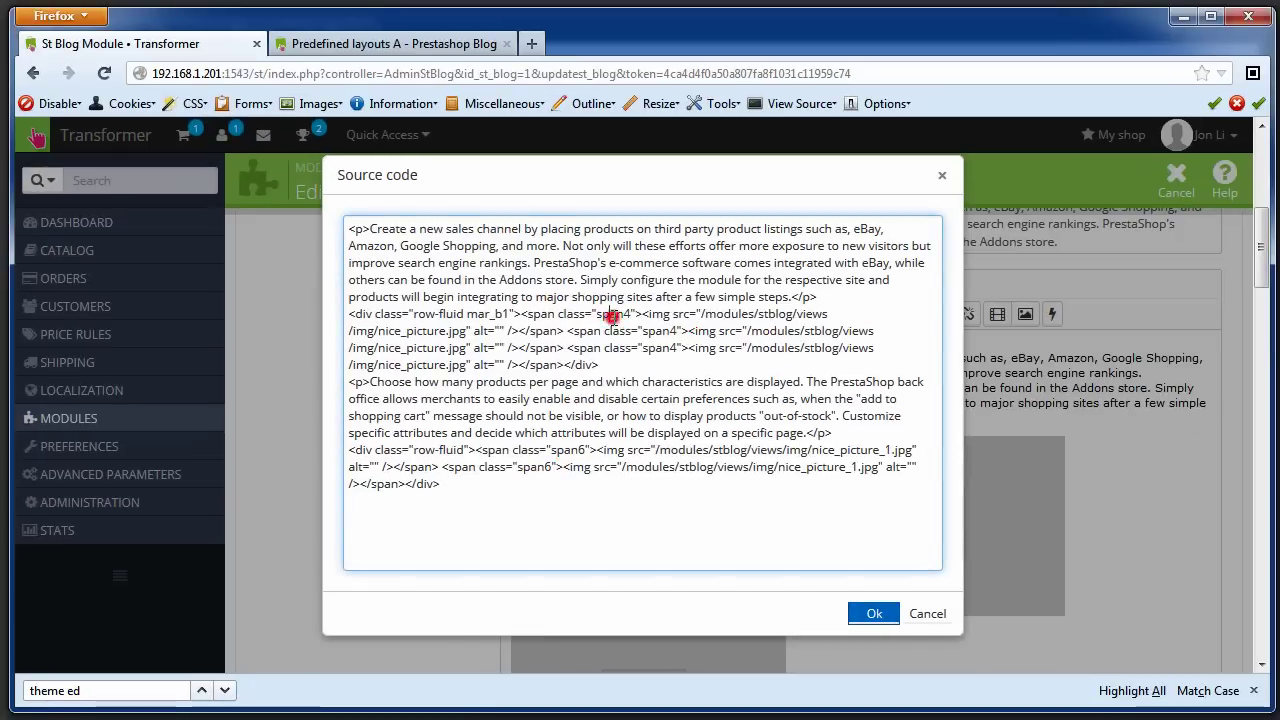
double_click(611, 316)
text(col-xs)
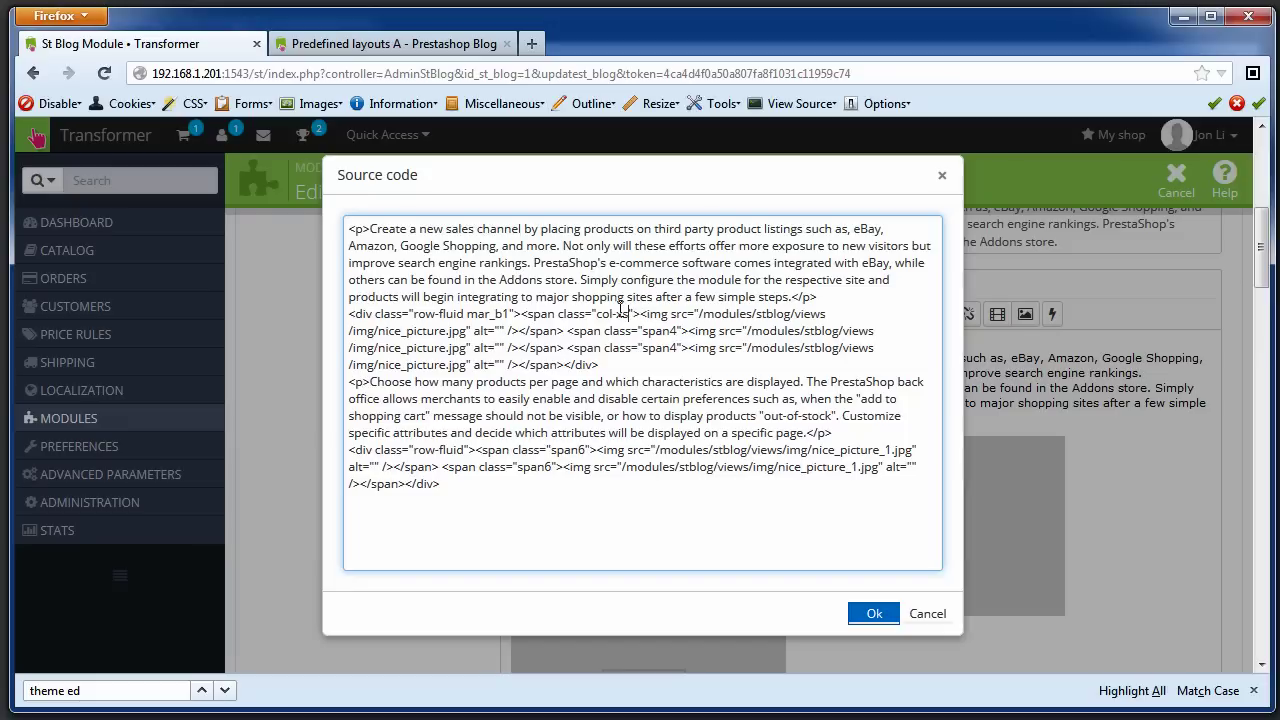
text(-12 c)
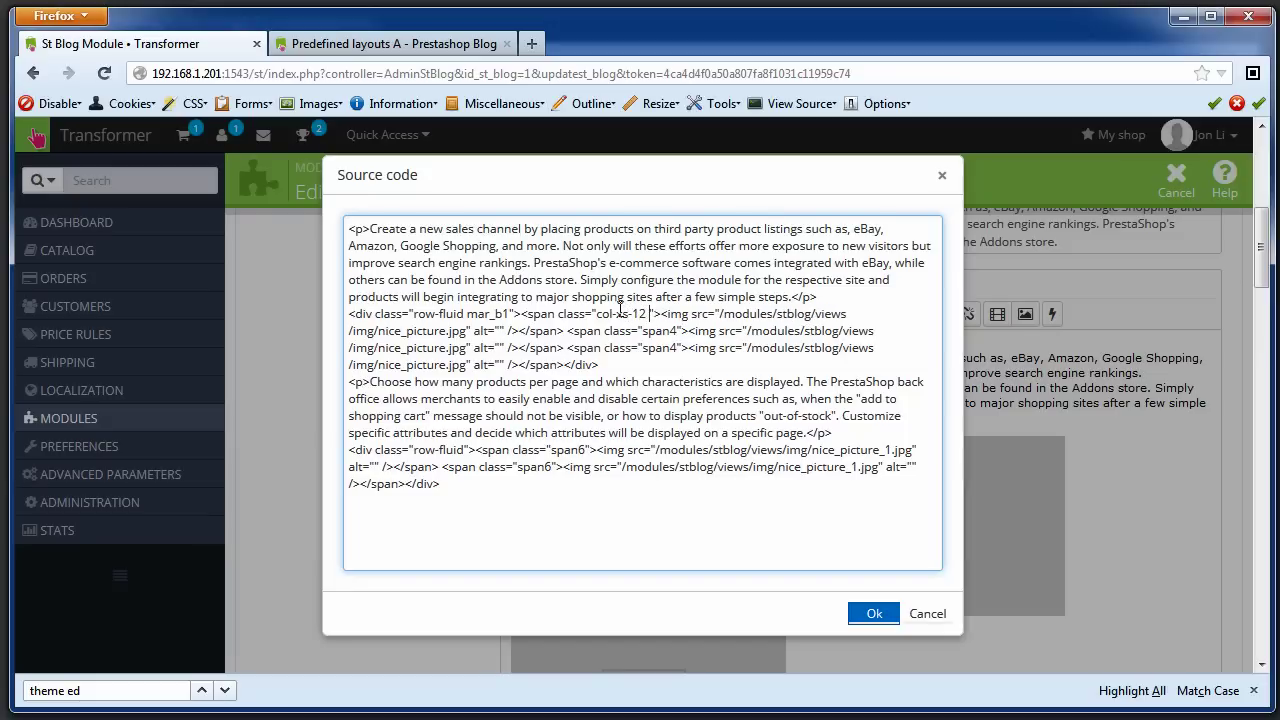
text(ol-sm)
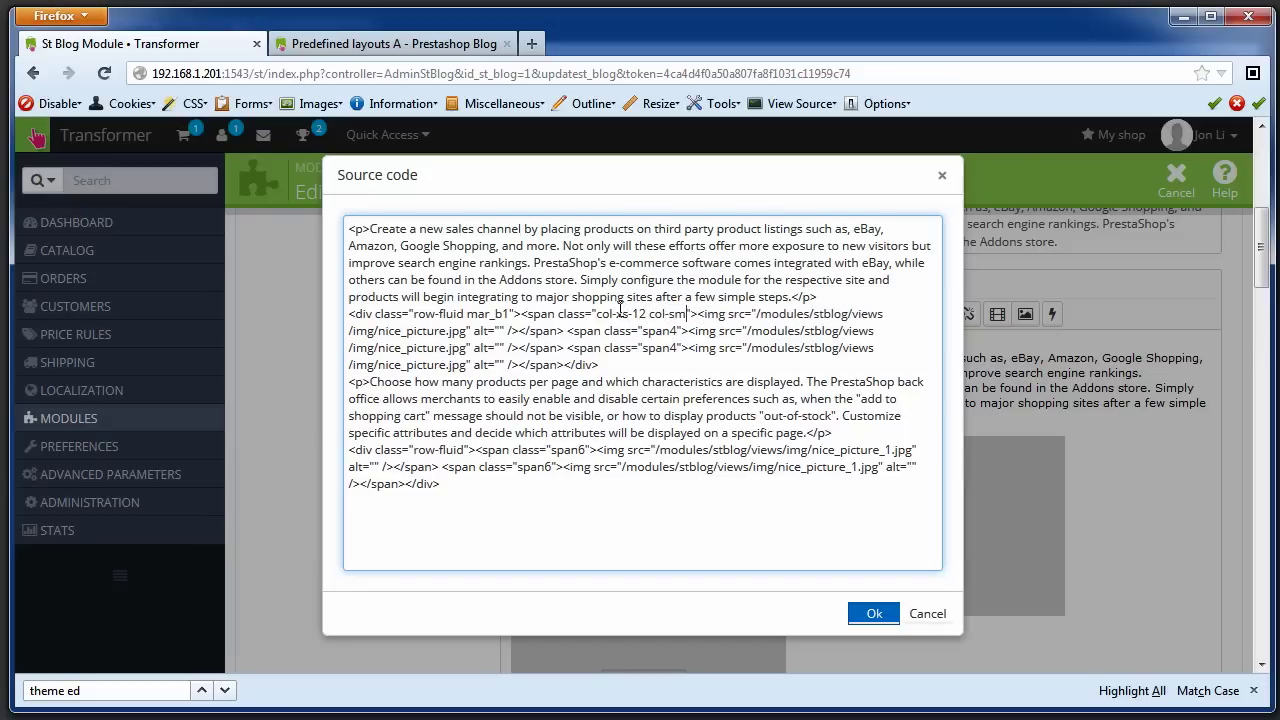
text(-4)
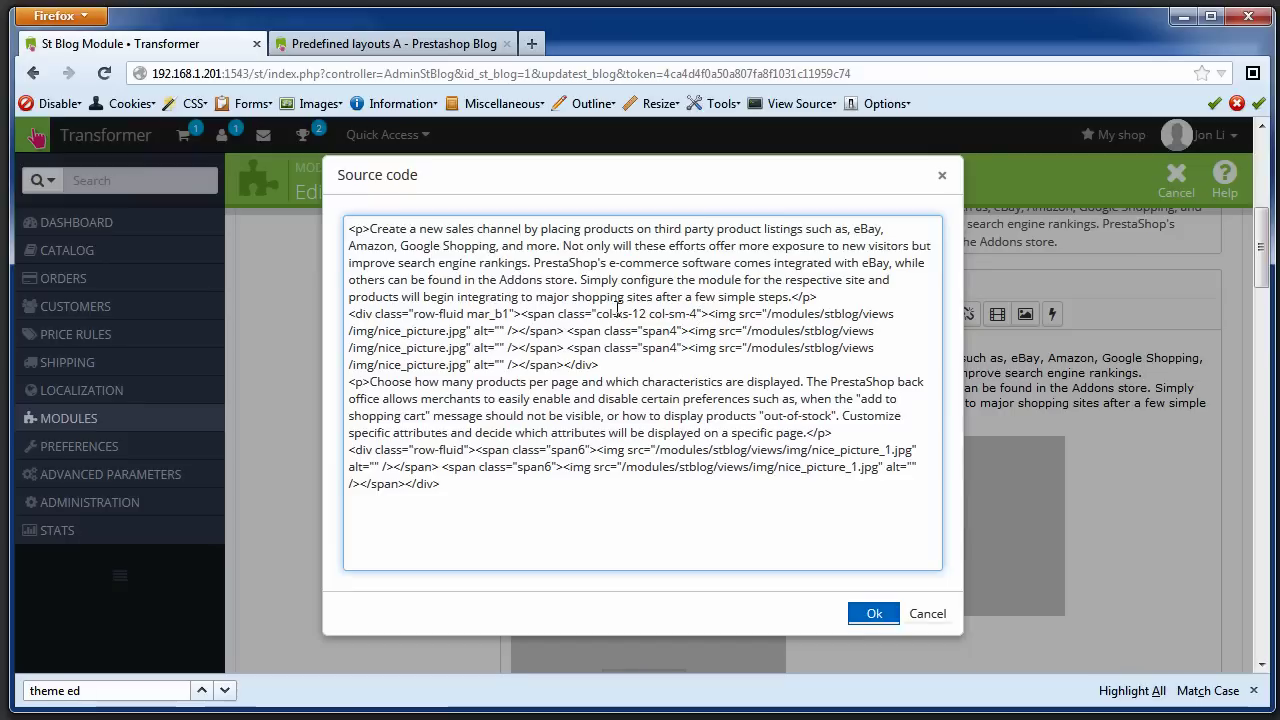
Copy the class "col-xs-12 col-sm-4" over span4 in the second and third image spans.
drag(597, 313, 698, 313)
key(ctrl+c)
double_click(660, 330)
key(ctrl+v)
click(657, 345)
double_click(695, 347)
key(ctrl+v)
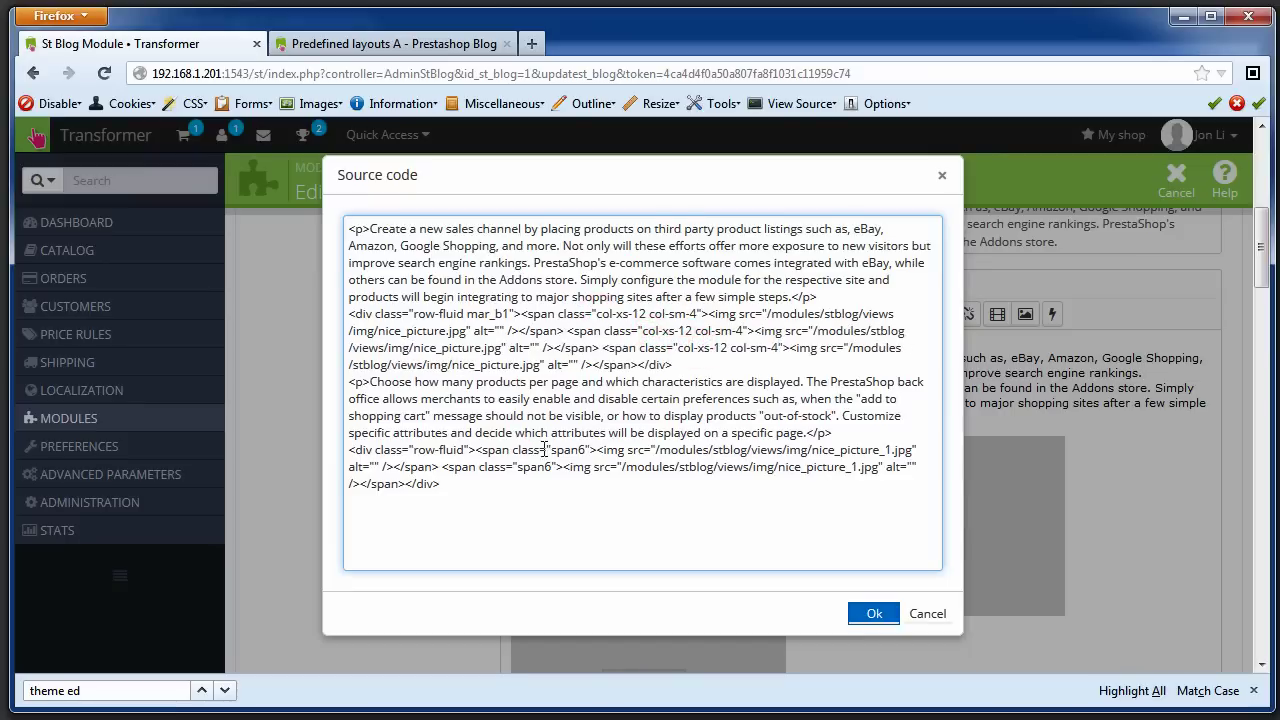
Replace the class span6 with "col-xs-12 col-sm-6" in both image spans of the last row.
key(ctrl+v)
double_click(646, 450)
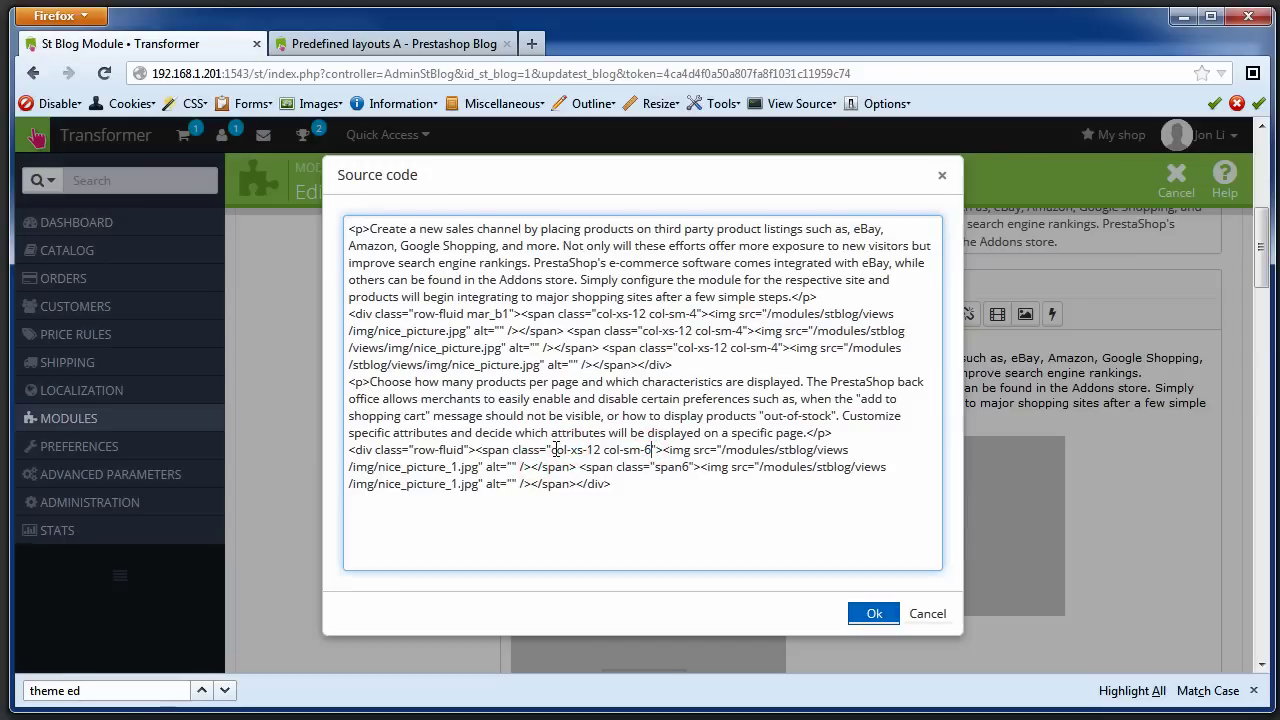
drag(553, 450, 652, 450)
key(ctrl+c)
double_click(672, 467)
key(ctrl+v)
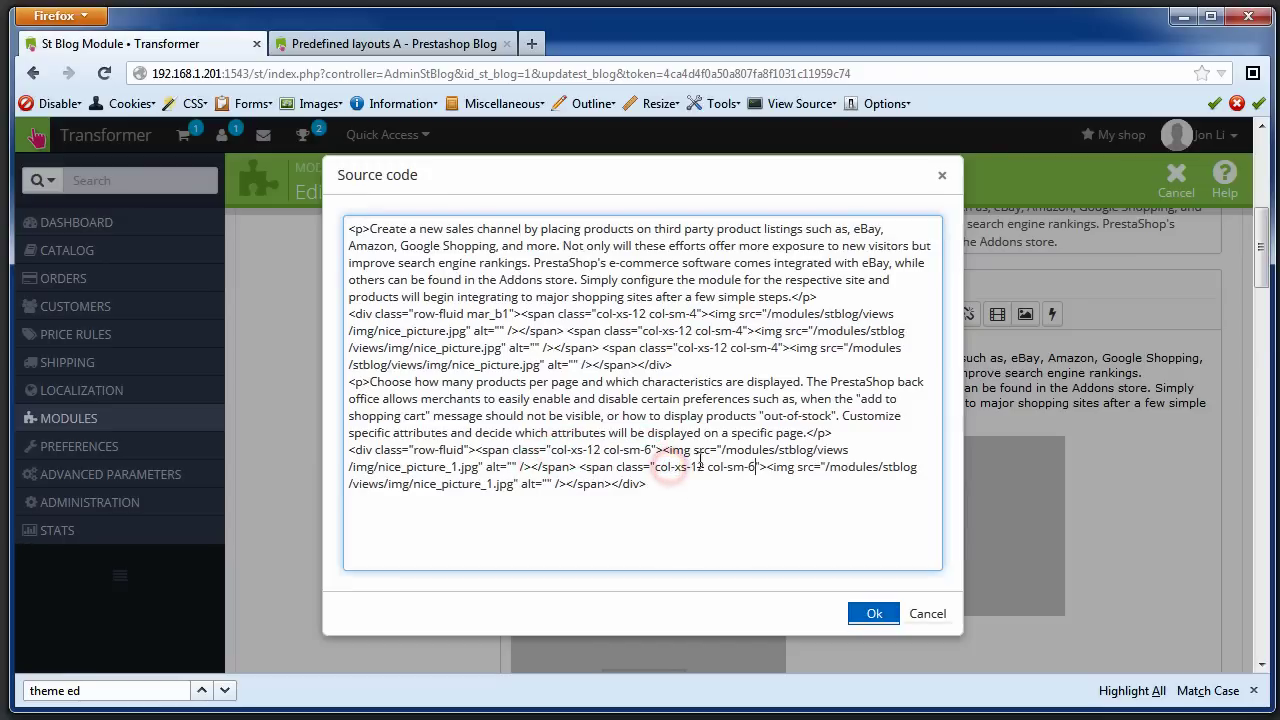